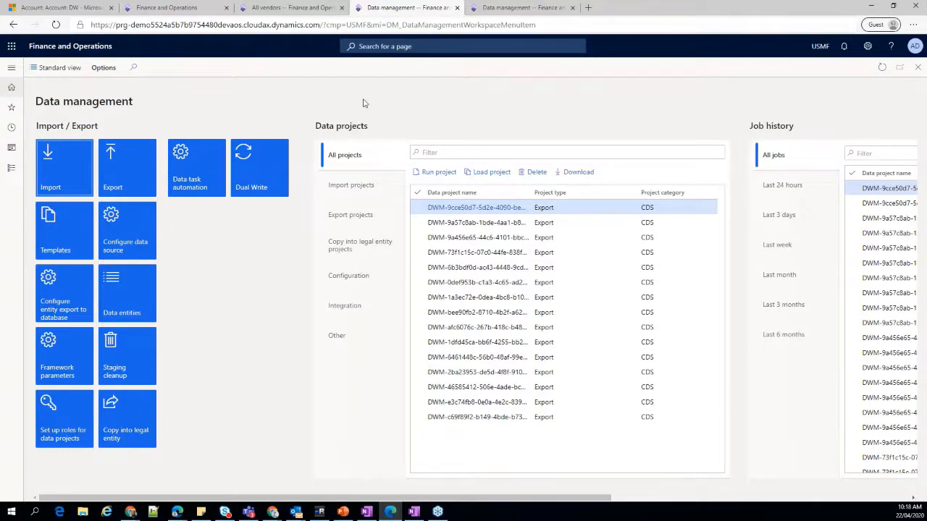
# Open Dual Write from the Data management workspace and review the statuses in the entity map list.
pyautogui.click(262, 191)
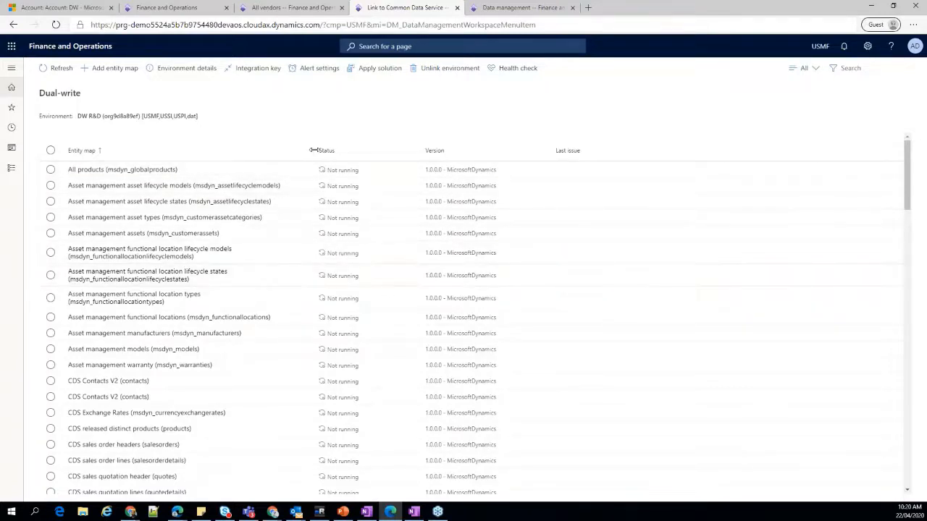
pyautogui.moveTo(320, 150); pyautogui.dragTo(319, 151)
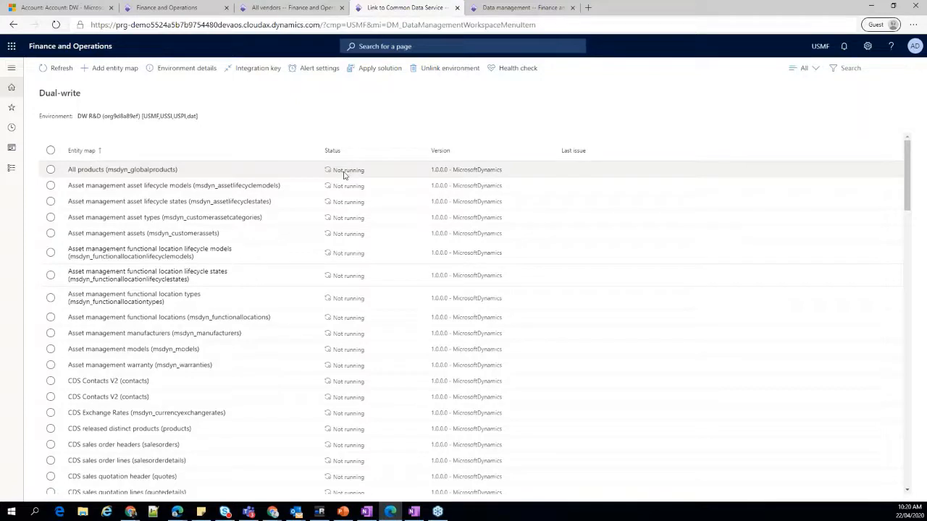
pyautogui.scroll(-5, 361, 218)
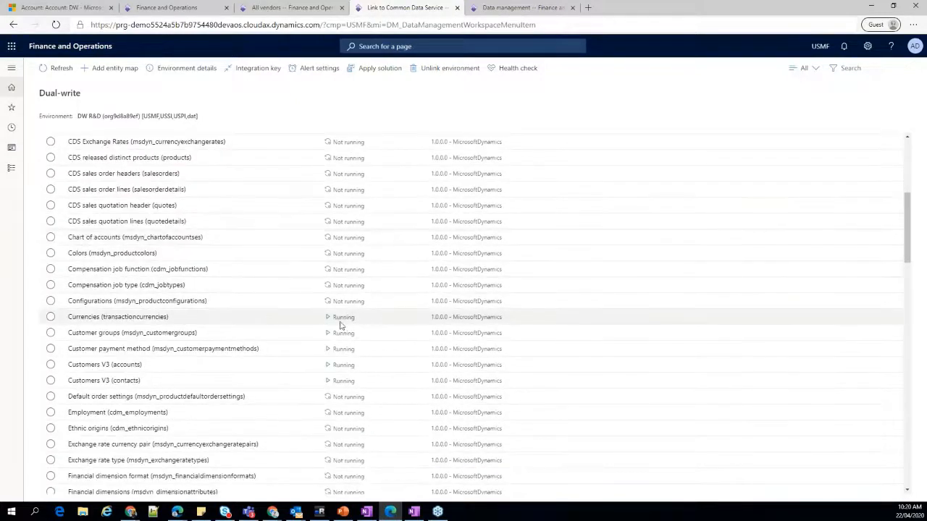
pyautogui.scroll(-6, 340, 325)
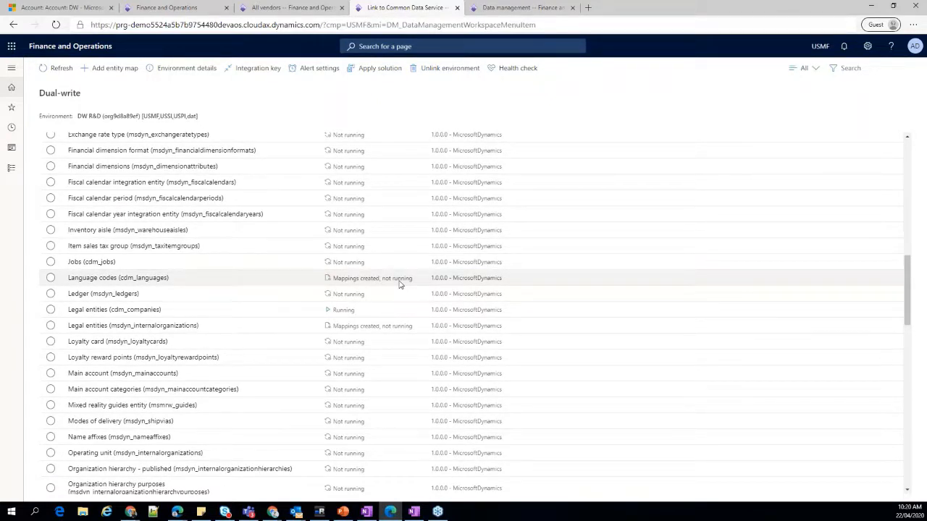
pyautogui.scroll(10, 398, 283)
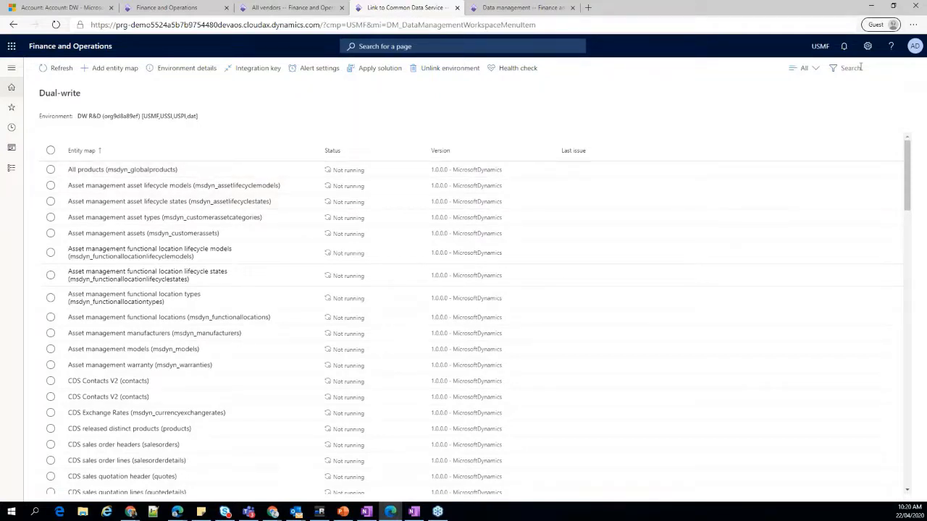
# Filter the entity maps by "vendor" and open the run settings for the Vendors V2 (msdyn_vendors) map.
pyautogui.click(860, 67)
pyautogui.write('vendor')
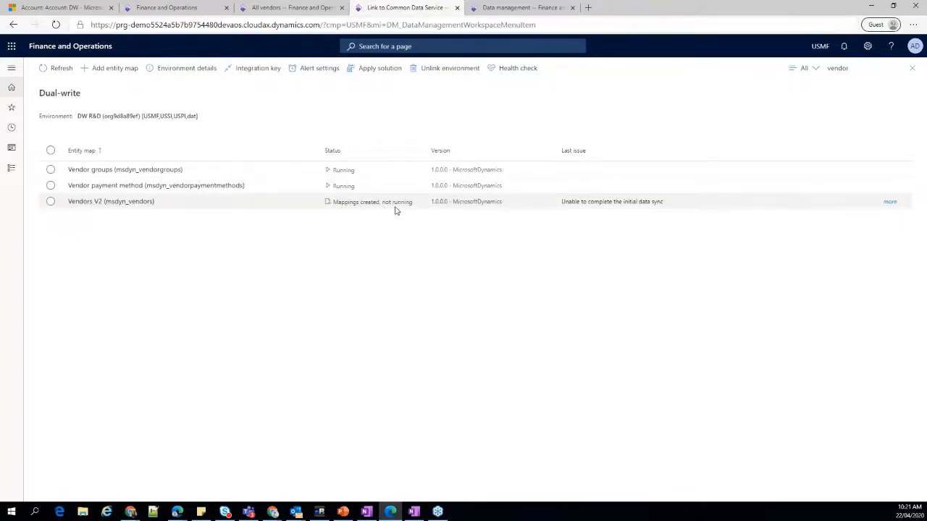
pyautogui.click(50, 201)
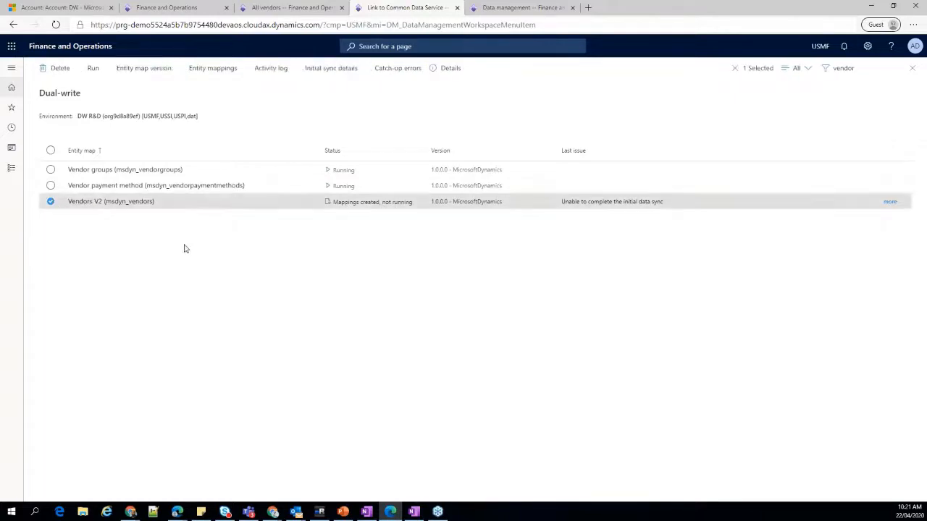
pyautogui.click(93, 70)
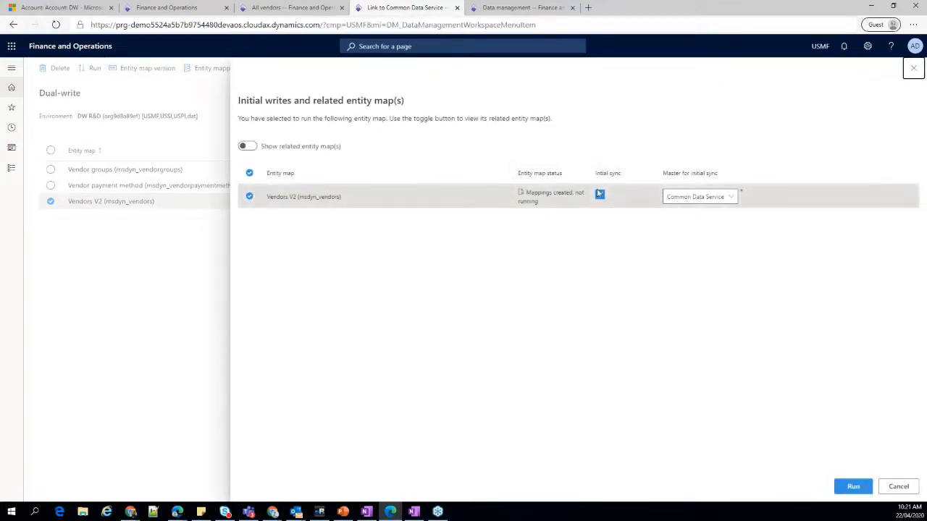
# Set the master for initial sync of Vendors V2 to Finance and Operations apps, and turn its initial sync off.
pyautogui.click(707, 198)
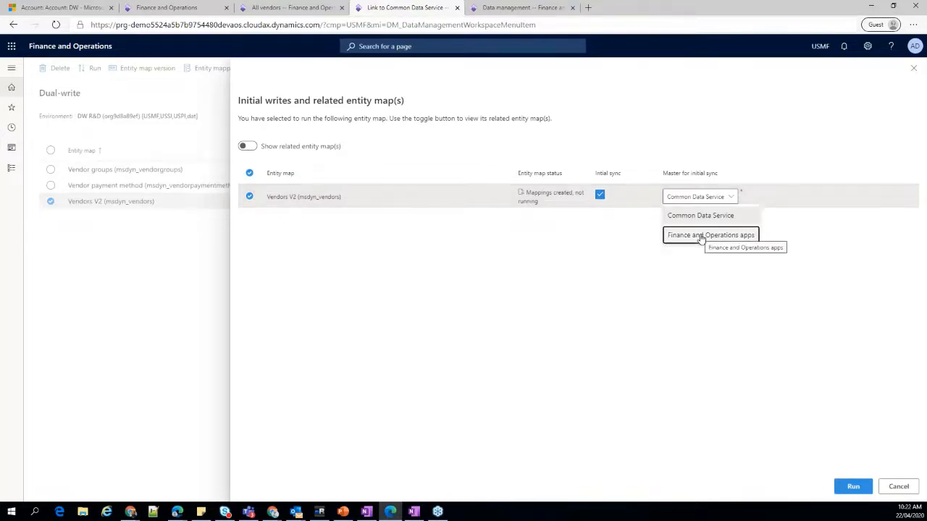
pyautogui.click(606, 251)
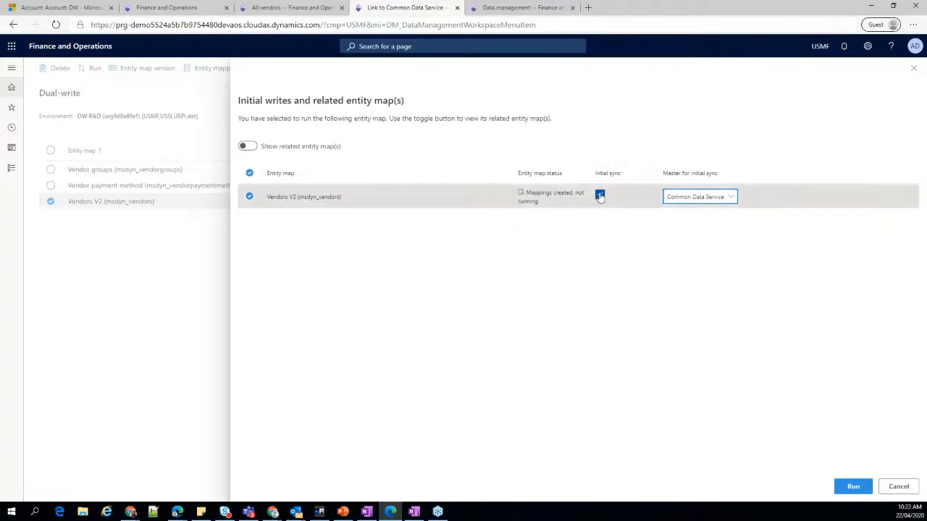
pyautogui.click(693, 203)
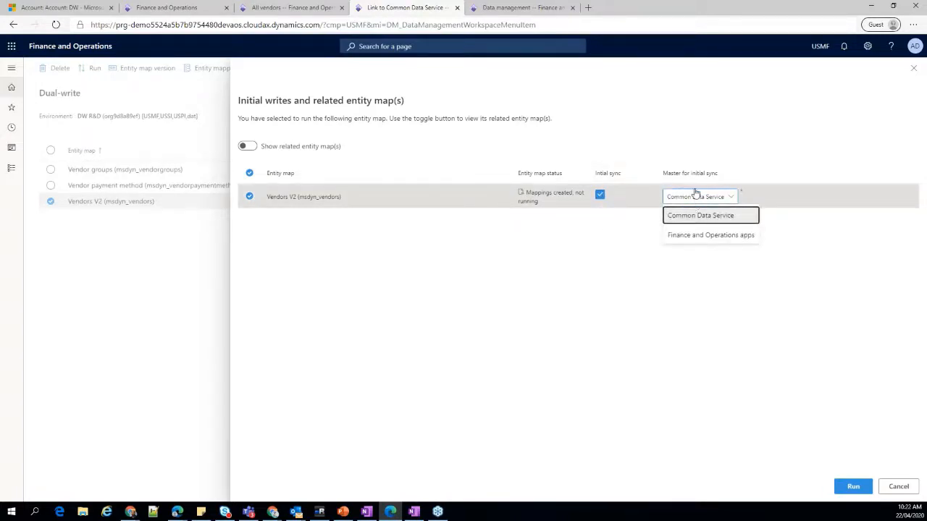
pyautogui.click(700, 237)
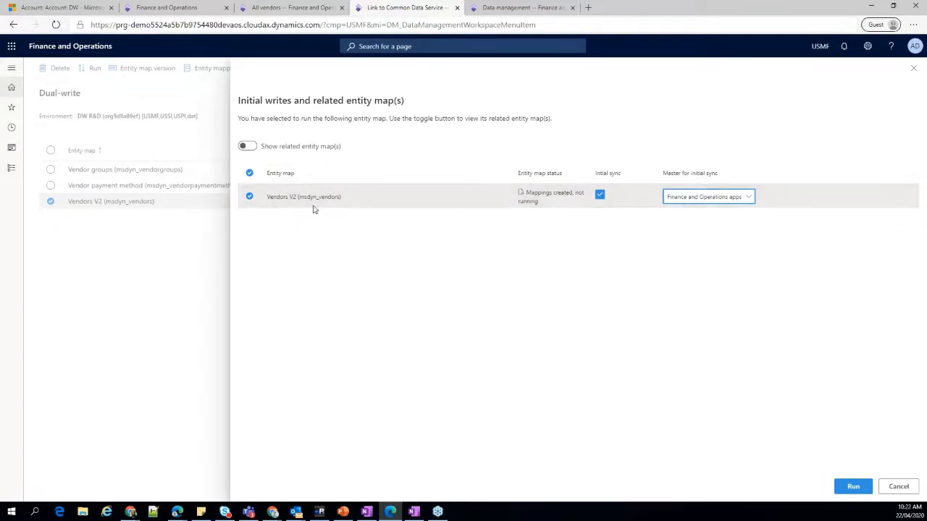
pyautogui.click(686, 198)
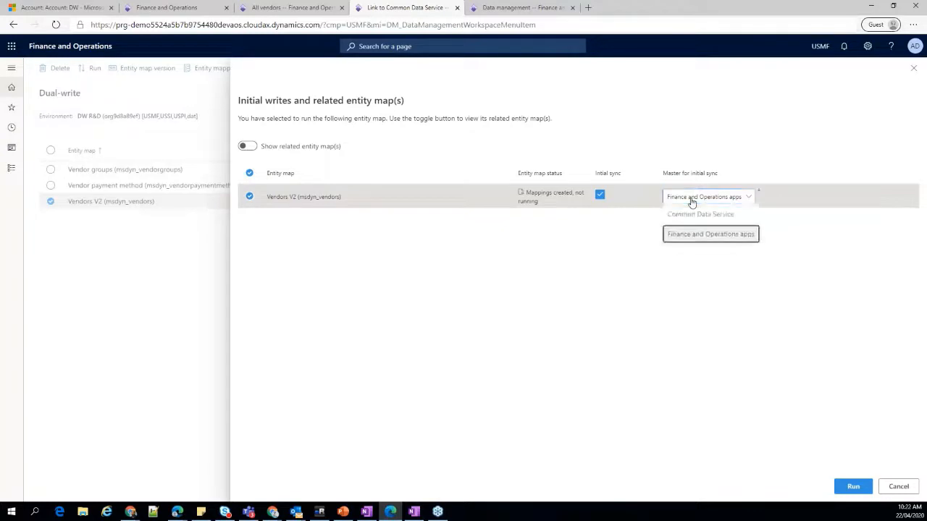
pyautogui.click(713, 237)
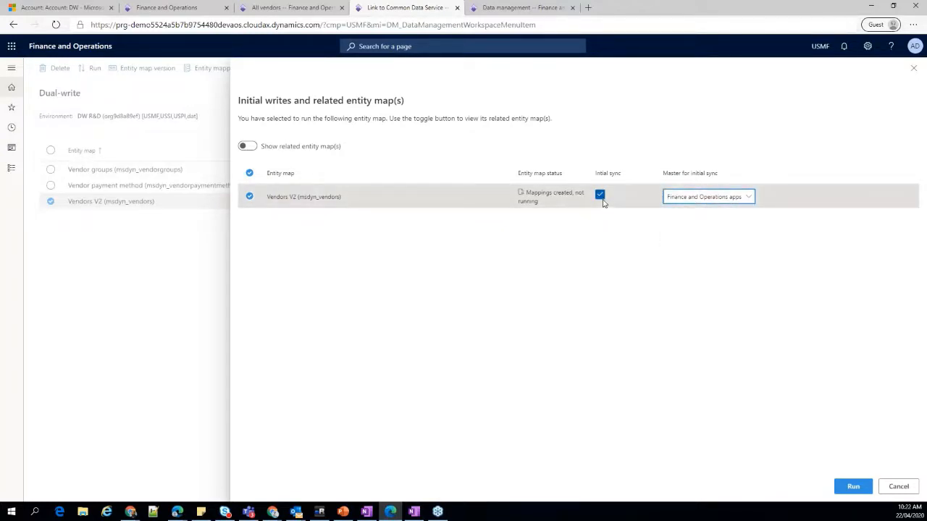
pyautogui.click(600, 196)
pyautogui.click(599, 196)
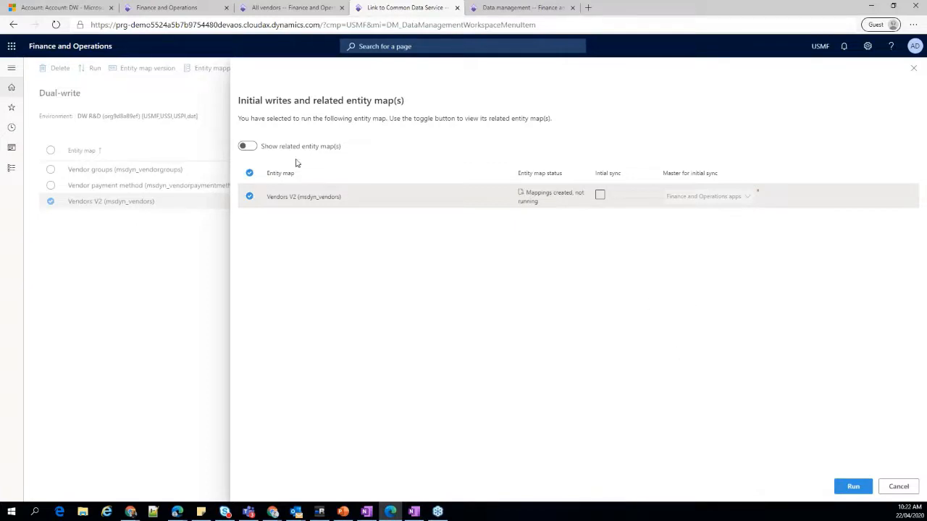
# Show the related entity maps for Vendors V2, examine their statuses and sync order, and hide them again.
pyautogui.click(247, 146)
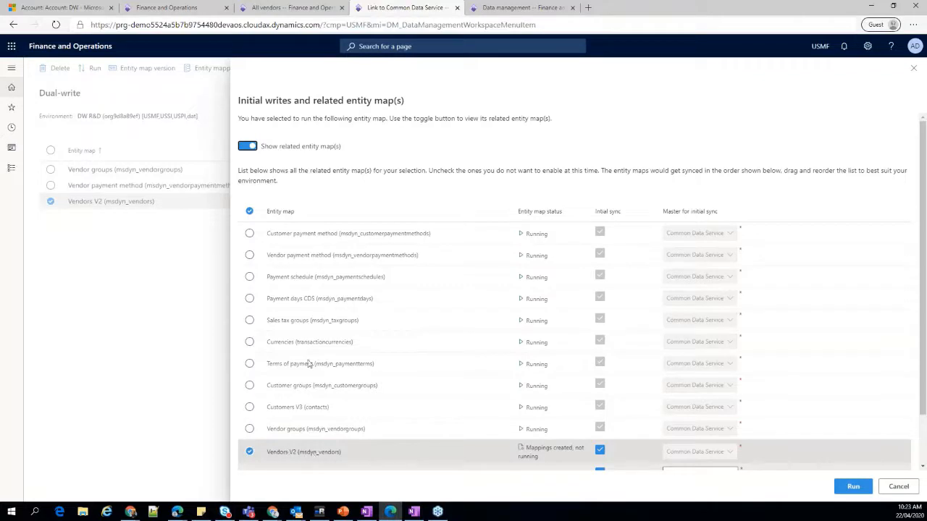
pyautogui.click(247, 146)
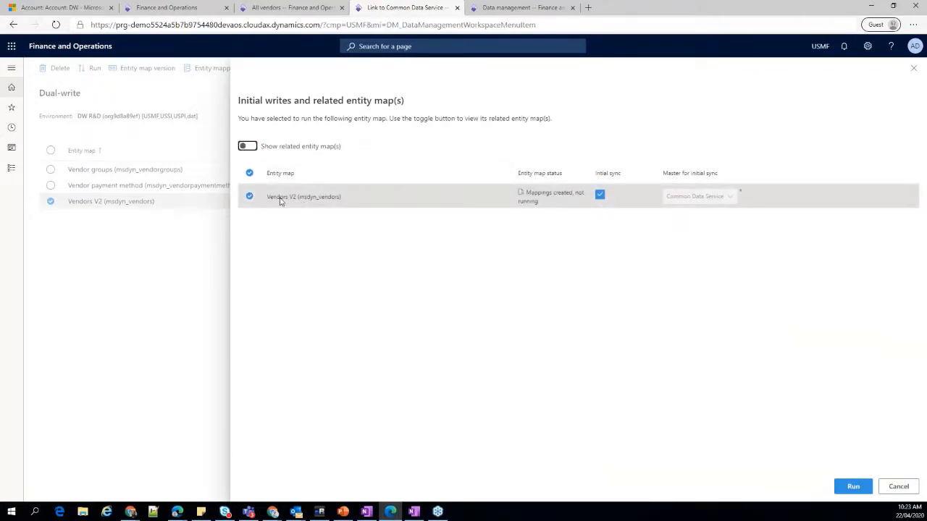
pyautogui.click(248, 147)
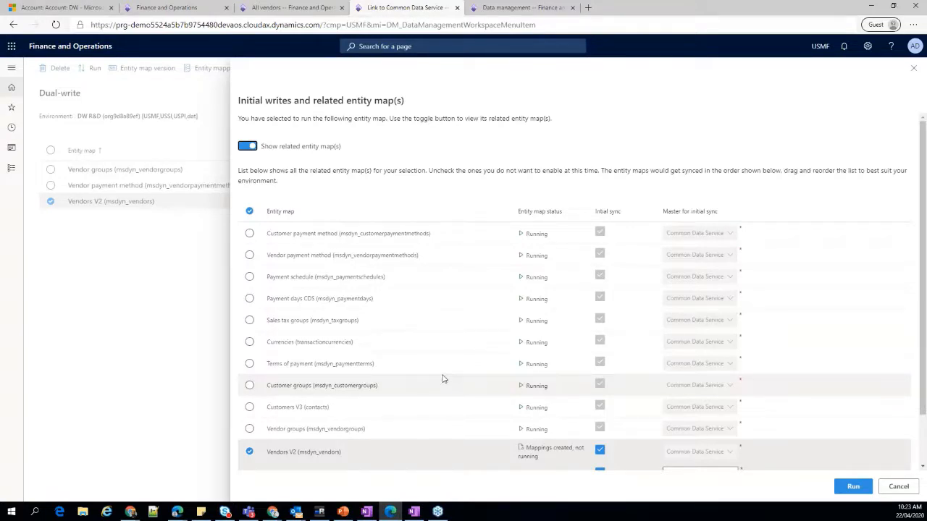
pyautogui.scroll(-2, 444, 378)
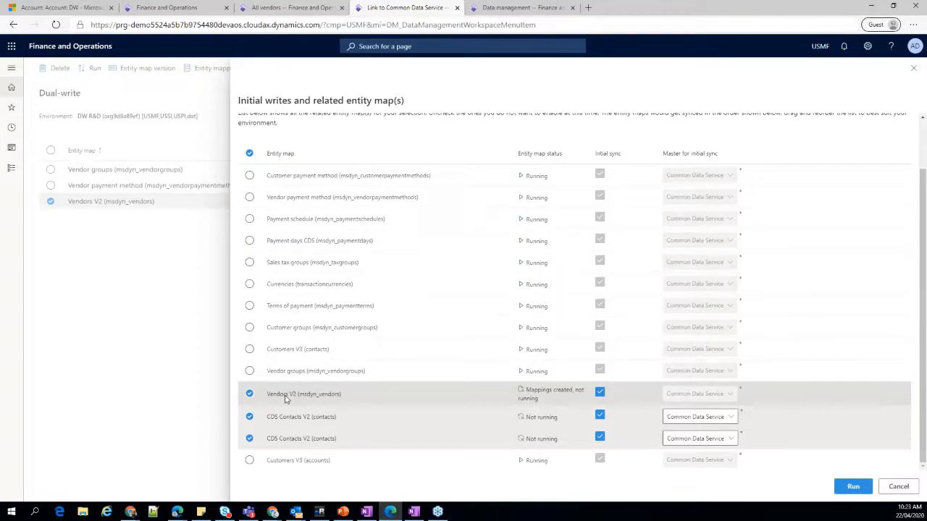
pyautogui.scroll(1, 362, 362)
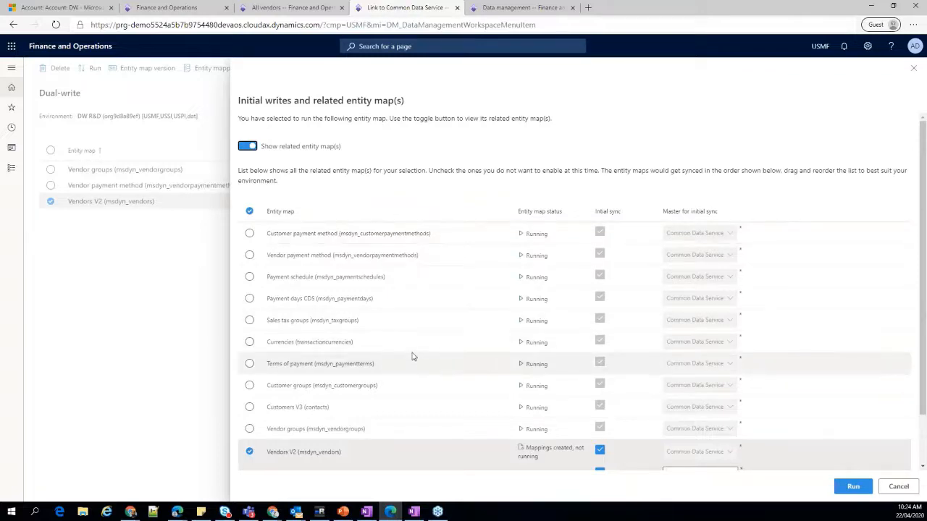
pyautogui.scroll(-2, 414, 356)
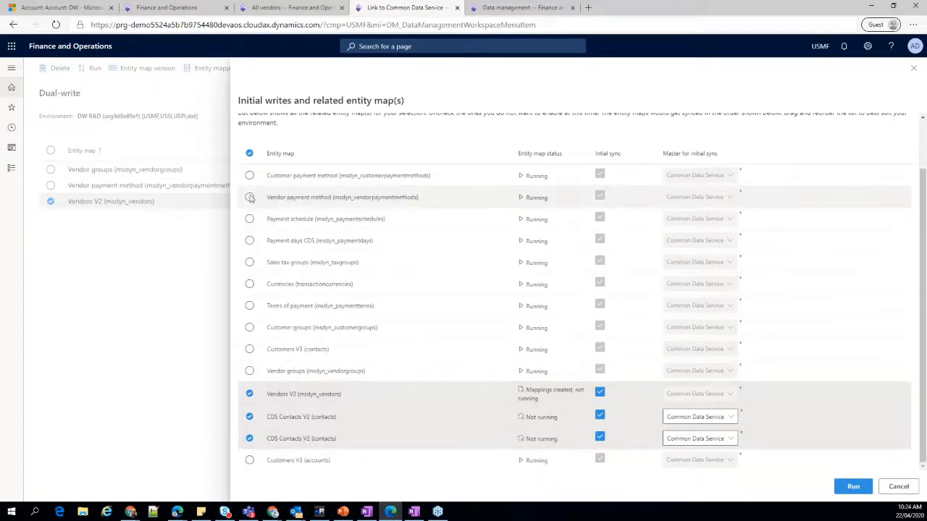
pyautogui.scroll(2, 249, 197)
pyautogui.click(247, 145)
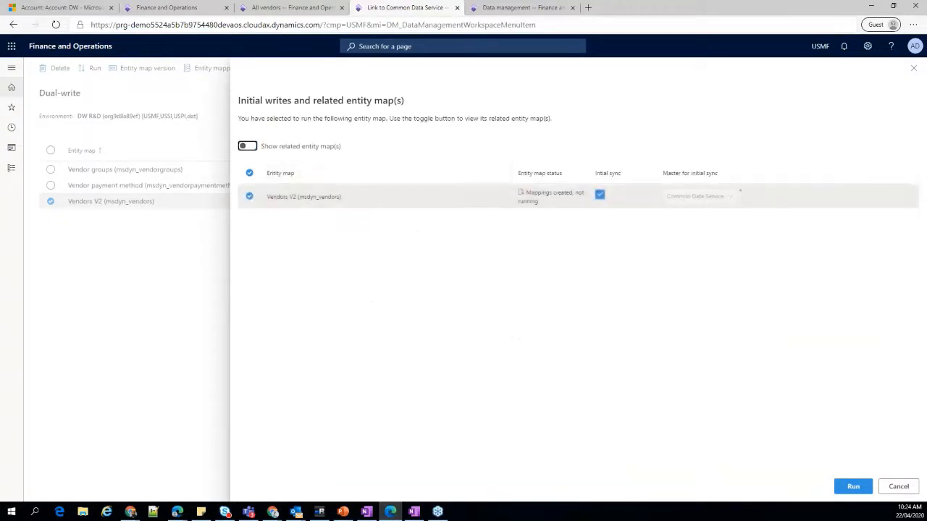
# Set the master for initial sync of Vendors V2 to Finance and Operations apps, with initial sync enabled.
pyautogui.click(600, 195)
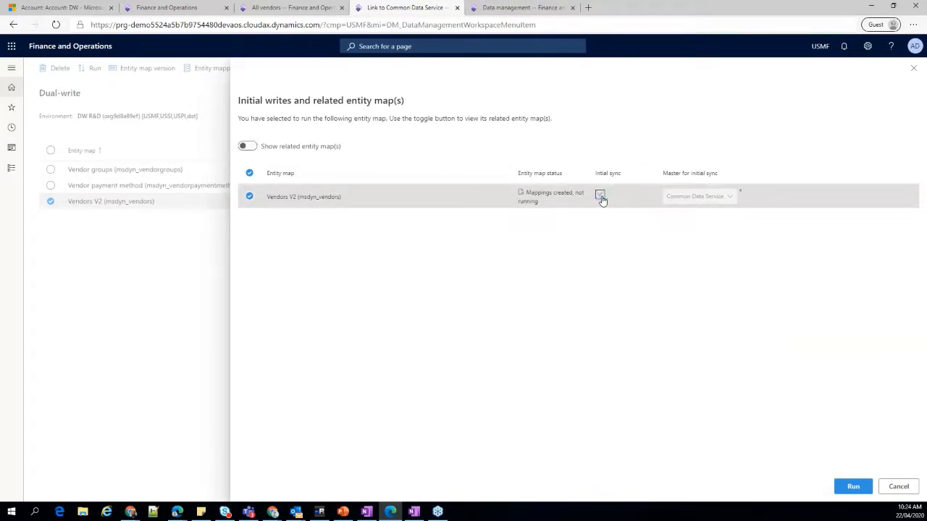
pyautogui.click(600, 195)
pyautogui.click(706, 197)
pyautogui.click(705, 234)
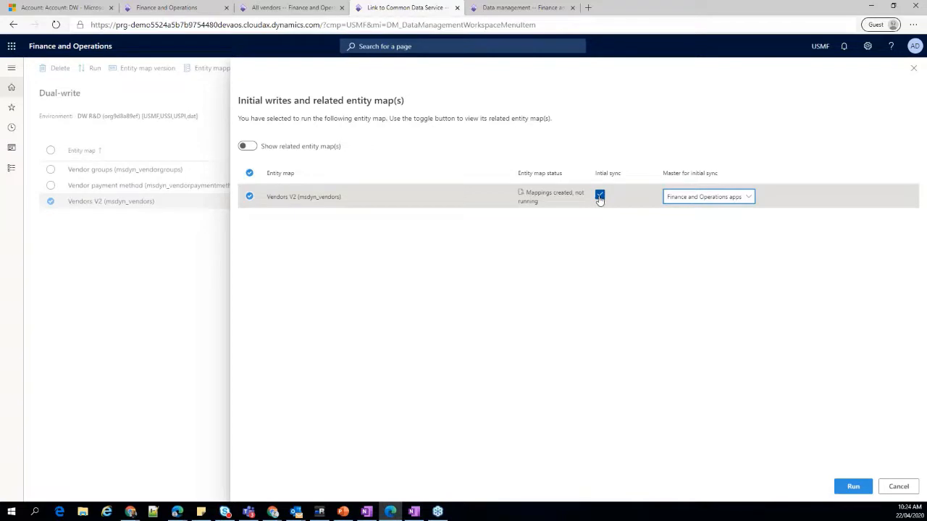
# Turn off initial sync for Vendors V2 and run the entity map without enabling any related maps.
pyautogui.click(706, 201)
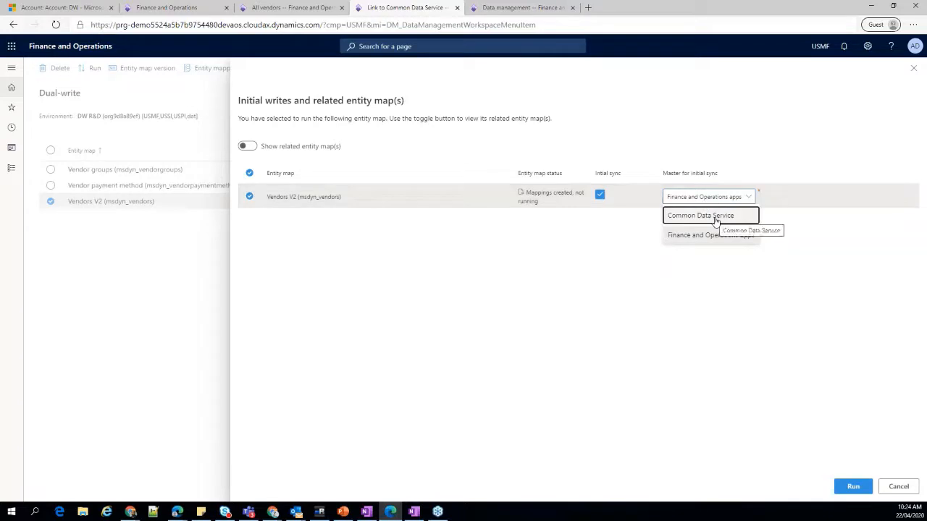
pyautogui.click(609, 213)
pyautogui.click(600, 197)
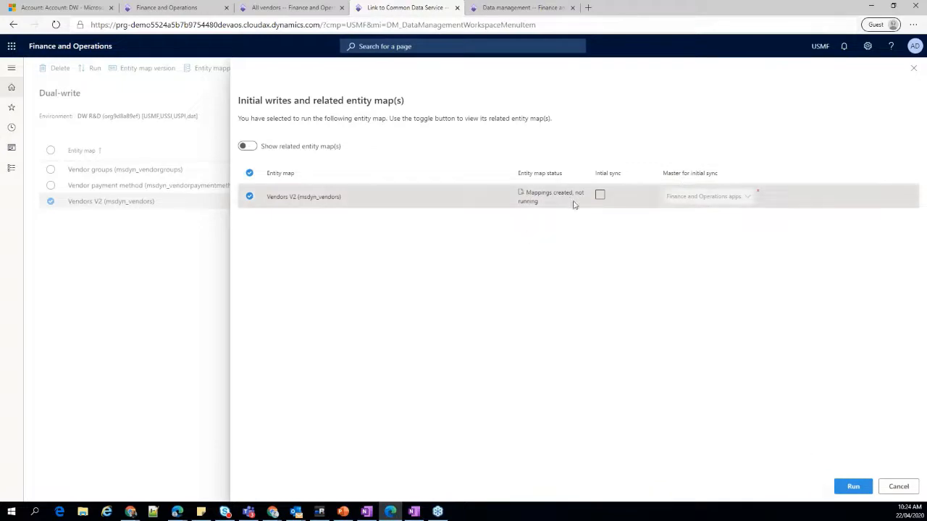
pyautogui.click(852, 485)
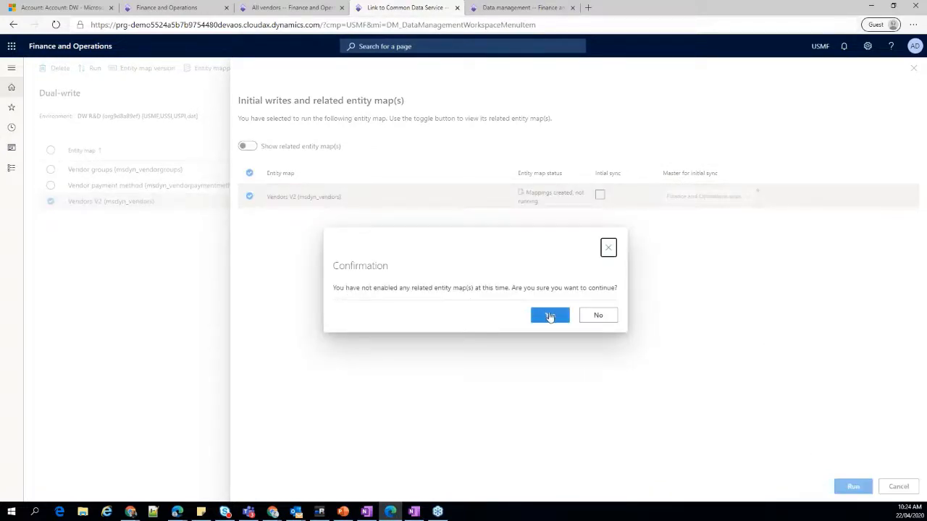
pyautogui.click(550, 316)
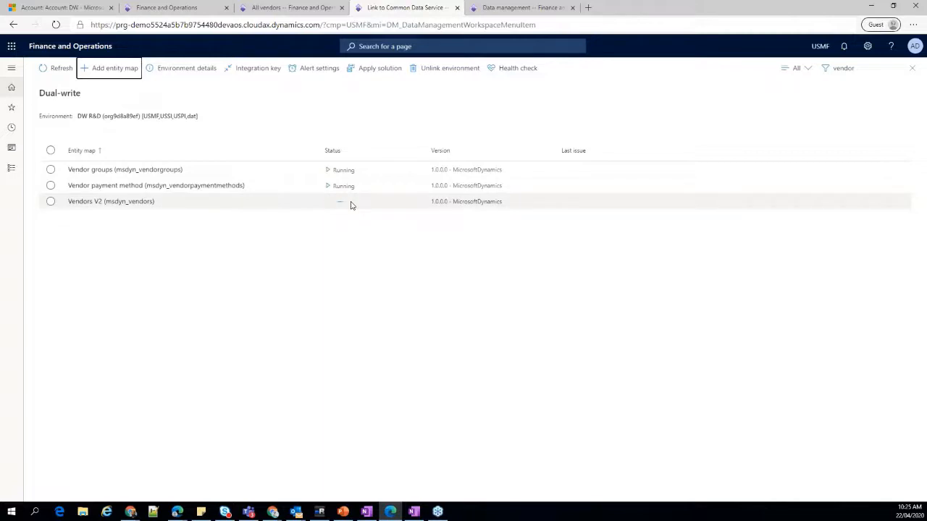
# Switch to the other Data management browser tab and open Dual Write there.
pyautogui.click(487, 9)
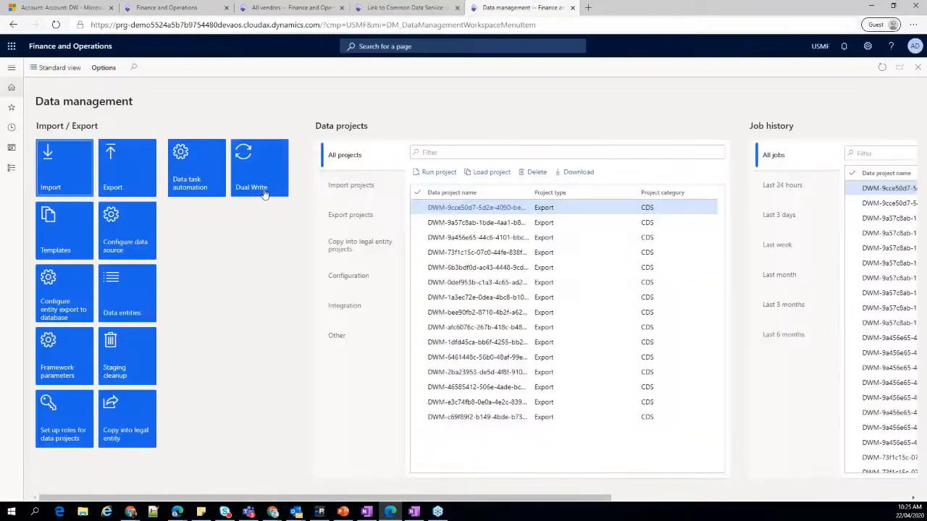
pyautogui.click(281, 200)
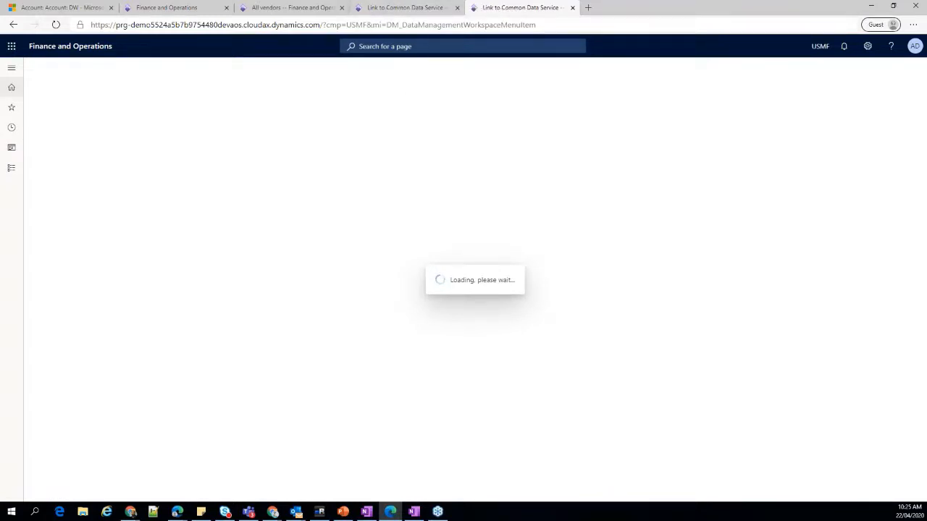
# Return to the filtered Dual-write list, open the Vendors V2 mappings, widen the source field column and review the field mappings.
pyautogui.click(396, 11)
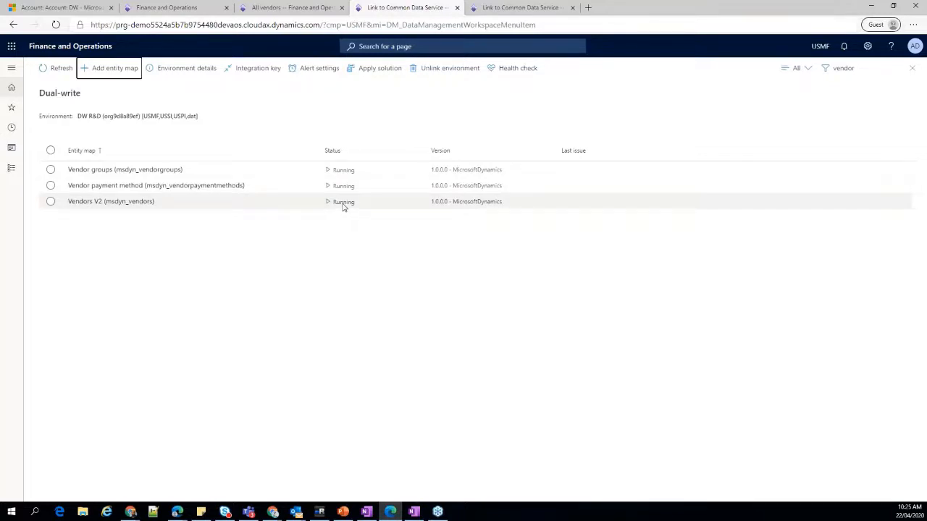
pyautogui.click(137, 202)
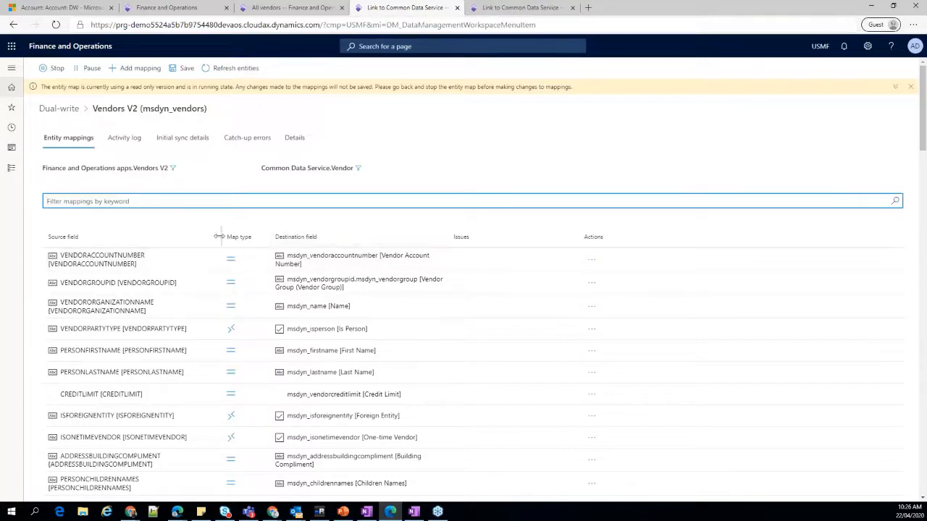
pyautogui.moveTo(219, 236); pyautogui.dragTo(321, 234)
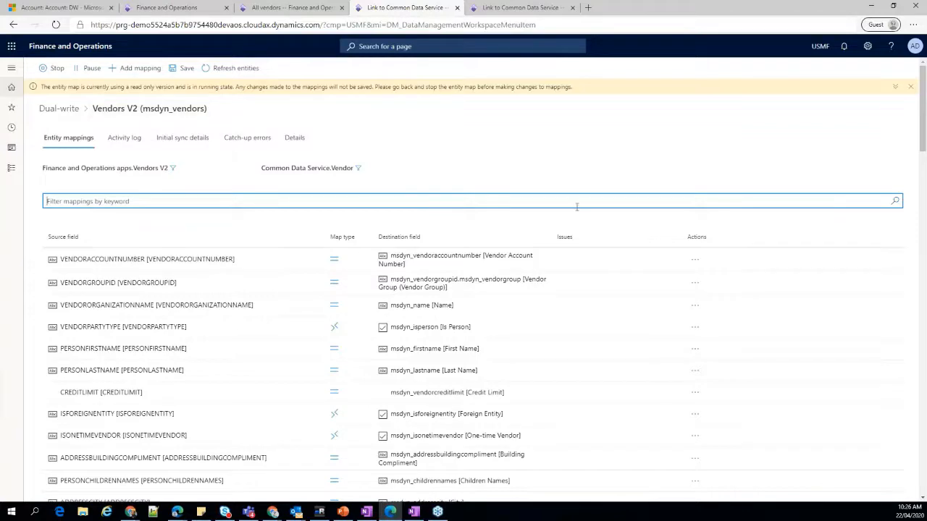
pyautogui.scroll(-10, 577, 208)
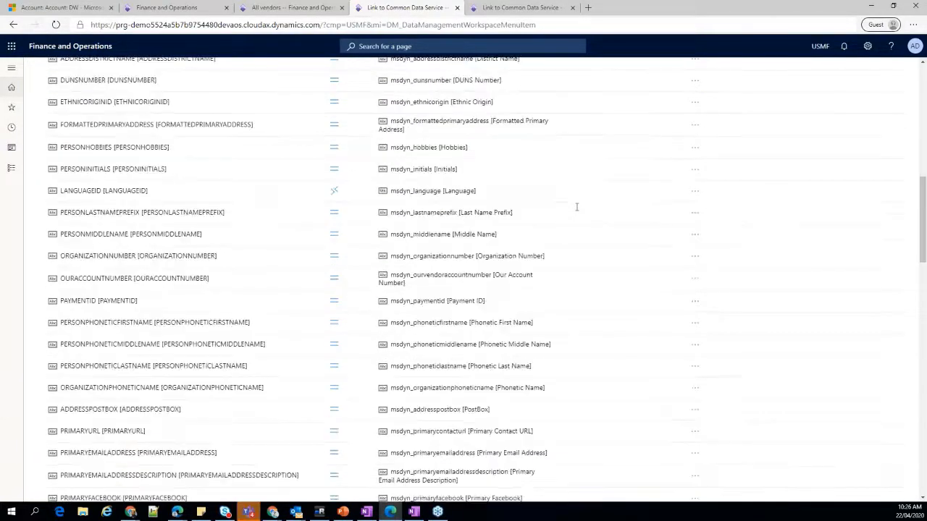
pyautogui.scroll(10, 576, 207)
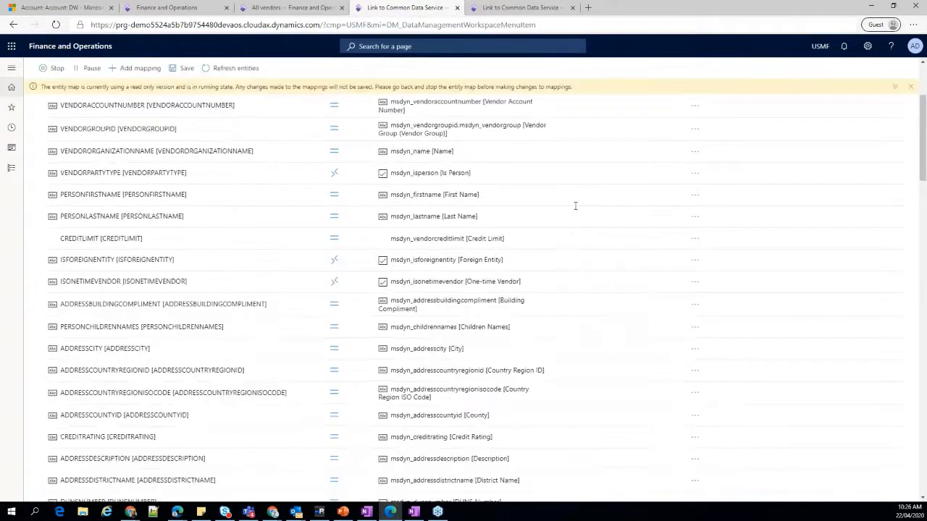
# Inspect the sync direction and transform settings of the VENDORACCOUNTNUMBER mapping, then leave them without saving.
pyautogui.scroll(3, 575, 206)
pyautogui.click(564, 258)
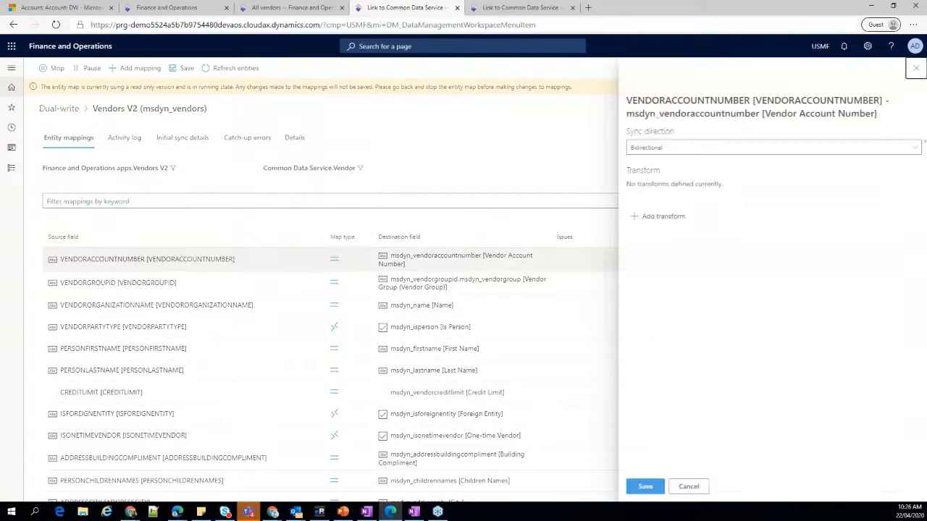
pyautogui.click(687, 487)
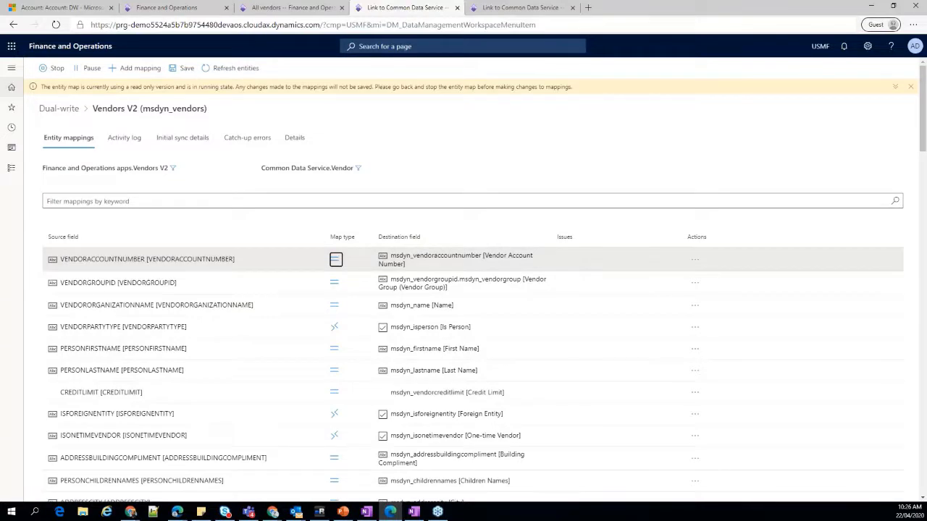
# Examine the filter query on the Finance and Operations Vendors V2 side of the map, without changing it.
pyautogui.click(173, 168)
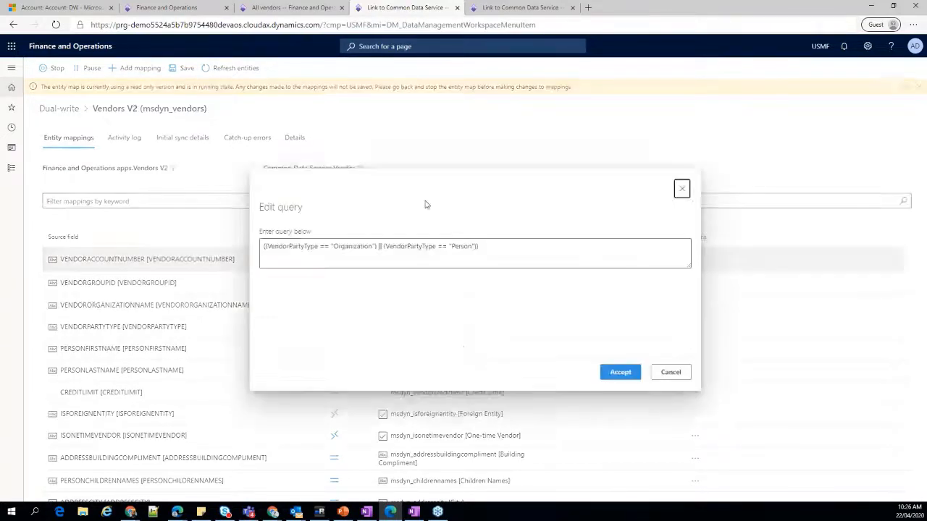
pyautogui.click(507, 253)
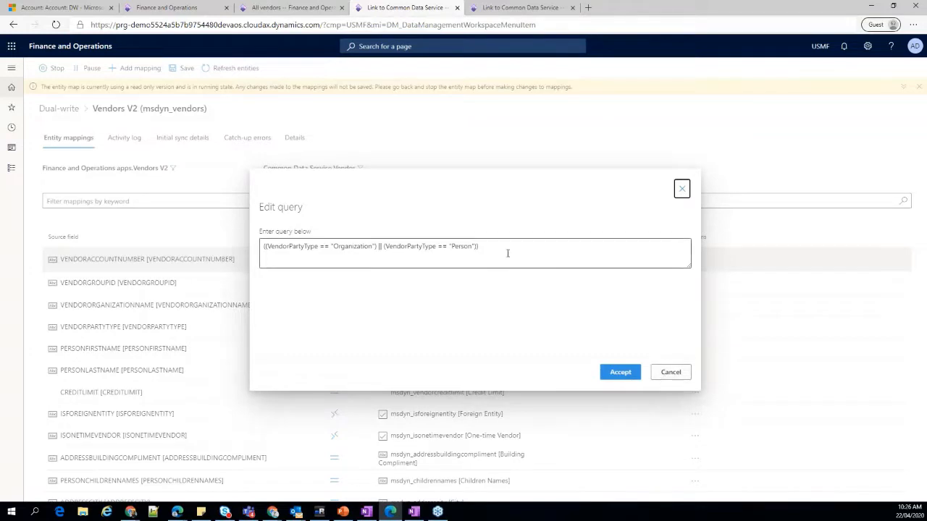
pyautogui.moveTo(476, 247); pyautogui.dragTo(263, 245)
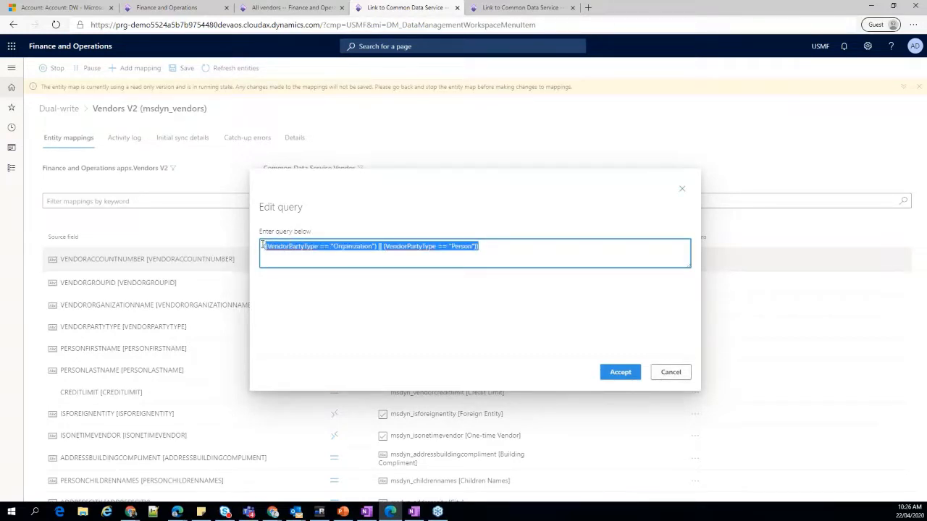
pyautogui.click(490, 250)
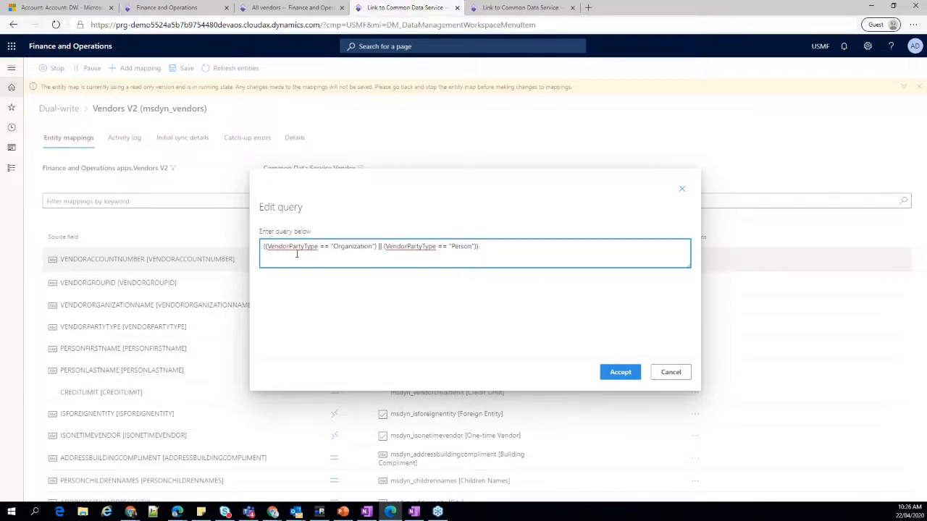
pyautogui.click(684, 375)
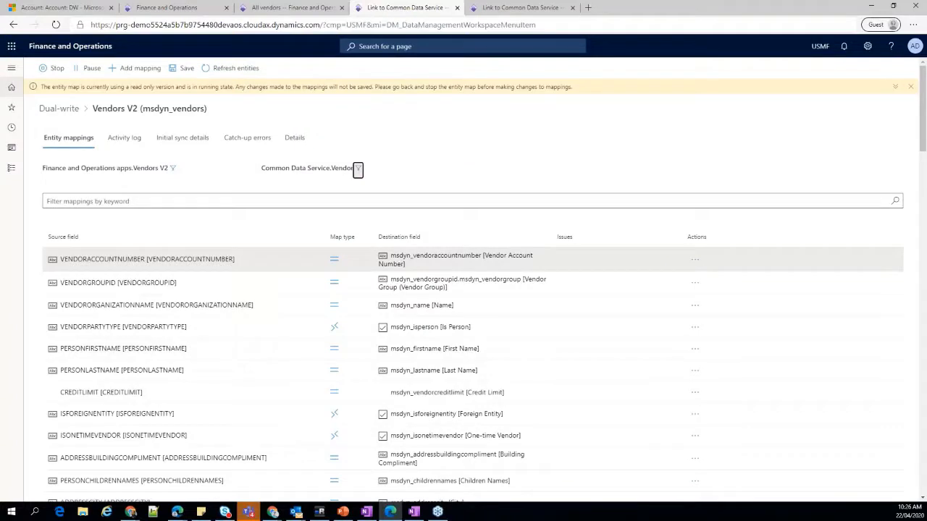
# Check the filter query on the Common Data Service Vendor side of the map, without changing it.
pyautogui.press('Return')
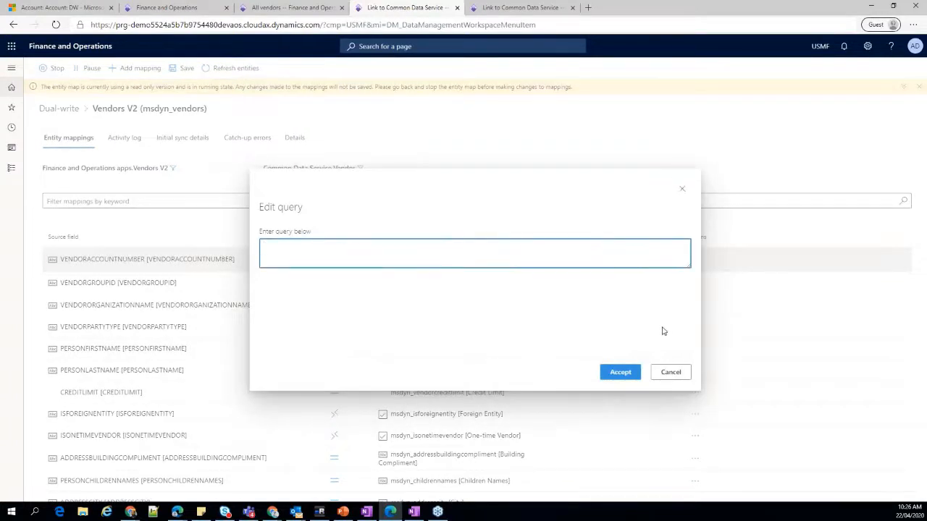
pyautogui.click(671, 373)
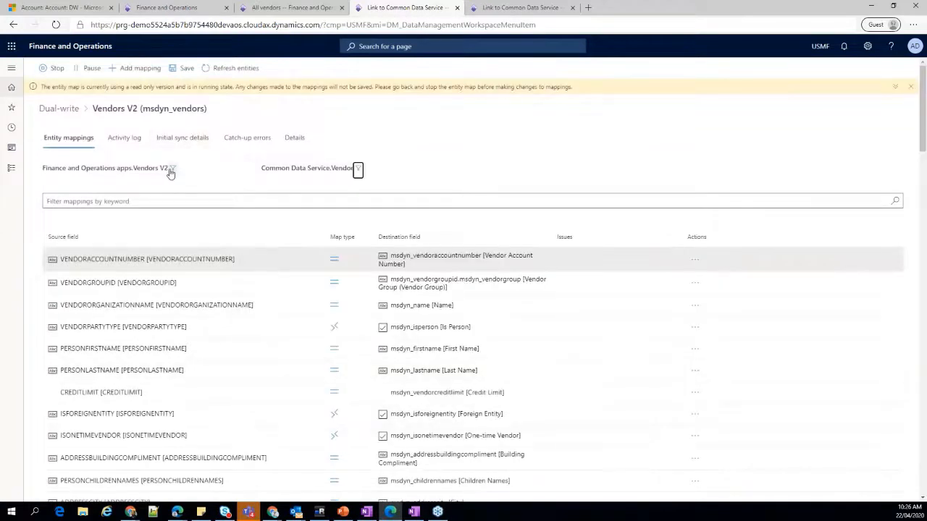
pyautogui.click(357, 168)
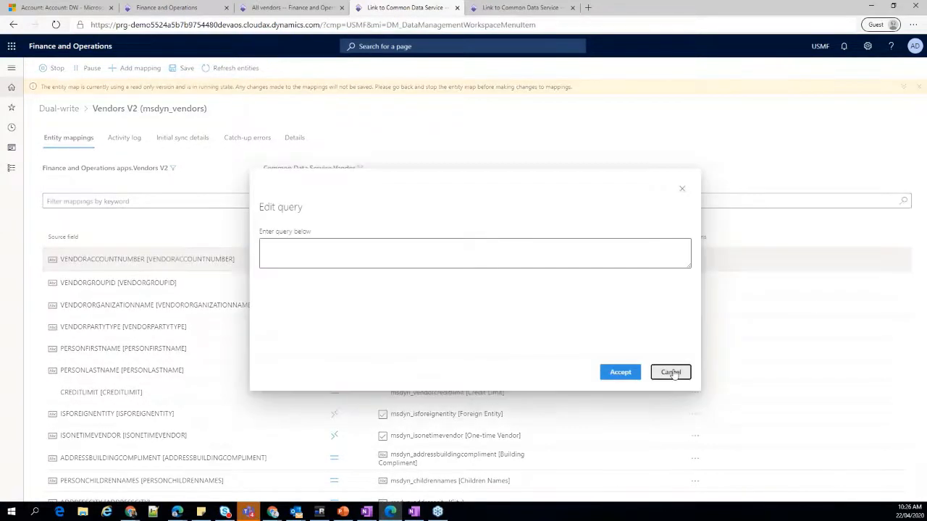
pyautogui.click(670, 372)
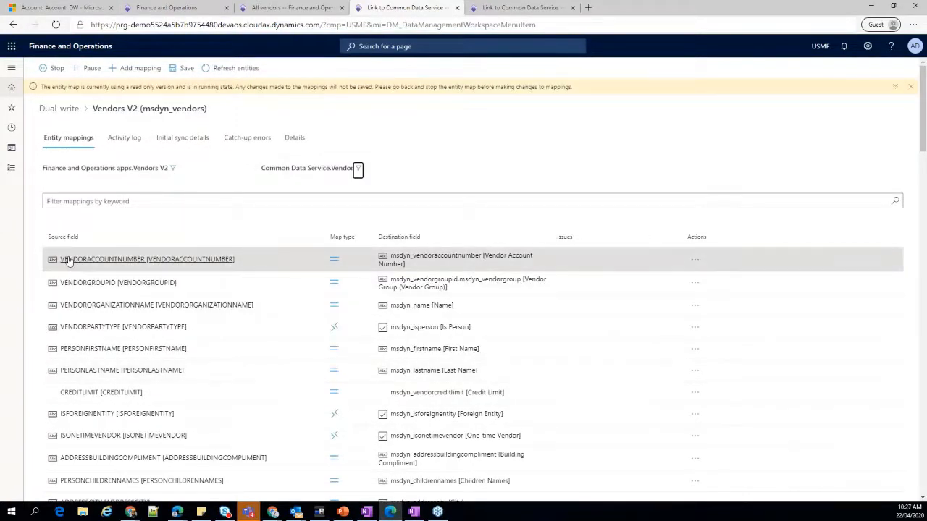
# Review the Vendors V2 field mappings and compare the transforms of VENDORACCOUNTNUMBER and VENDORPARTYTYPE, leaving both unchanged.
pyautogui.scroll(-1, 129, 237)
pyautogui.scroll(-1, 129, 237)
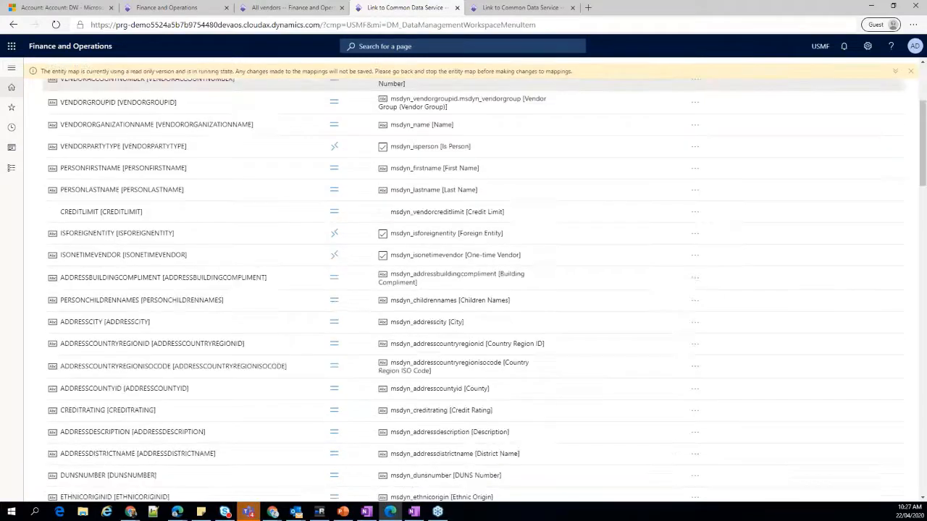
pyautogui.scroll(-1, 463, 217)
pyautogui.scroll(3, 467, 257)
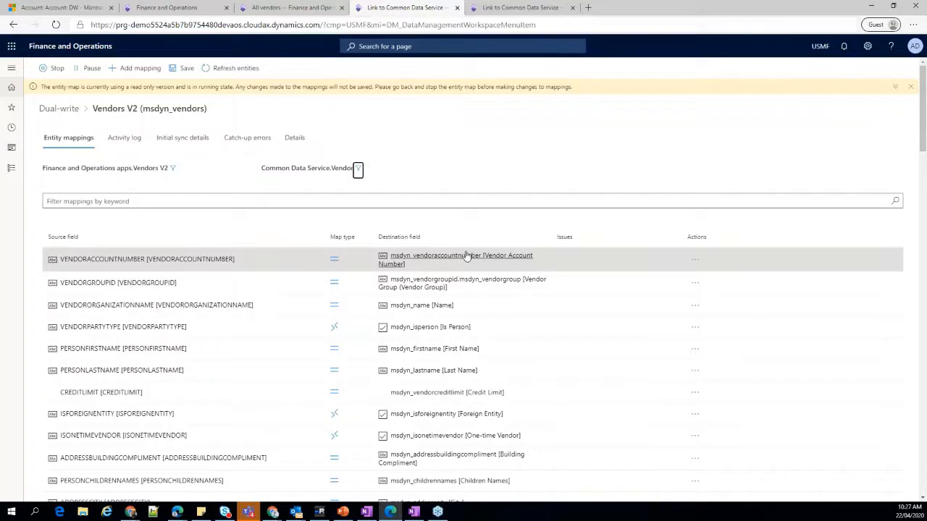
pyautogui.scroll(-10, 465, 257)
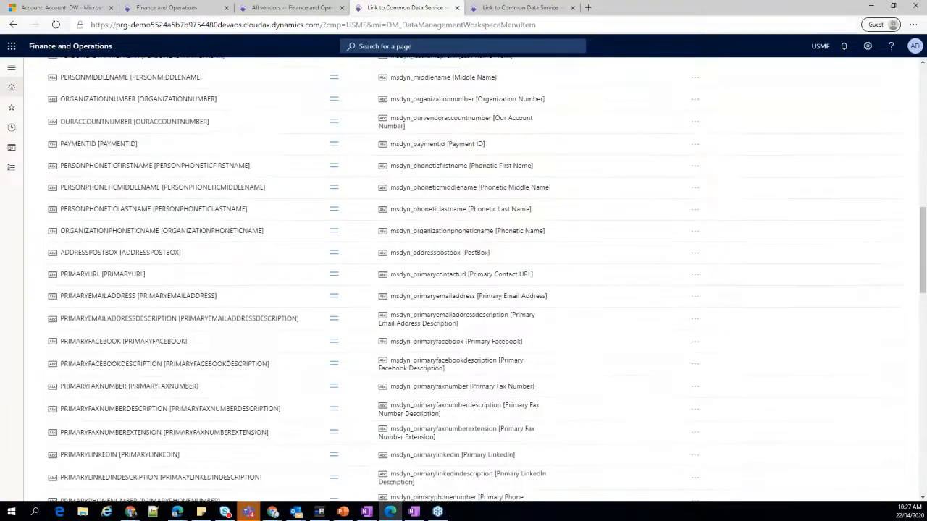
pyautogui.scroll(12, 331, 267)
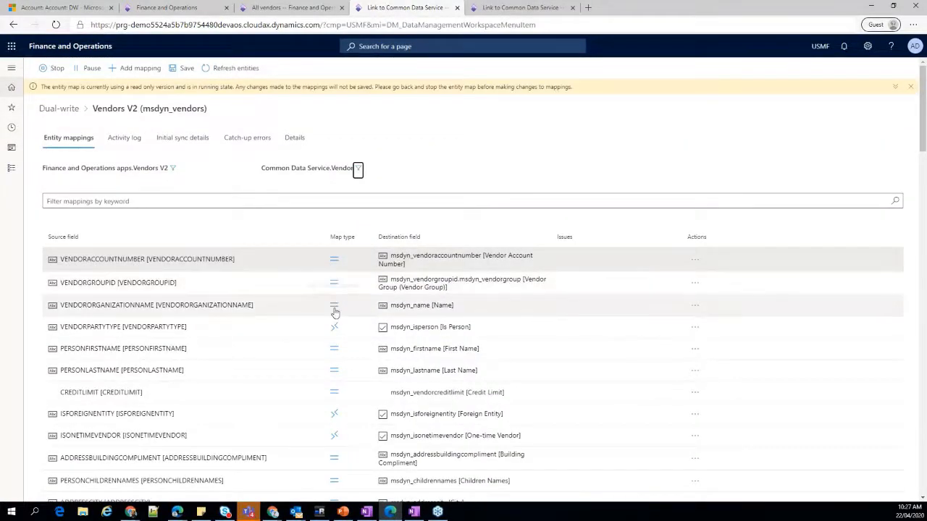
pyautogui.click(375, 269)
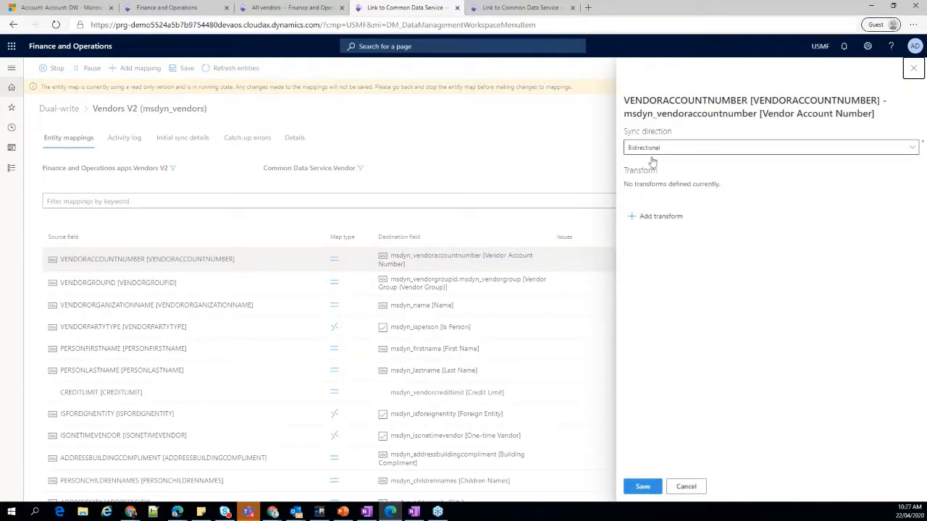
pyautogui.click(692, 486)
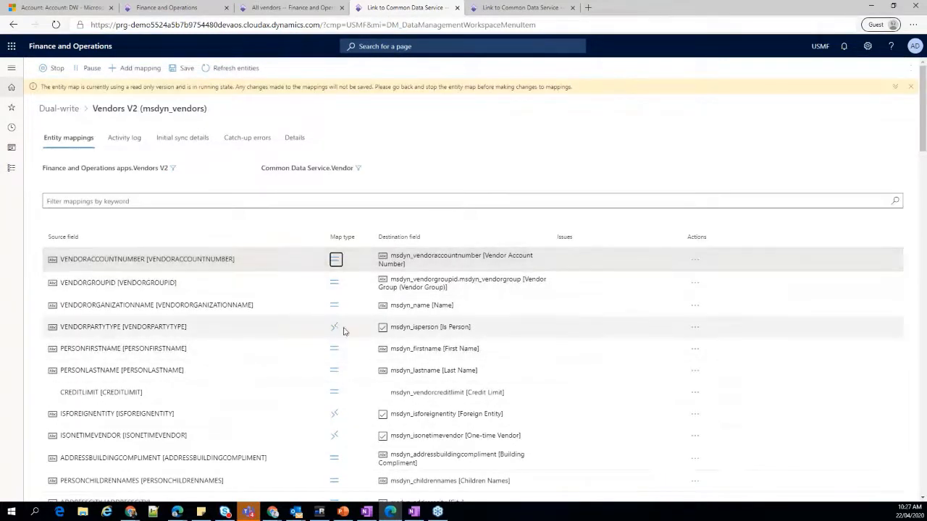
pyautogui.click(334, 326)
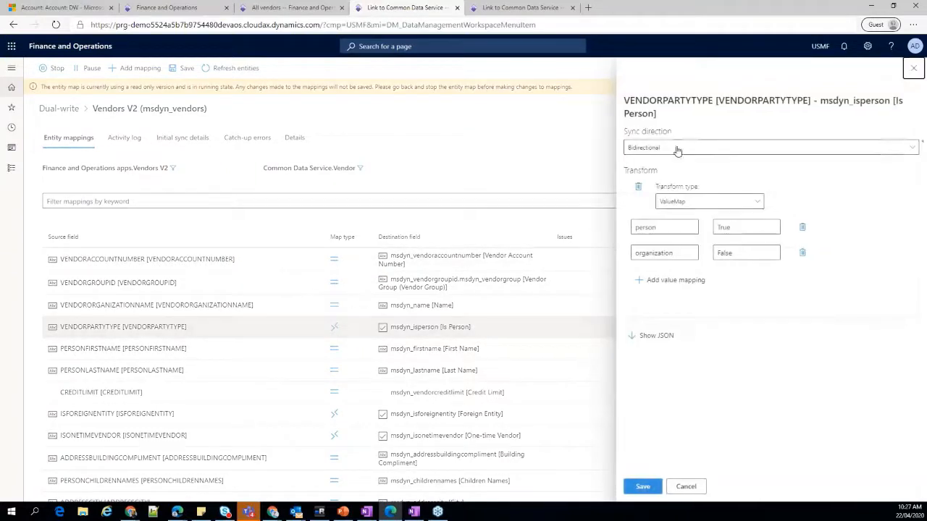
pyautogui.click(688, 487)
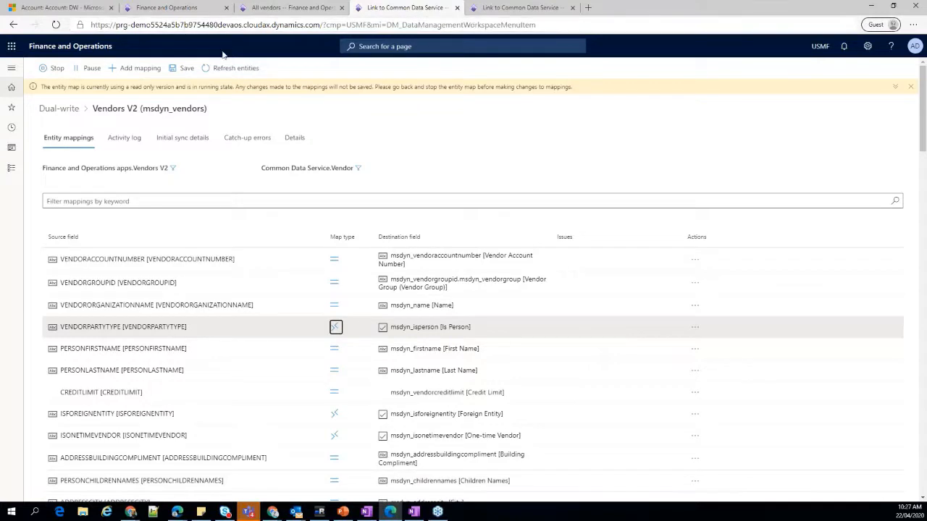
# Start a new session in the customers browser tab and begin creating a new customer.
pyautogui.click(177, 9)
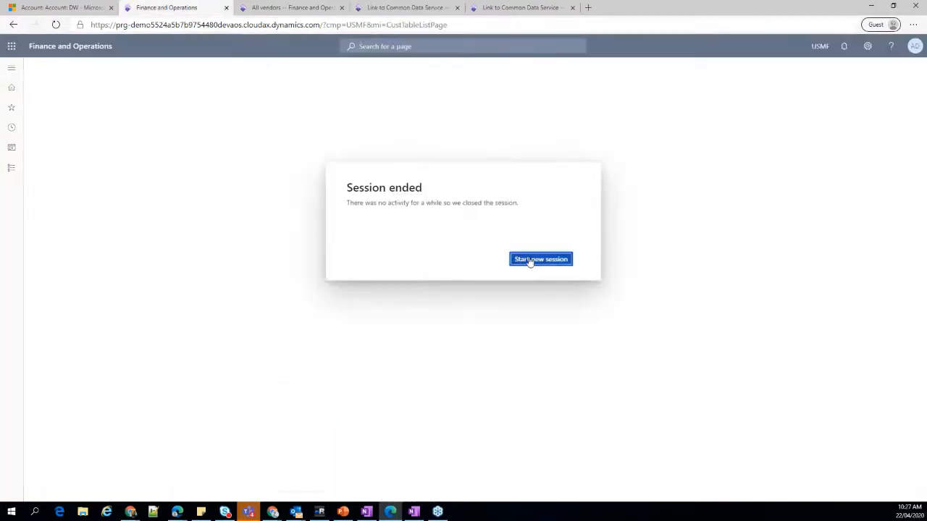
pyautogui.click(529, 262)
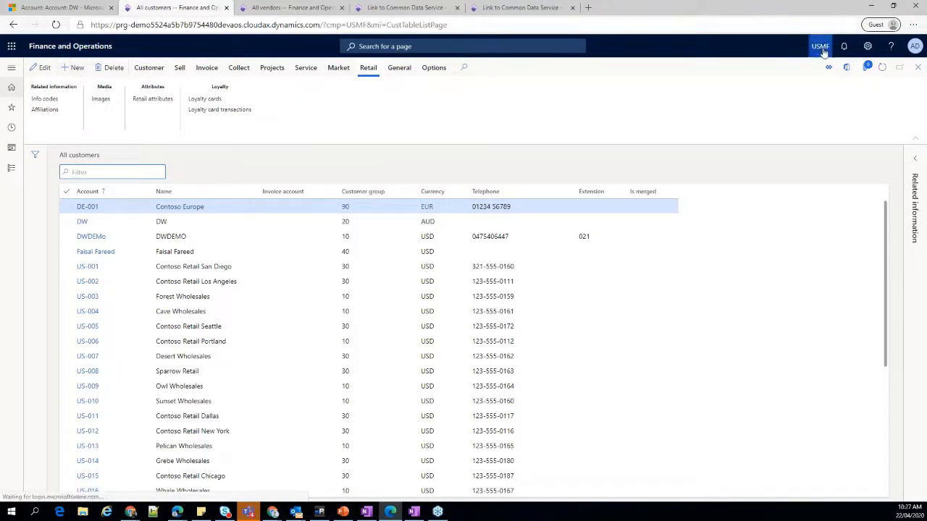
pyautogui.click(76, 70)
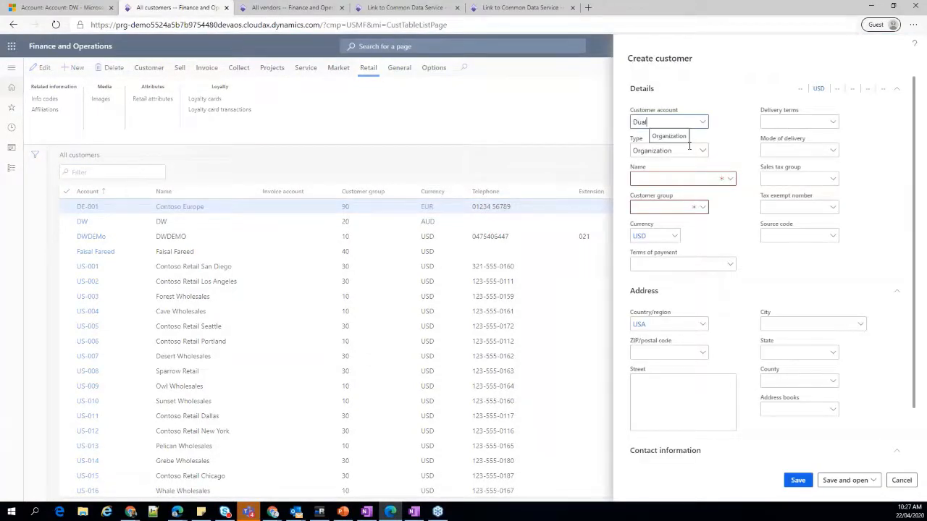
# Set the customer account and name to DualWriteDemo and assign customer group 10, Wholesales customers.
pyautogui.write('WriteDem')
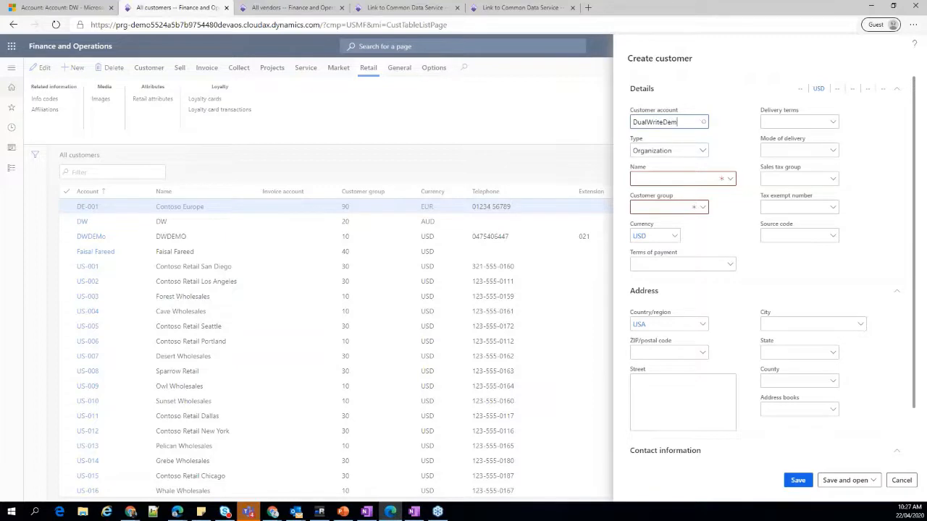
pyautogui.write('o')
pyautogui.press('Tab')
pyautogui.press('Tab')
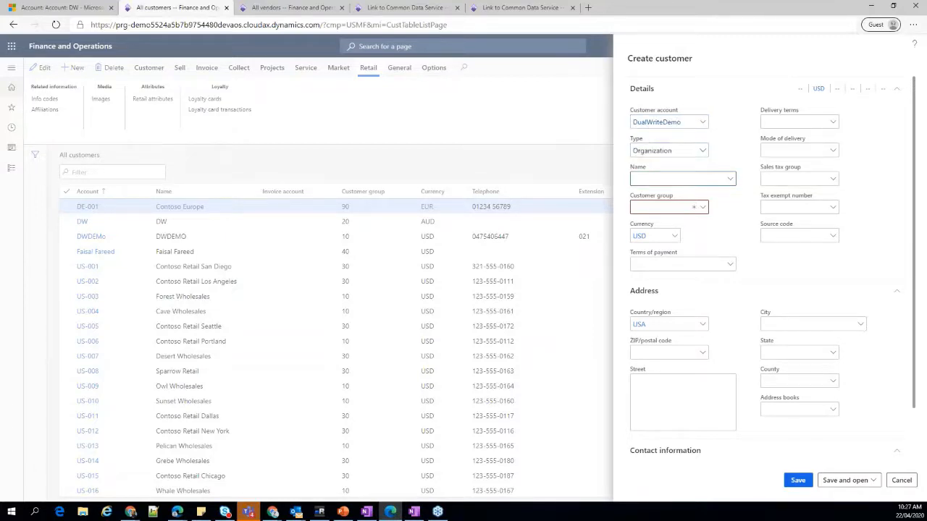
pyautogui.write('DualWriteDemo')
pyautogui.press('Tab')
pyautogui.click(702, 208)
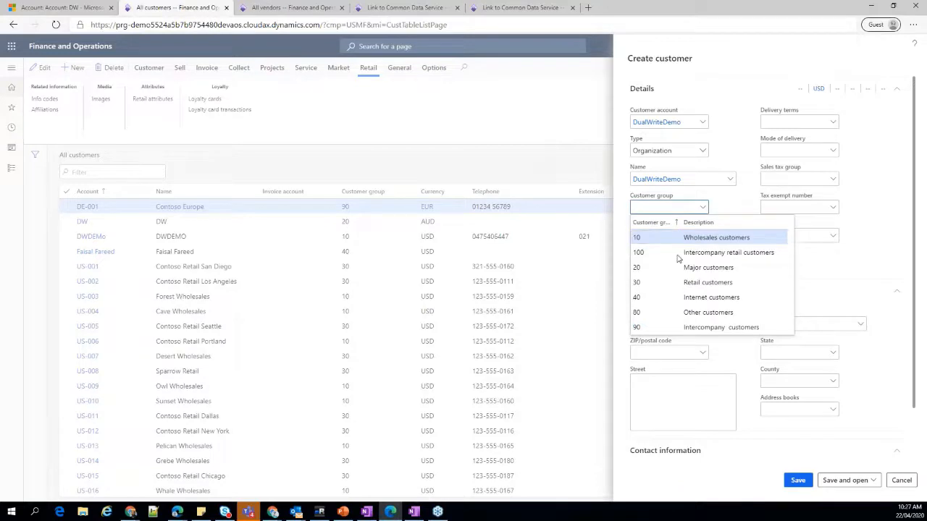
pyautogui.click(655, 237)
# Fill in the new customer's postal address, including city, ZIP/postal code and street.
pyautogui.click(861, 263)
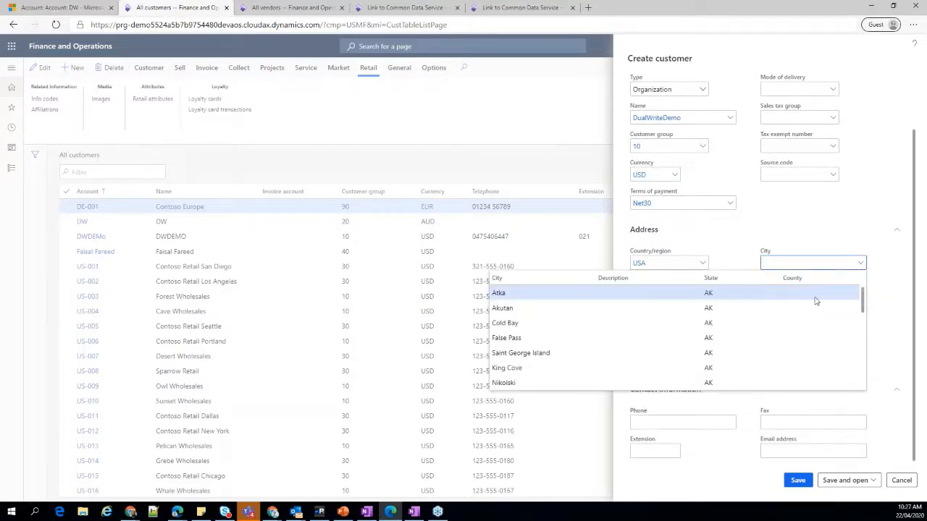
pyautogui.click(692, 293)
pyautogui.click(702, 291)
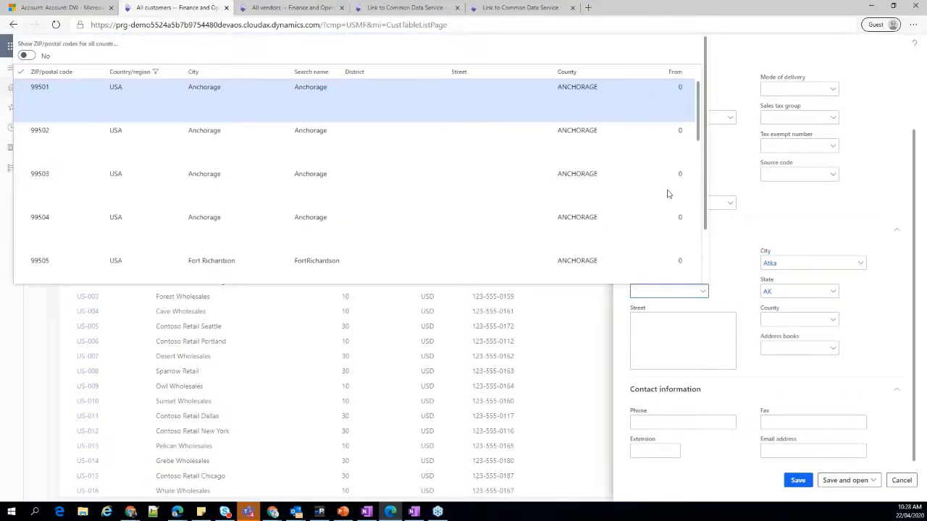
pyautogui.click(681, 323)
pyautogui.write('Du')
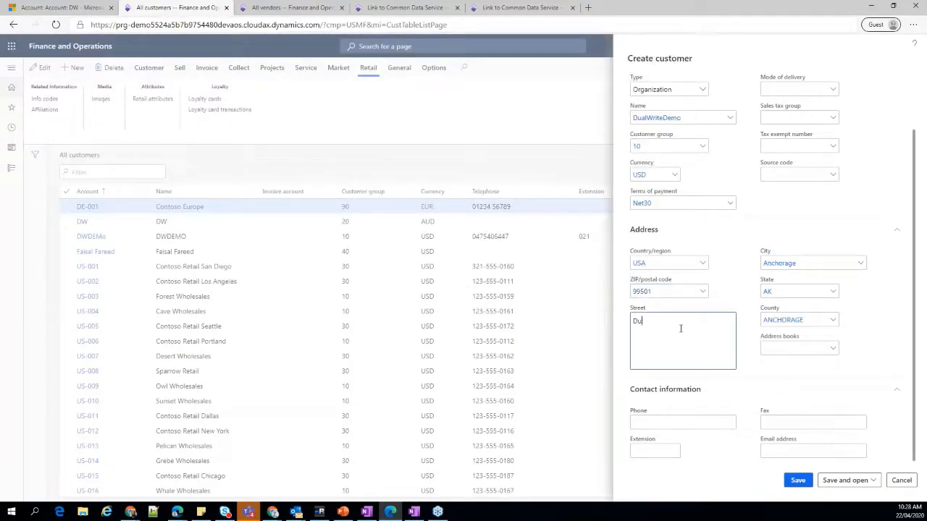
pyautogui.write('al wrti')
pyautogui.write('e addres')
pyautogui.press('Tab')
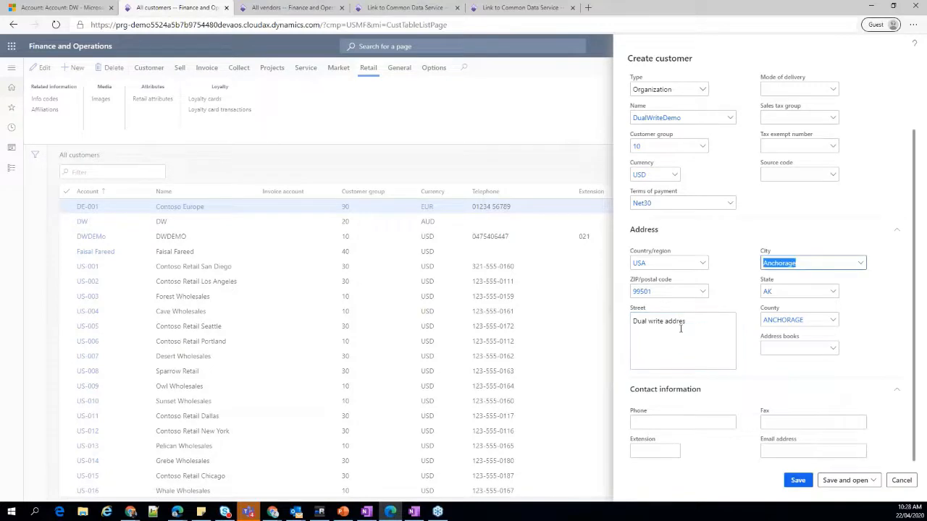
# Enter the new customer's phone number and email address in the contact information.
pyautogui.click(721, 422)
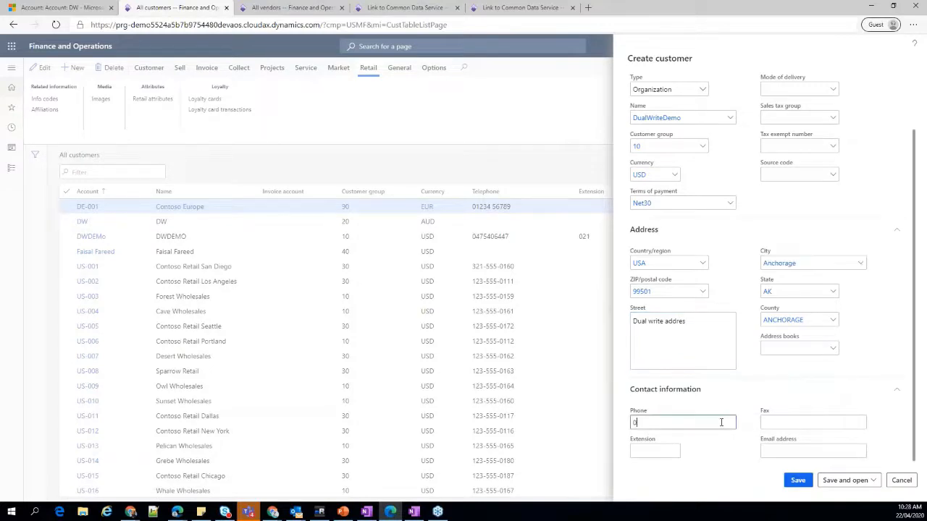
pyautogui.click(780, 451)
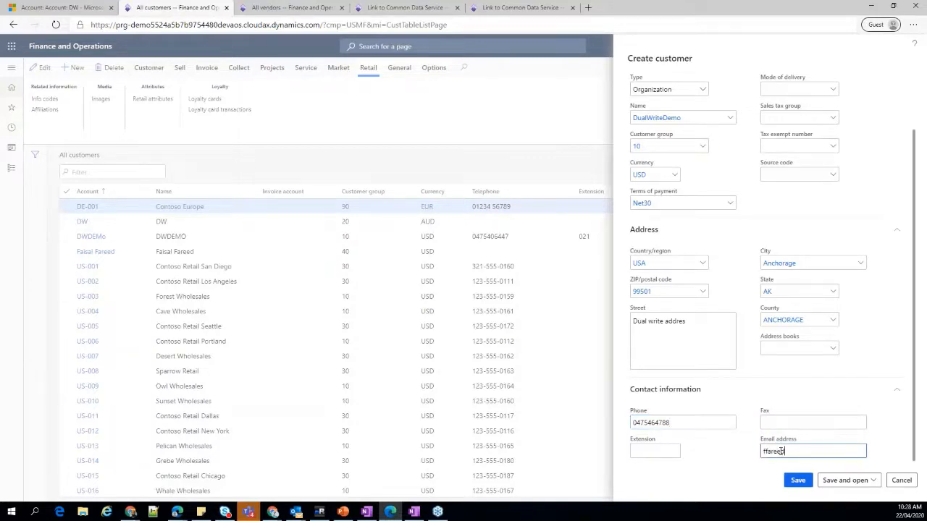
pyautogui.press('Tab')
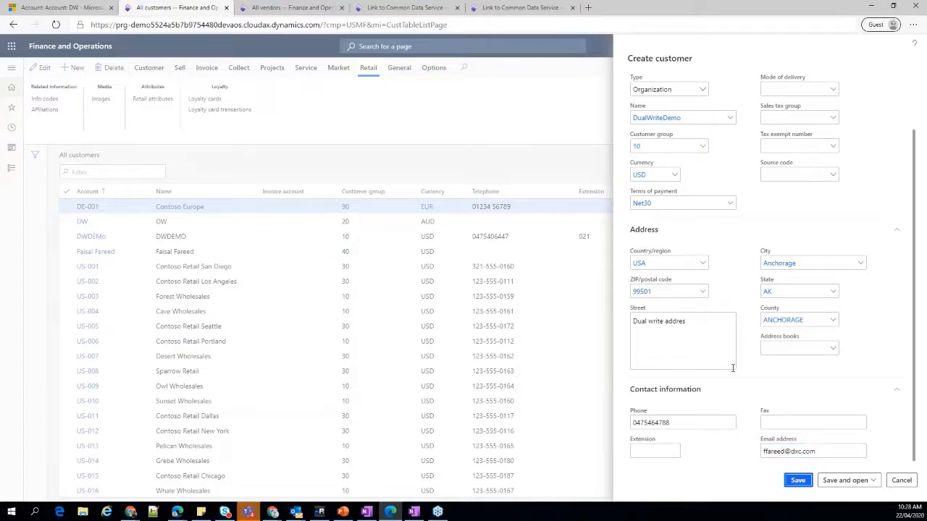
# Copy the new customer's name, switch to the Field Service accounts list and search My Active Accounts for DualWriteDemo.
pyautogui.scroll(2, 703, 216)
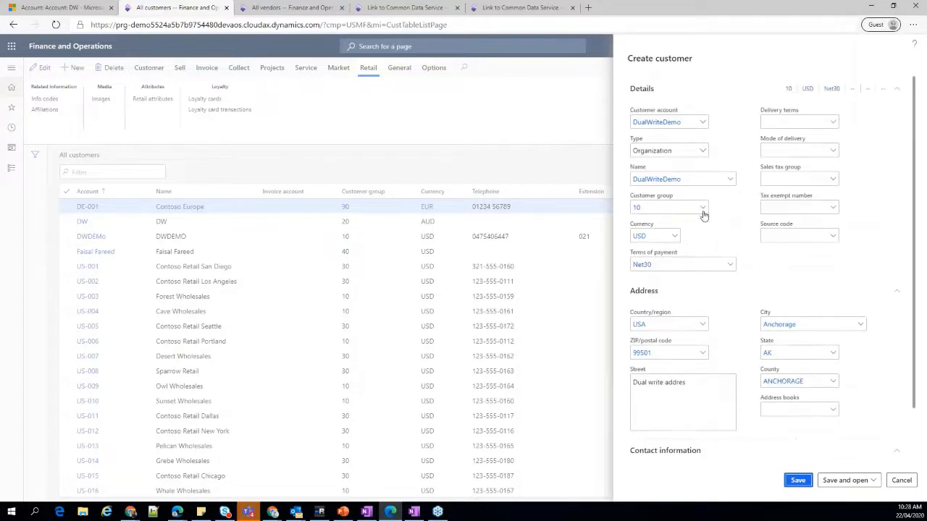
pyautogui.moveTo(699, 181); pyautogui.dragTo(619, 182)
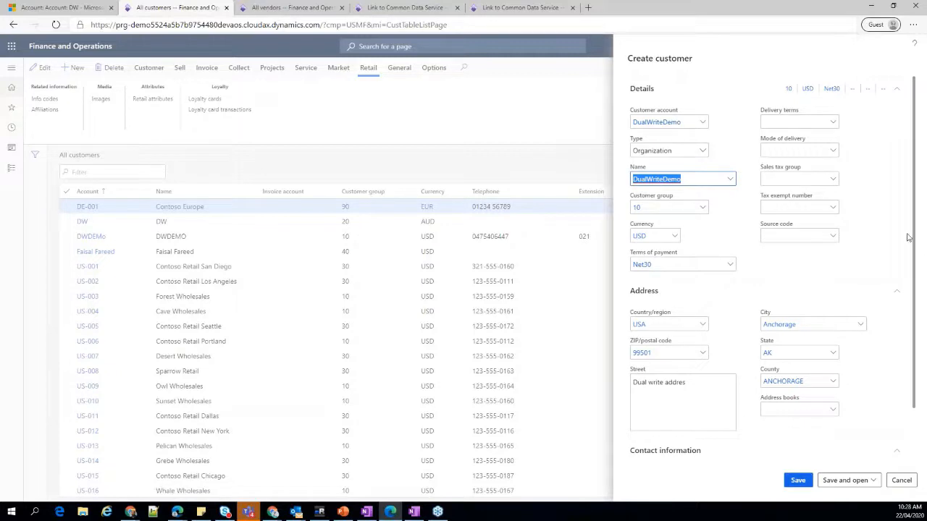
pyautogui.click(74, 8)
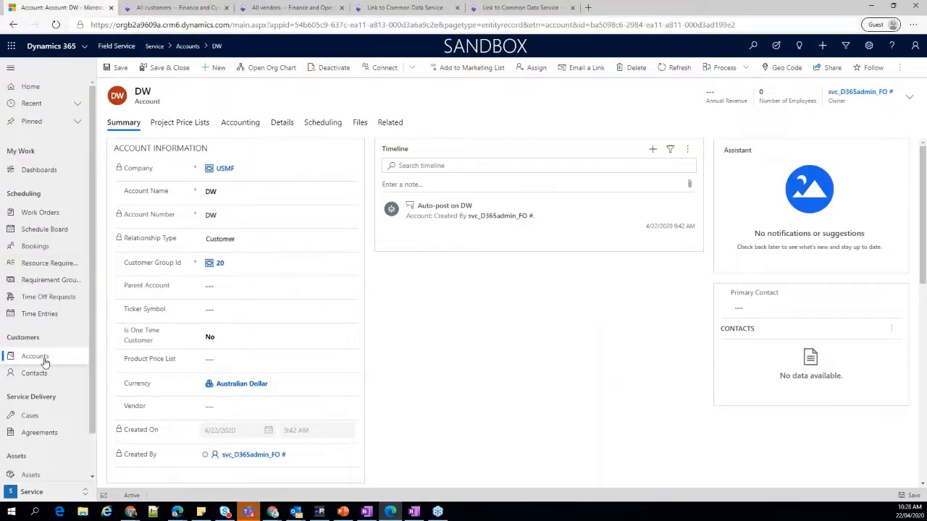
pyautogui.click(66, 351)
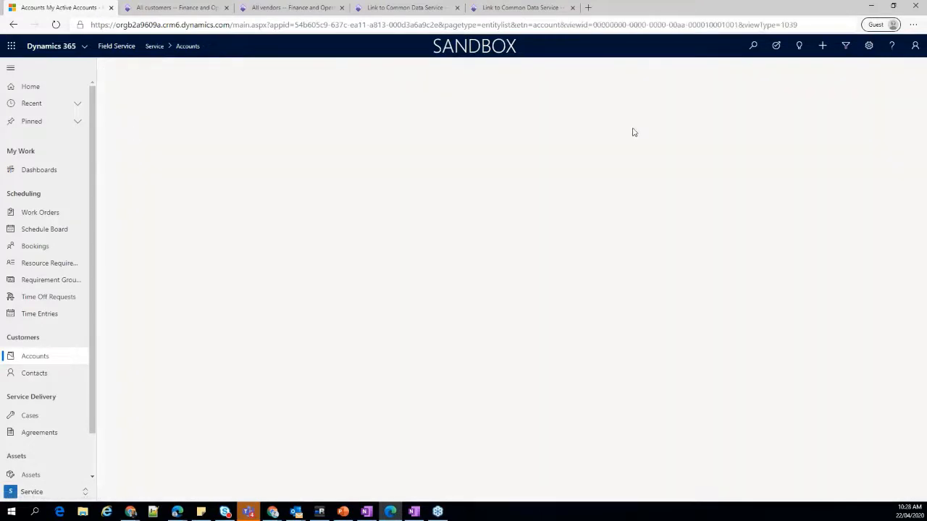
pyautogui.click(857, 91)
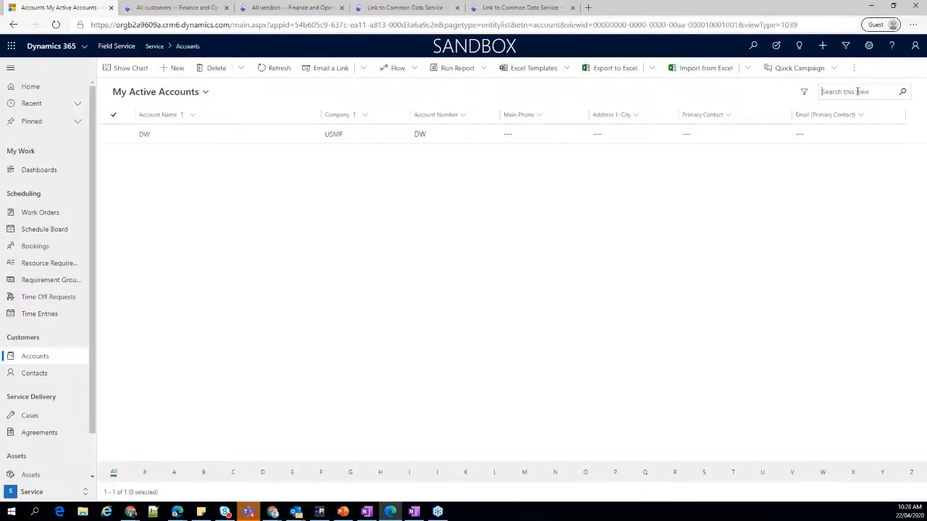
pyautogui.write('DualWriteDemo')
pyautogui.press('Return')
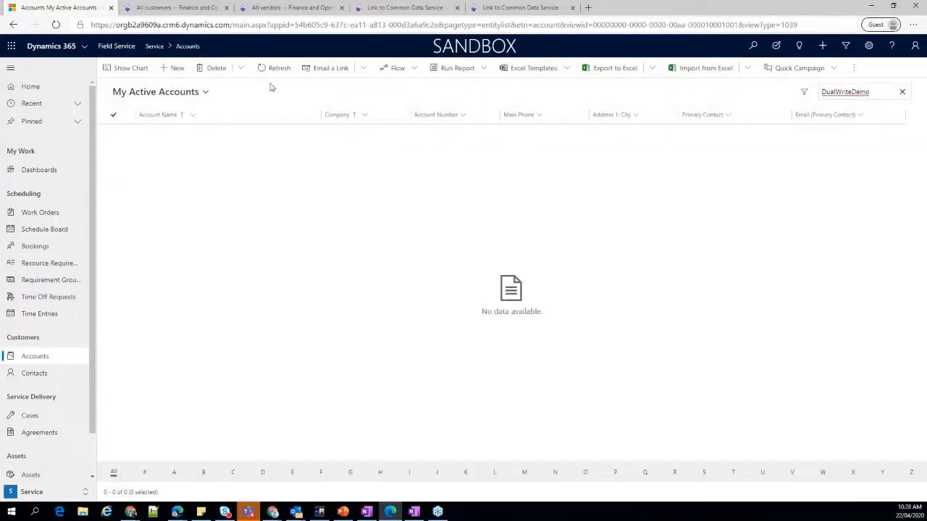
# Change the accounts list to the All Accounts view and search it for DualWriteDemo.
pyautogui.click(191, 94)
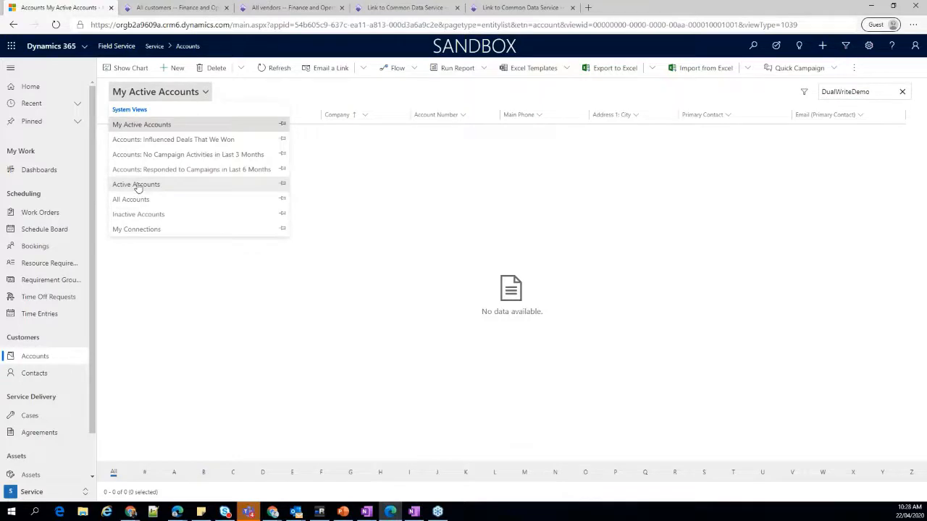
pyautogui.click(137, 186)
pyautogui.click(189, 95)
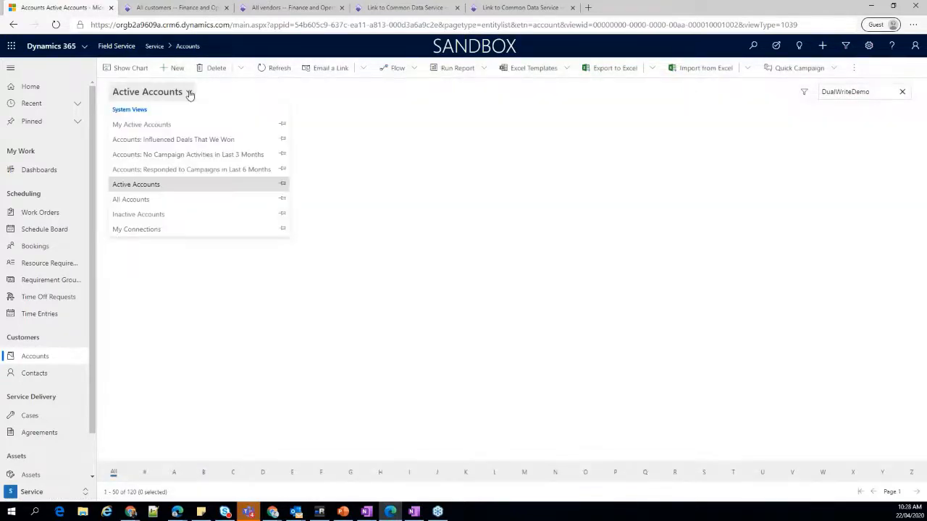
pyautogui.click(190, 94)
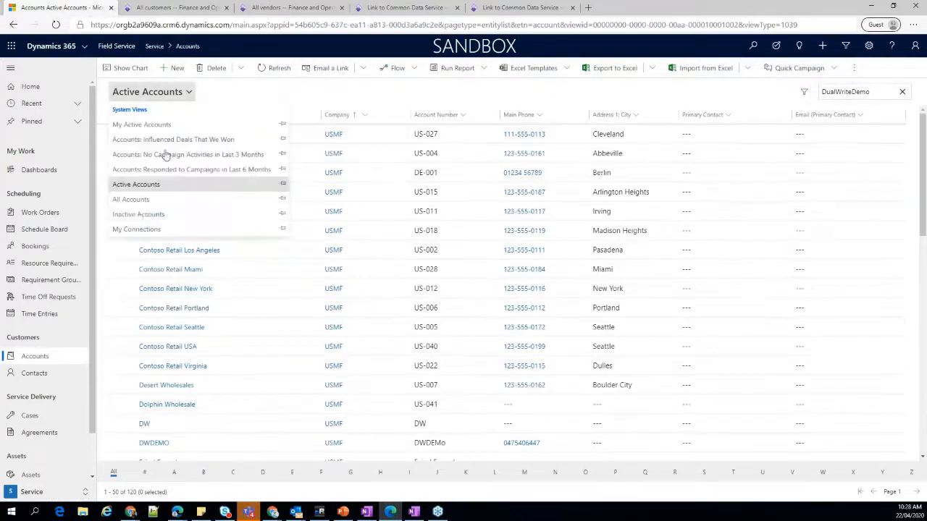
pyautogui.click(132, 200)
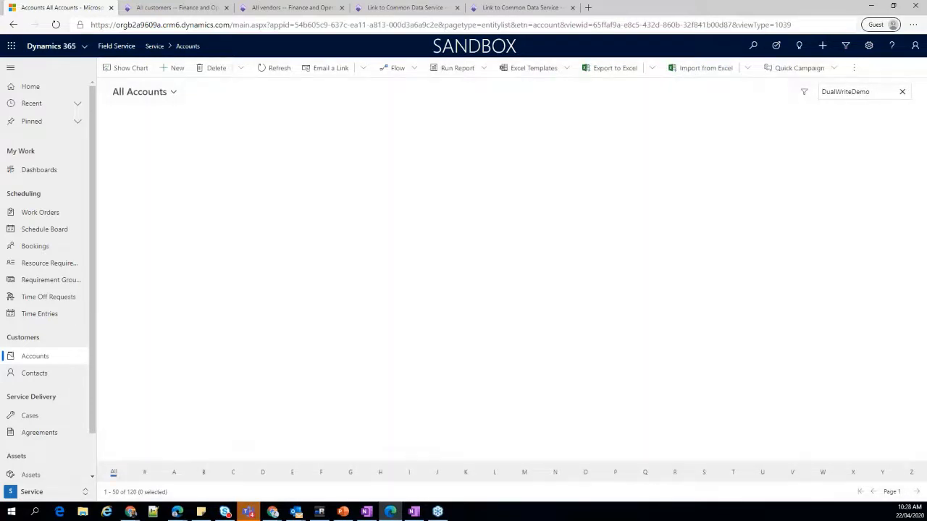
pyautogui.press('Return')
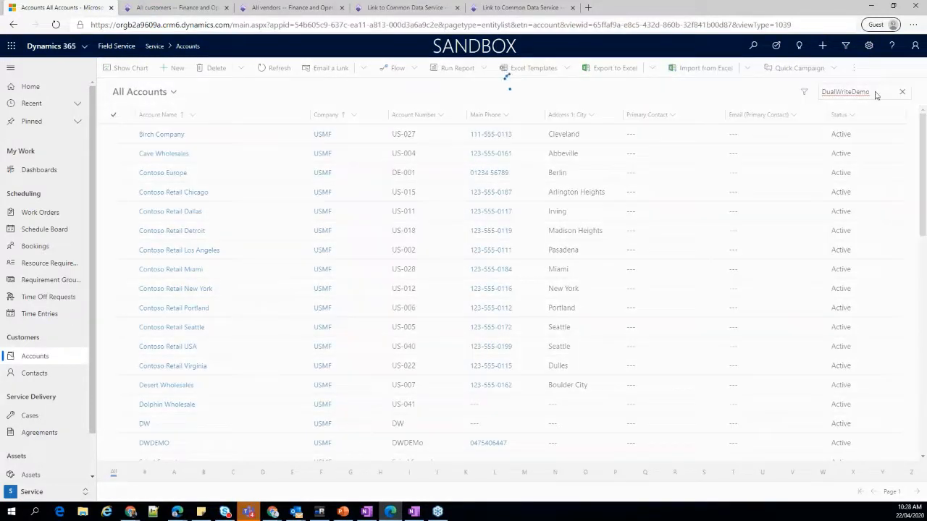
# Return to Finance and Operations, save the new DualWriteDemo customer and open its record.
pyautogui.click(175, 7)
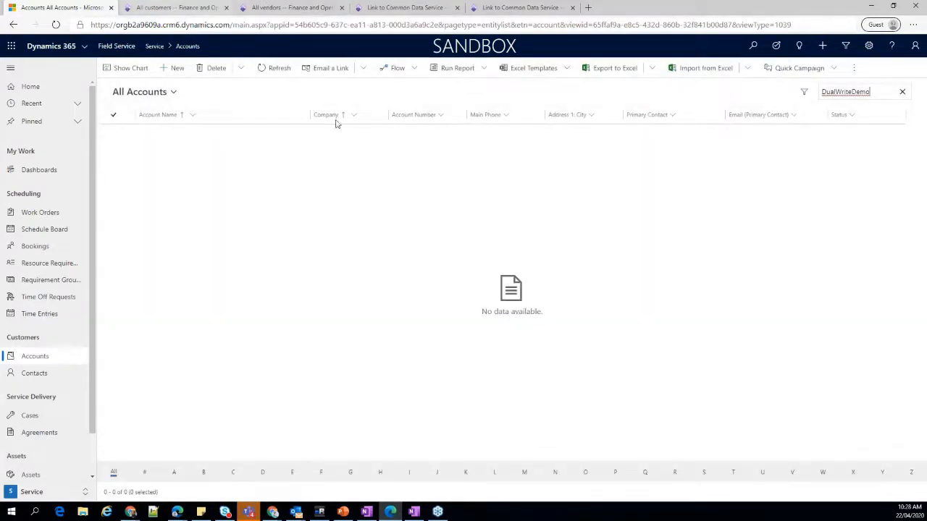
pyautogui.scroll(-2, 810, 427)
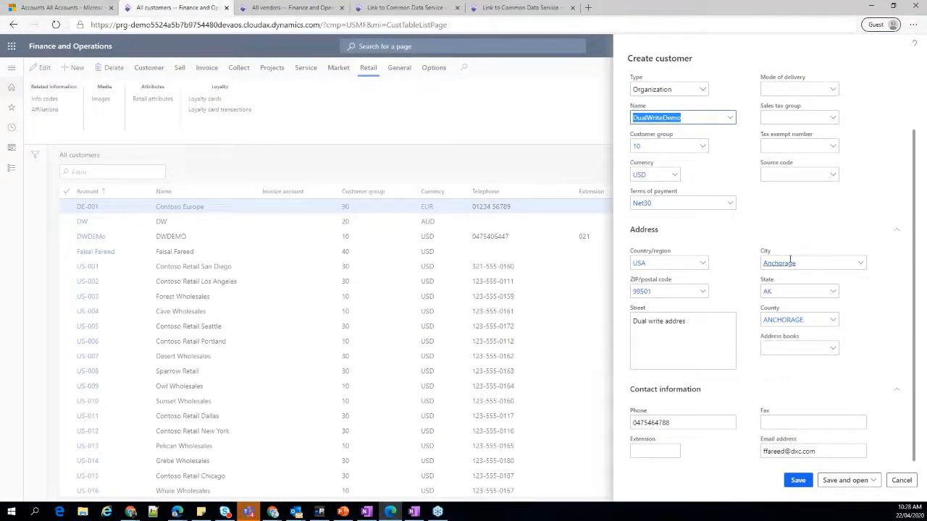
pyautogui.scroll(2, 789, 261)
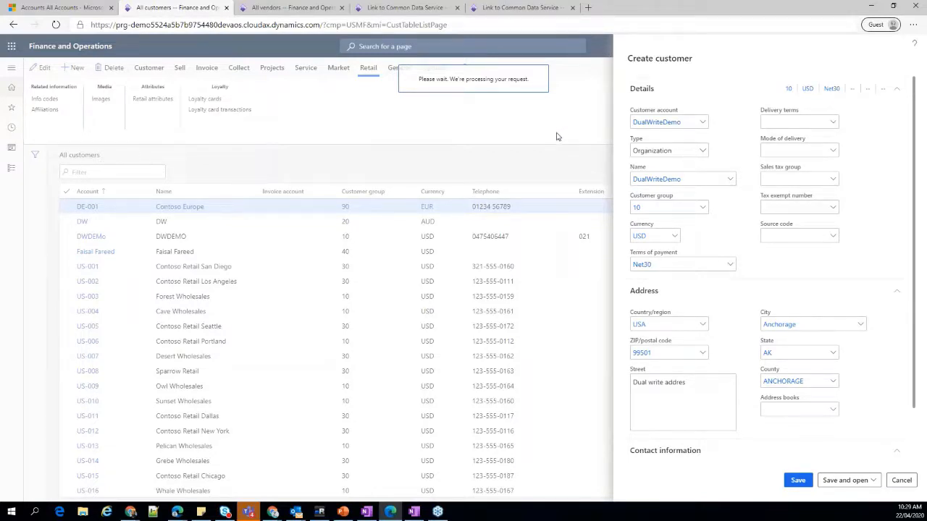
# Rerun the DualWriteDemo search in the Field Service accounts list, open the account and examine its summary and address fields.
pyautogui.click(67, 9)
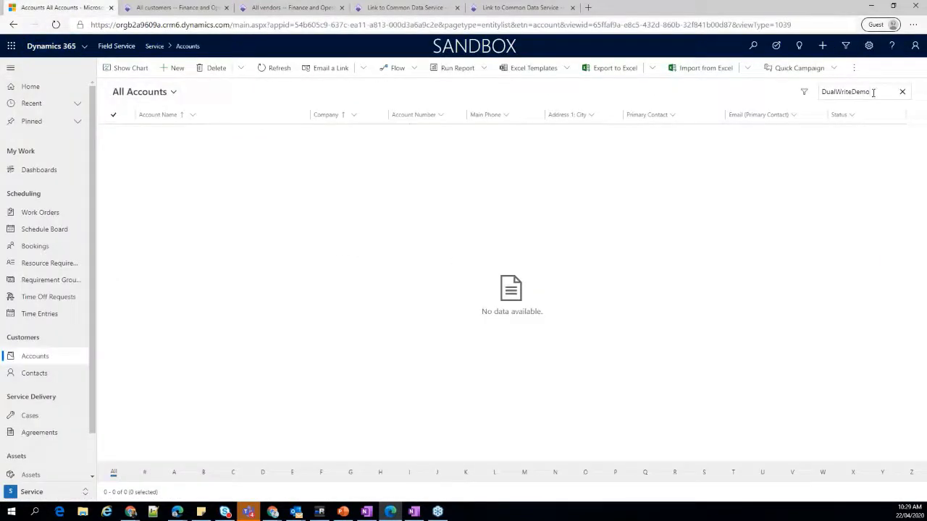
pyautogui.press('Return')
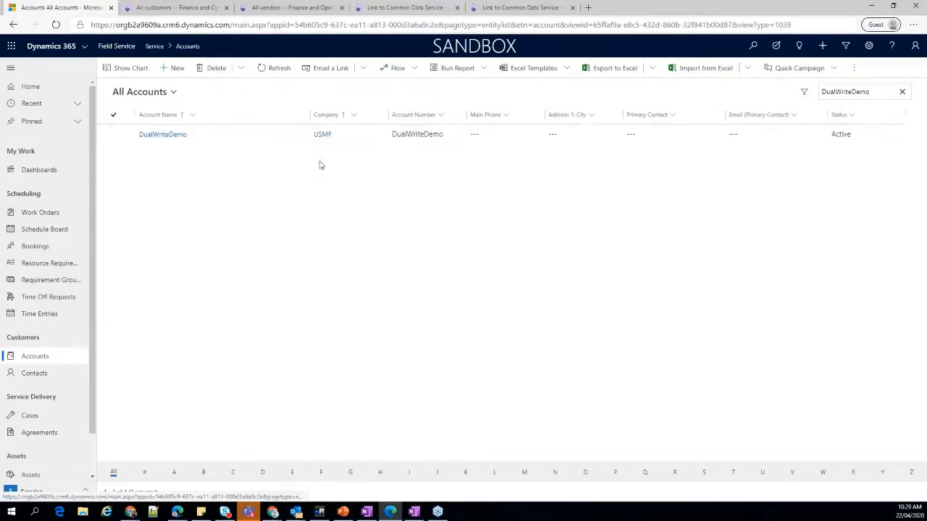
pyautogui.click(162, 134)
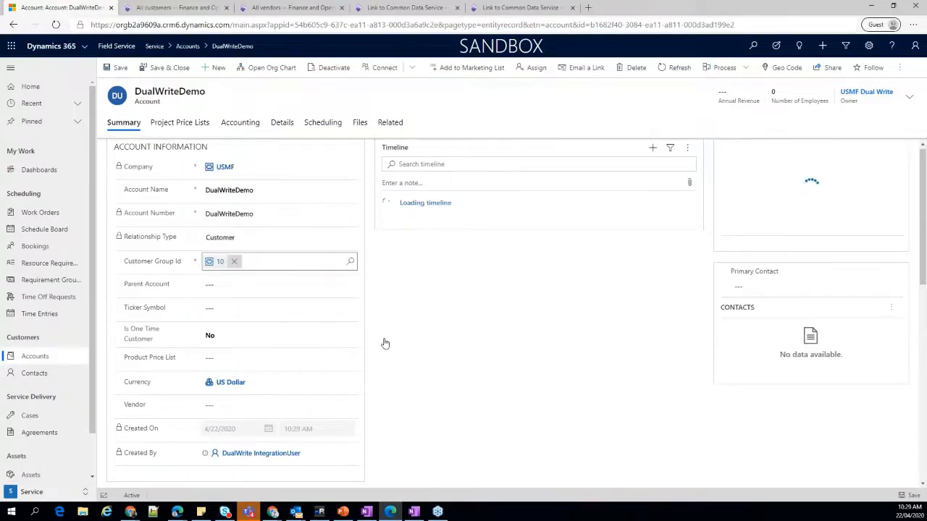
pyautogui.scroll(-5, 256, 336)
pyautogui.scroll(-3, 312, 333)
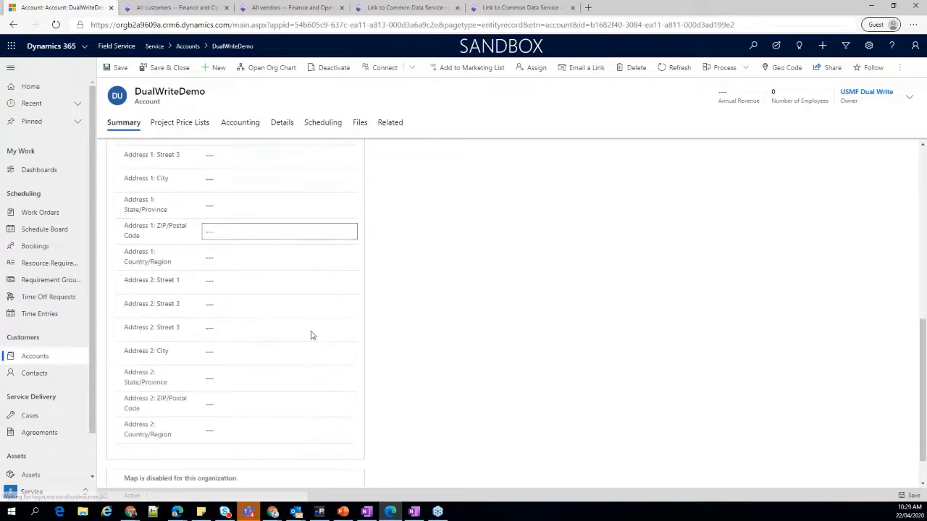
pyautogui.scroll(10, 425, 337)
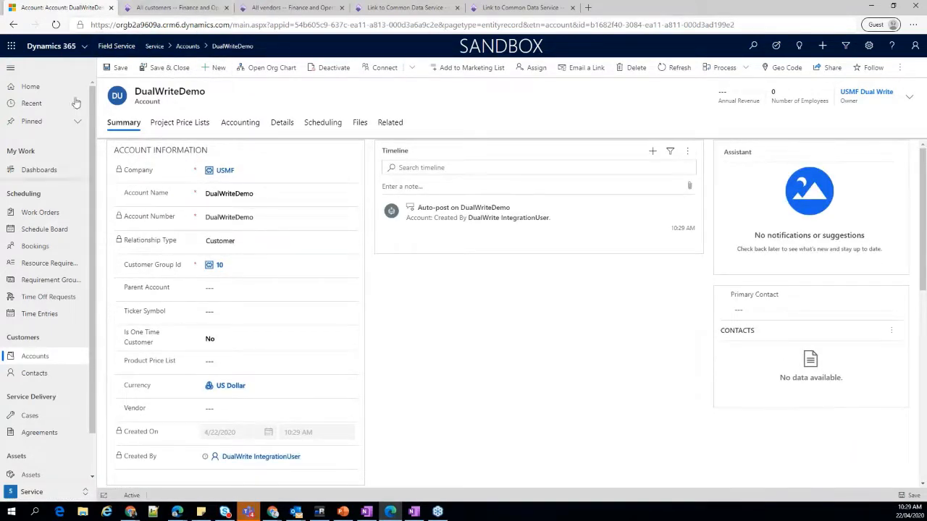
# Set the DualWriteDemo account's Customer Group Id to 100 and save the account.
pyautogui.click(235, 266)
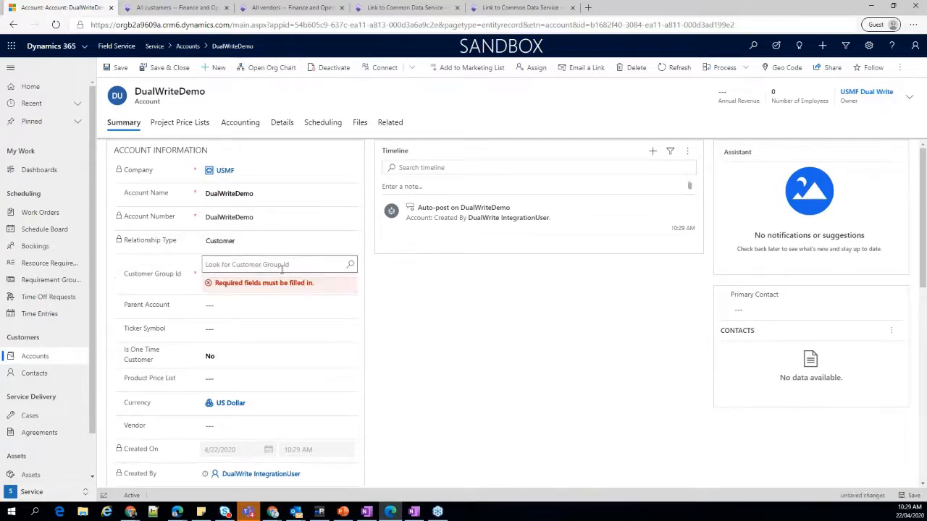
pyautogui.click(350, 267)
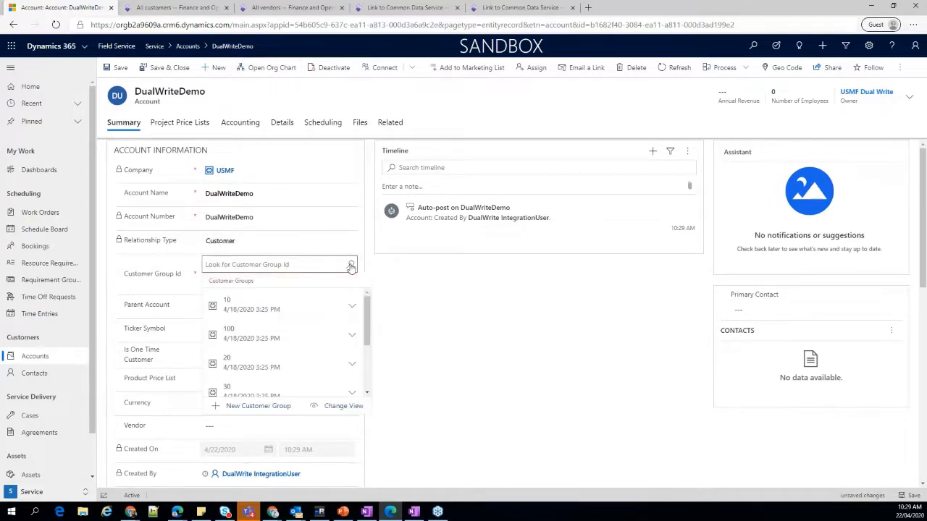
pyautogui.click(244, 339)
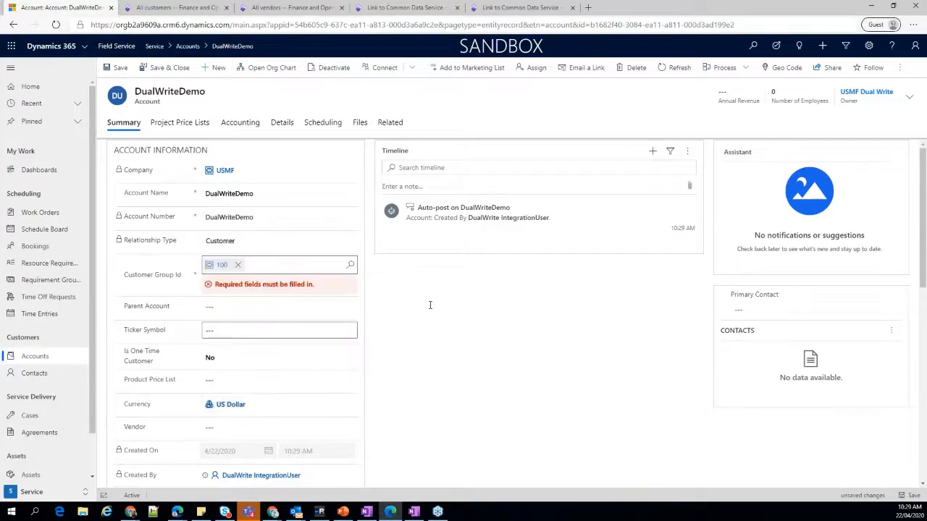
pyautogui.click(121, 70)
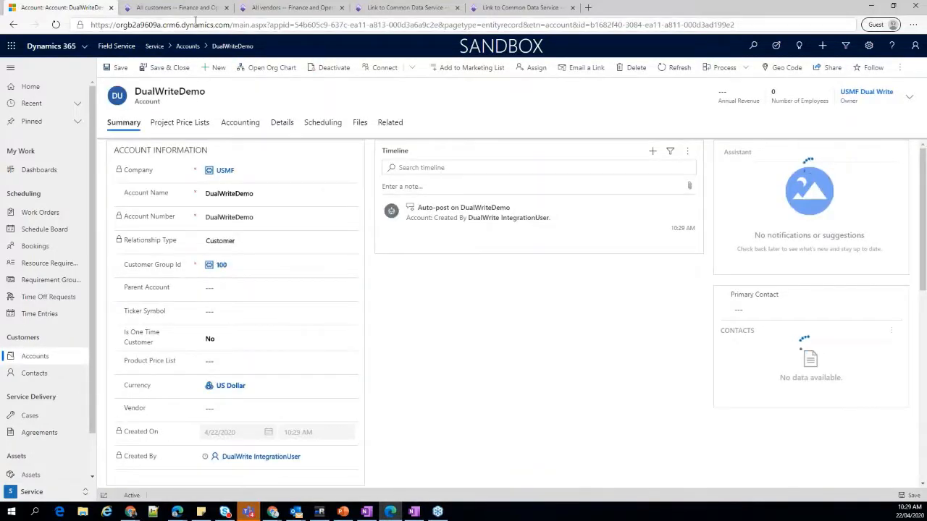
# Refresh the customer in Finance and Operations to check its customer group, and inspect the address fields on the Field Service account.
pyautogui.click(178, 7)
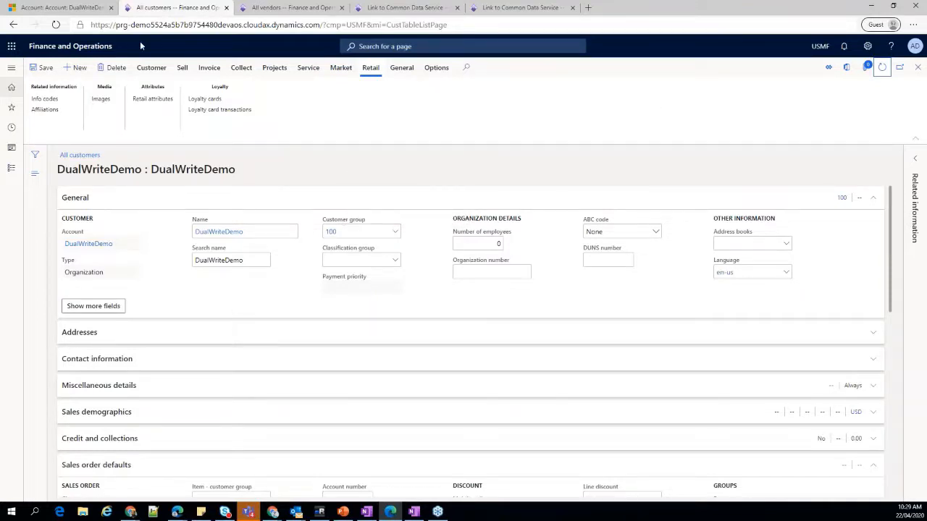
pyautogui.click(64, 7)
pyautogui.scroll(-4, 240, 280)
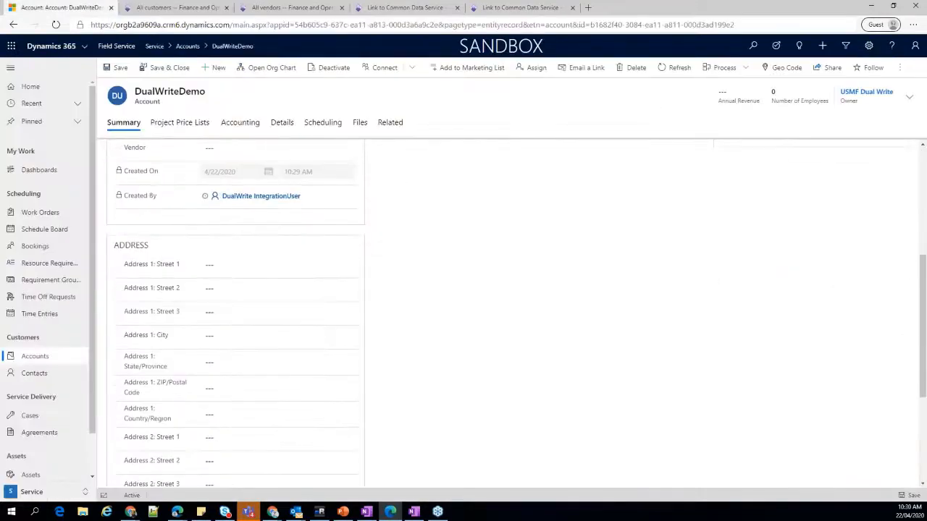
pyautogui.scroll(-3, 266, 174)
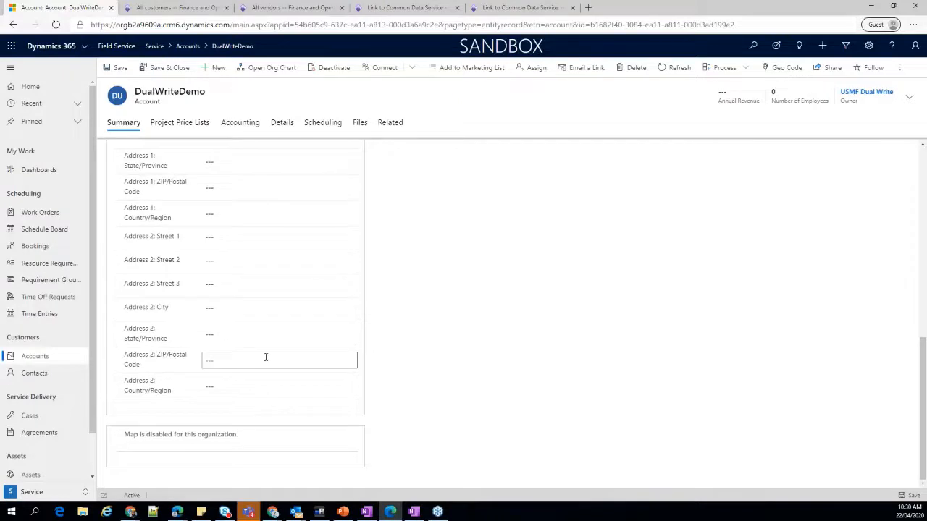
pyautogui.scroll(3, 265, 357)
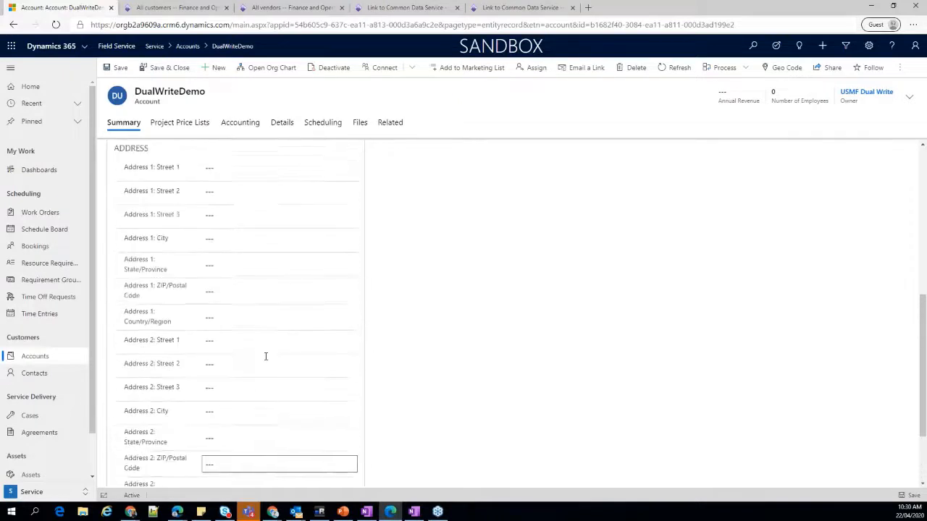
# Change the purpose of the DualWriteDemo customer's address to Invoice in Finance and Operations and save the customer.
pyautogui.click(173, 9)
pyautogui.click(89, 332)
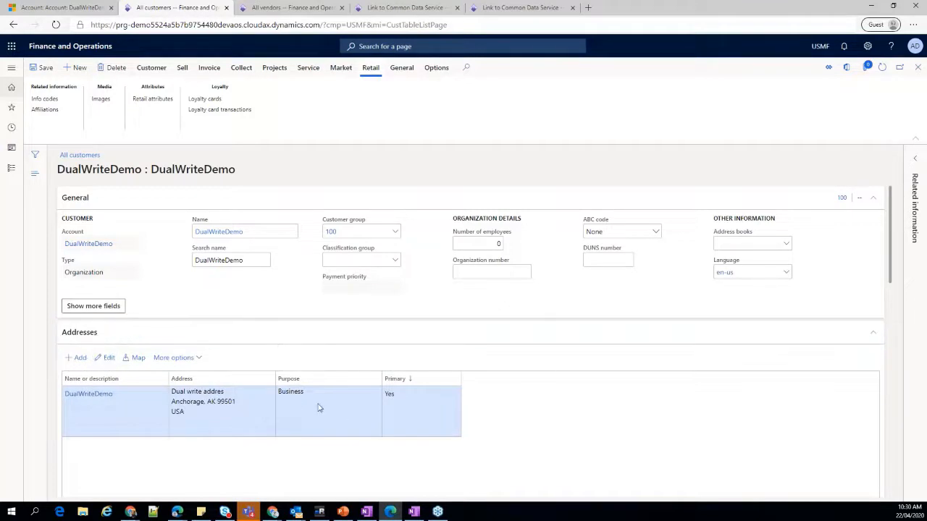
pyautogui.doubleClick(318, 408)
pyautogui.click(854, 148)
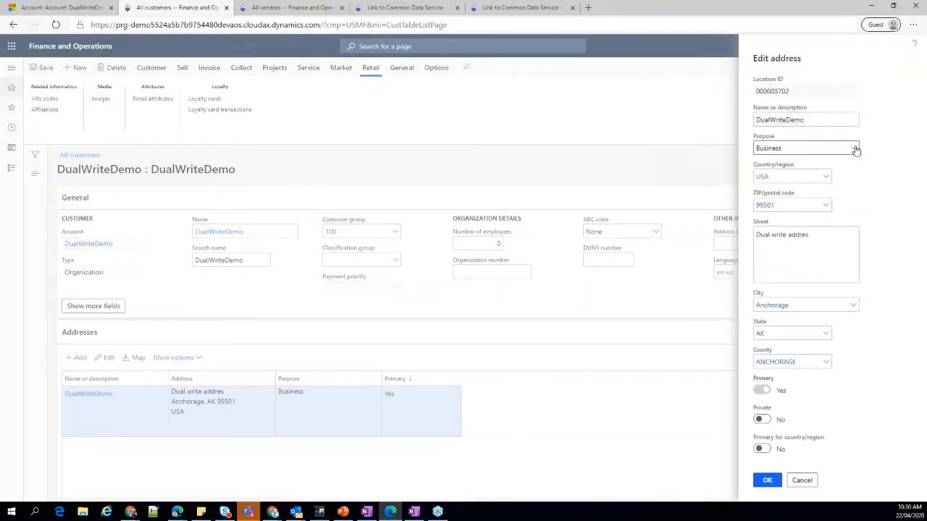
pyautogui.click(660, 267)
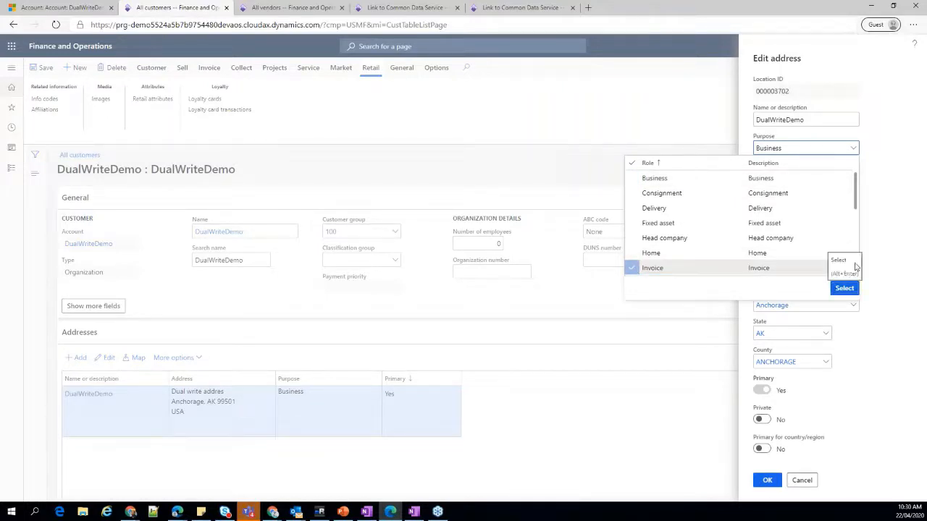
pyautogui.click(842, 288)
pyautogui.click(768, 480)
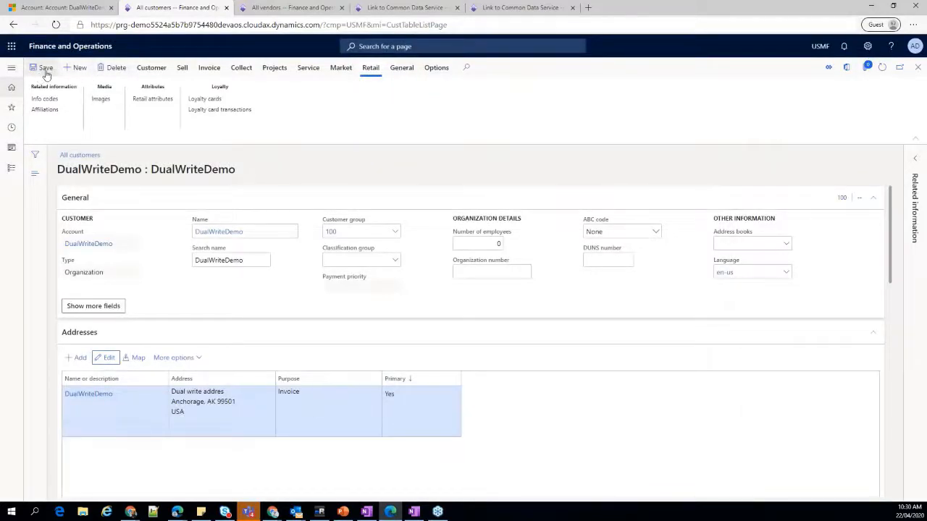
pyautogui.click(45, 68)
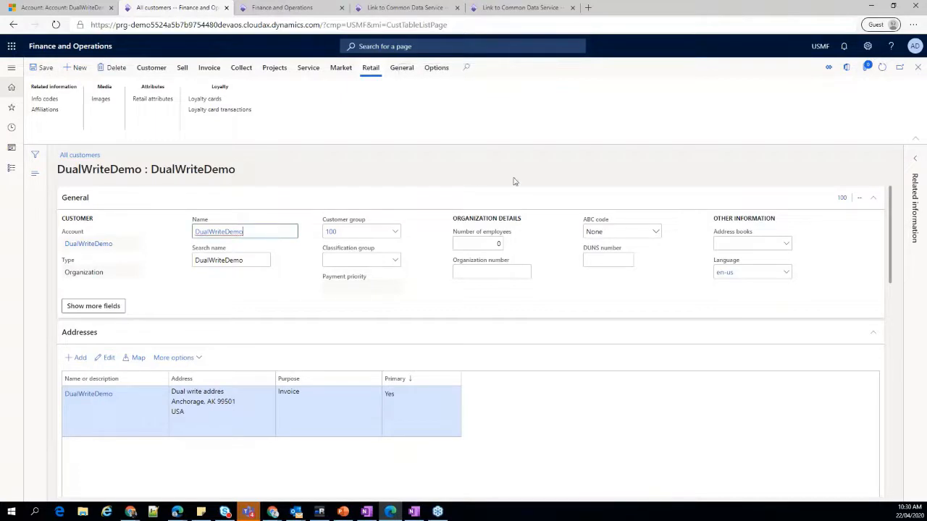
# Refresh the DualWriteDemo account in Field Service and examine its Address 1 fields.
pyautogui.click(66, 7)
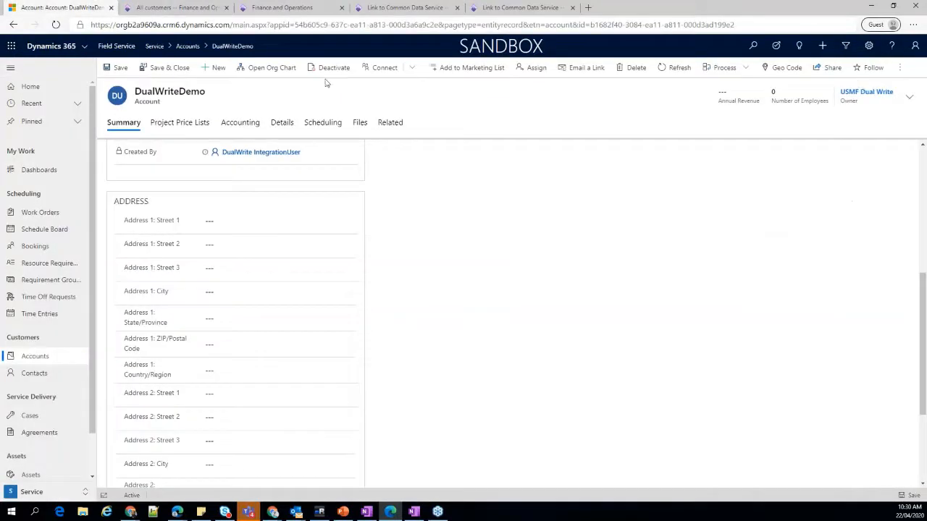
pyautogui.click(673, 69)
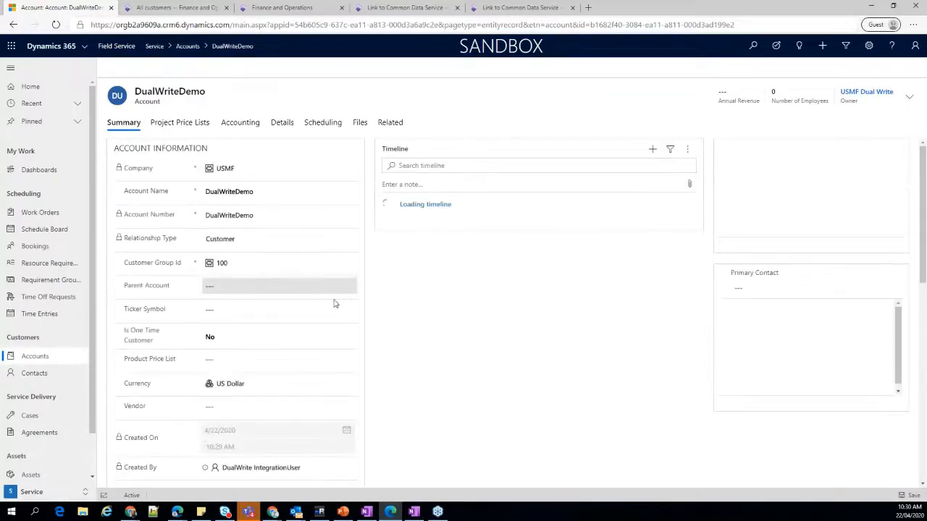
pyautogui.scroll(-10, 363, 329)
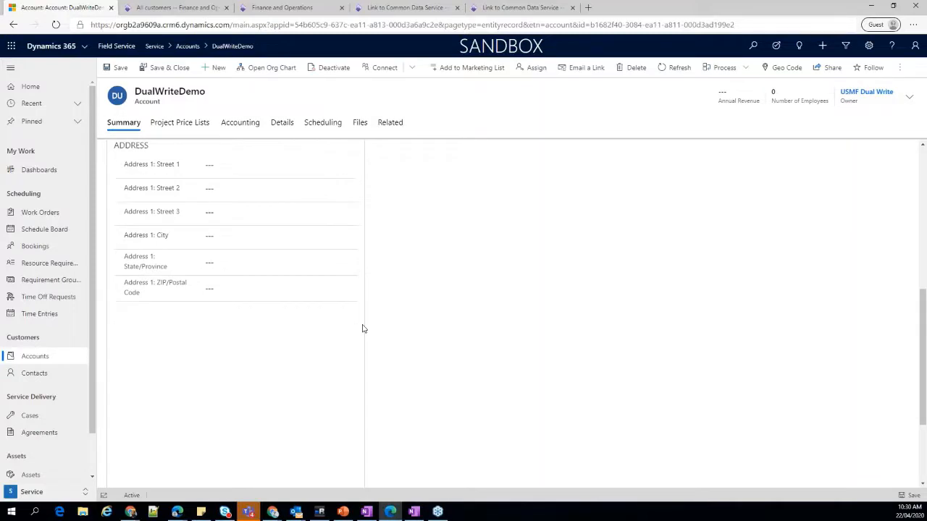
# Check the DualWriteDemo account's Address 2 fields and start a new account with USMF as its company.
pyautogui.scroll(-4, 267, 291)
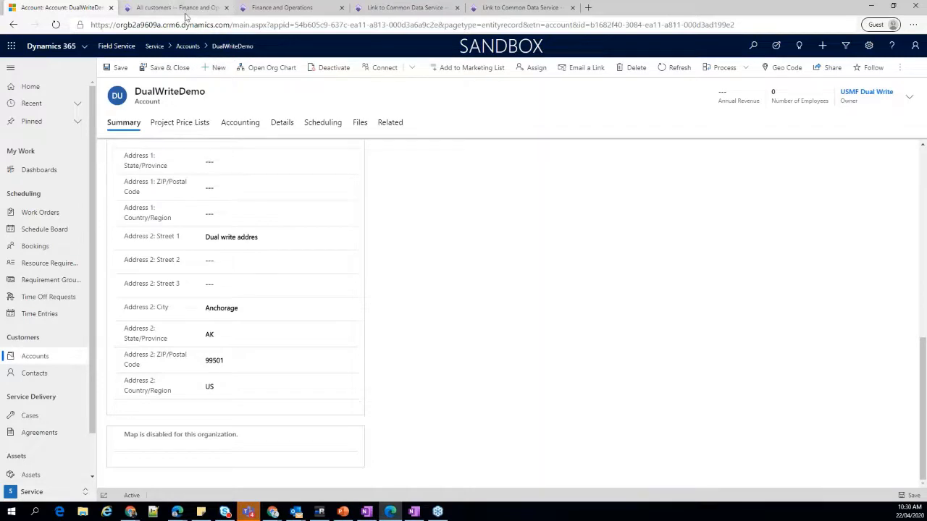
pyautogui.scroll(10, 275, 217)
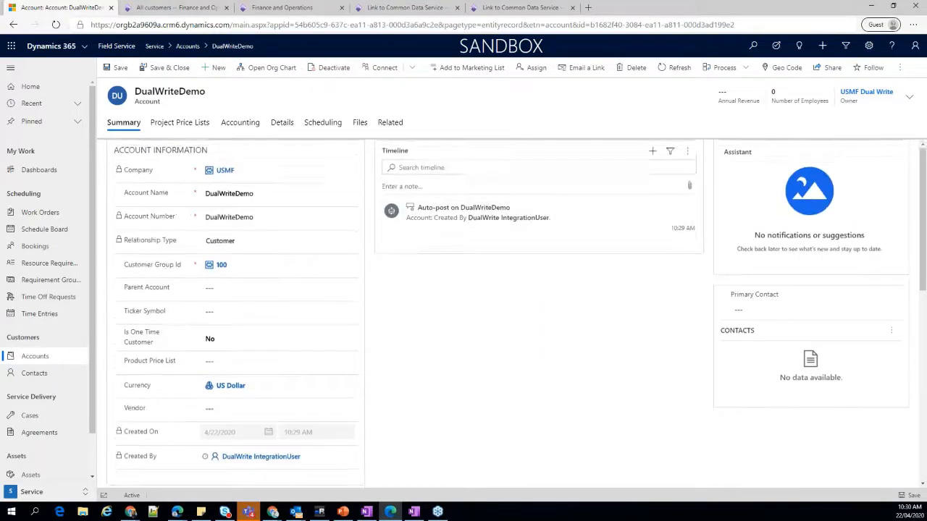
pyautogui.click(214, 68)
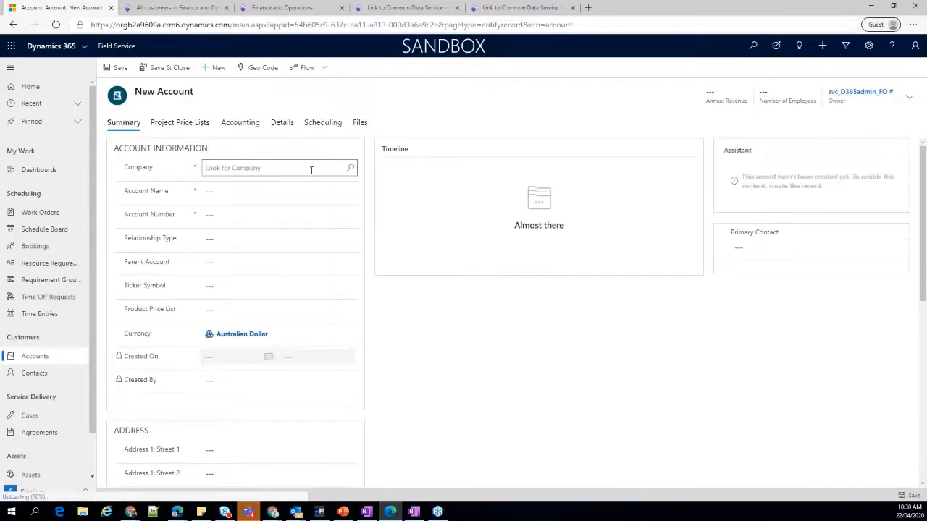
pyautogui.click(350, 168)
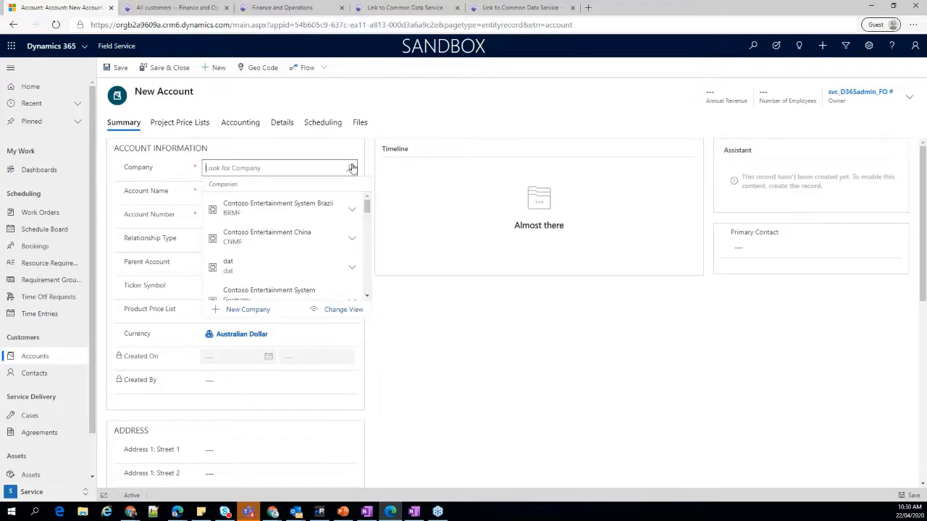
pyautogui.write('USMF')
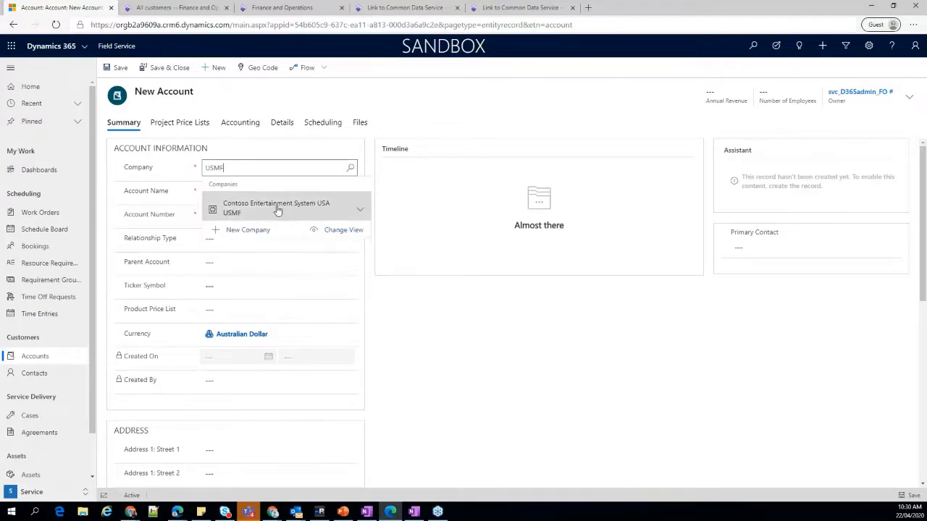
pyautogui.click(279, 207)
# Enter DualWriteCE as both the account name and the account number of the new account.
pyautogui.click(234, 191)
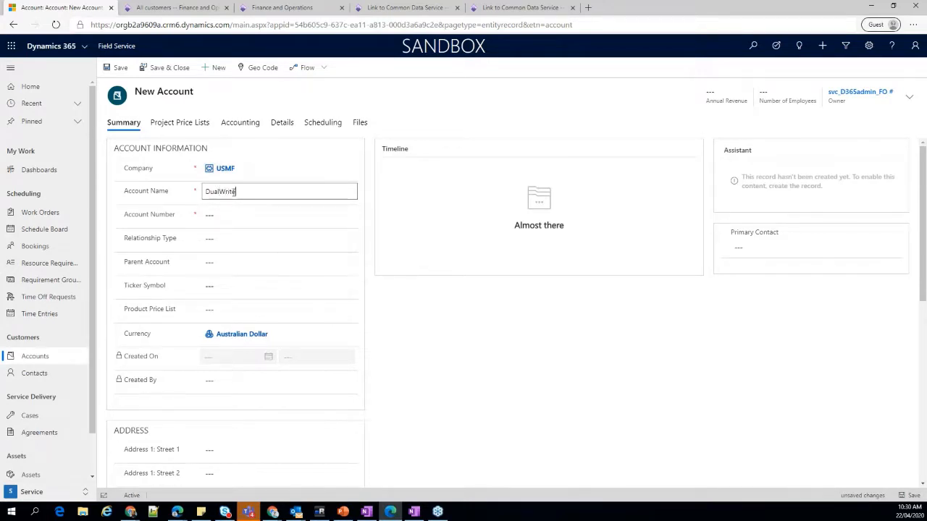
pyautogui.press('Tab')
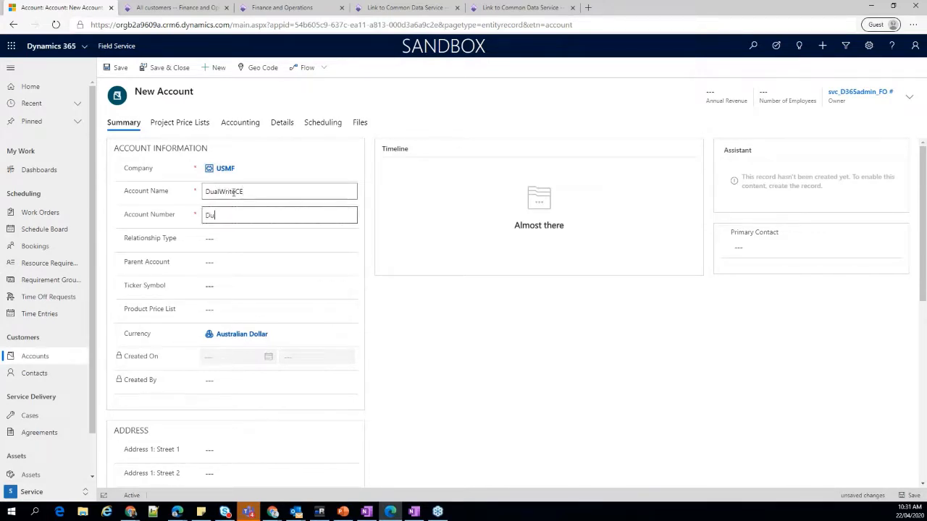
pyautogui.write('DualWriet')
pyautogui.press('BackSpace')
pyautogui.press('Tab')
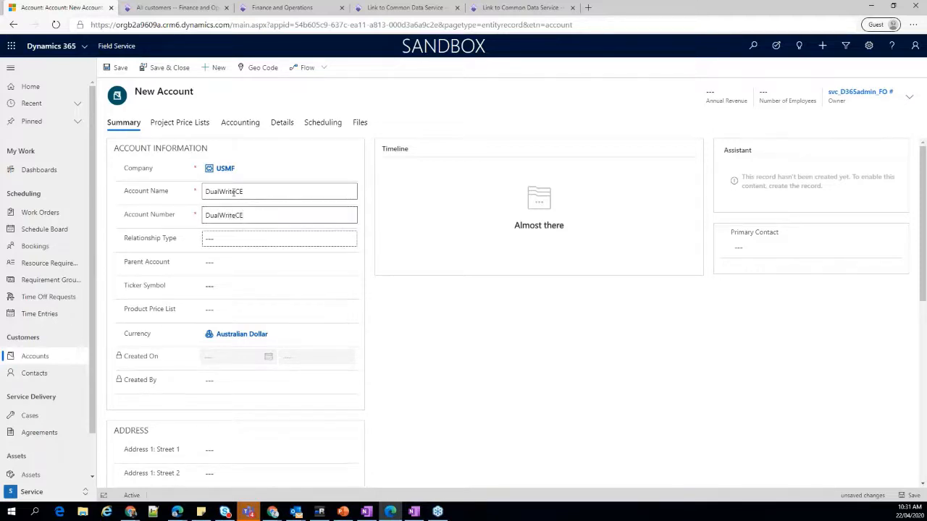
# Set the new account's relationship type to Customer and its Customer Group Id to 20.
pyautogui.click(352, 241)
pyautogui.click(239, 302)
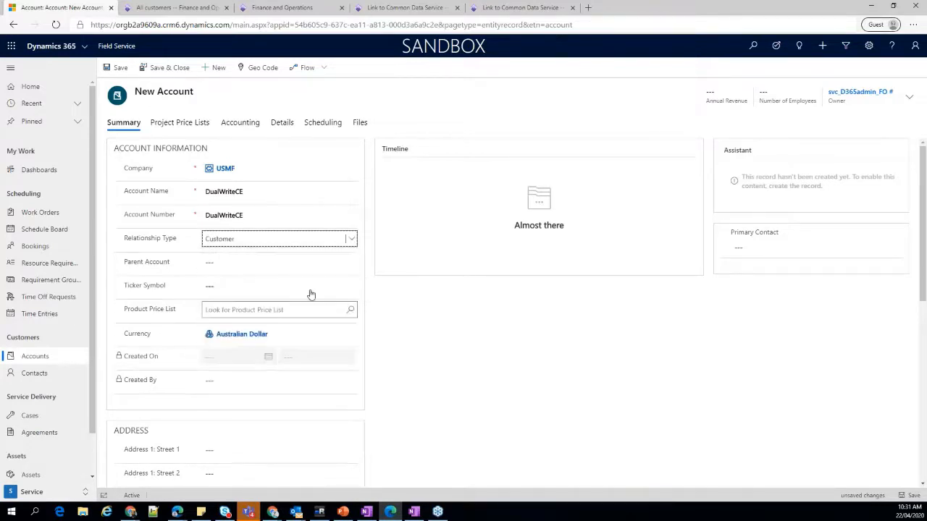
pyautogui.click(331, 265)
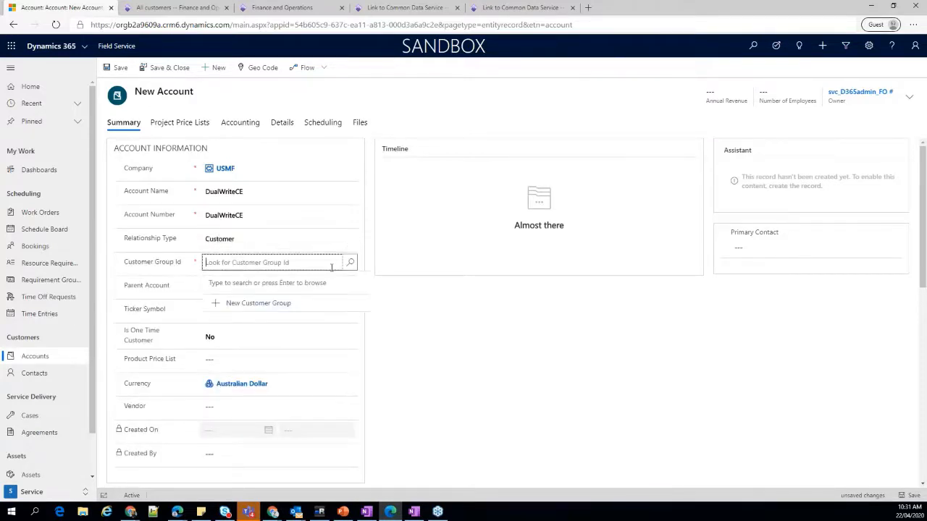
pyautogui.click(350, 262)
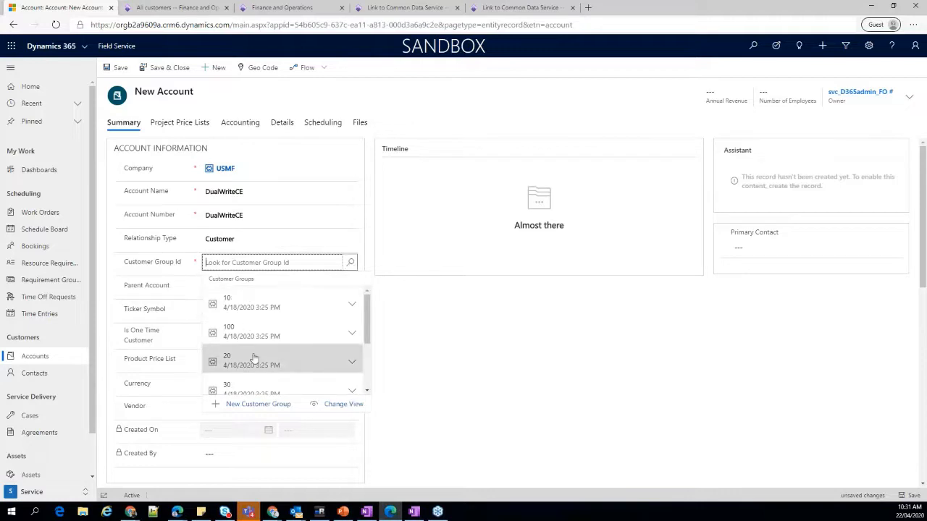
pyautogui.click(254, 358)
pyautogui.scroll(-5, 249, 354)
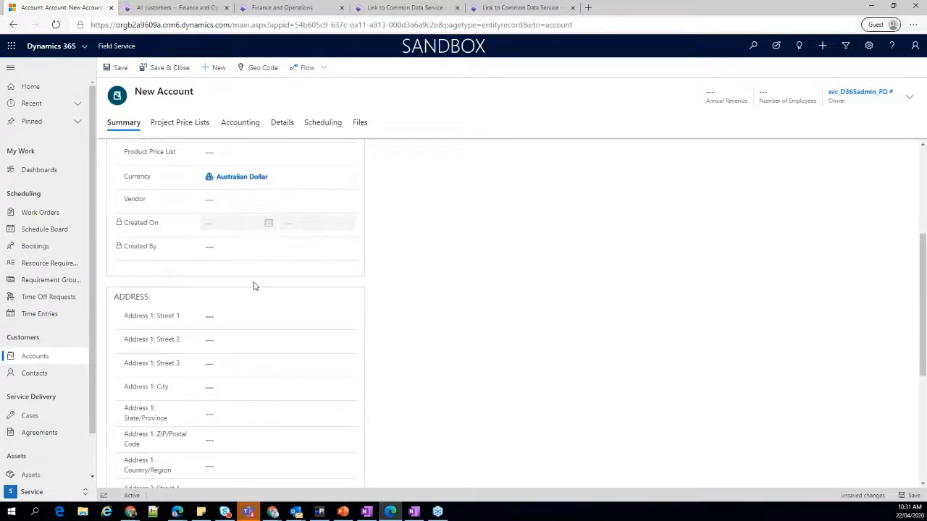
pyautogui.scroll(-4, 279, 310)
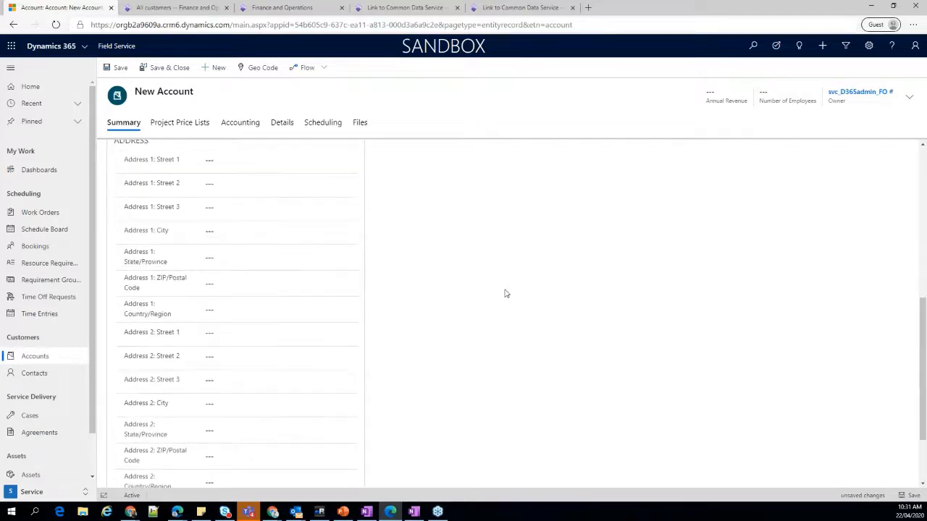
pyautogui.scroll(9, 505, 294)
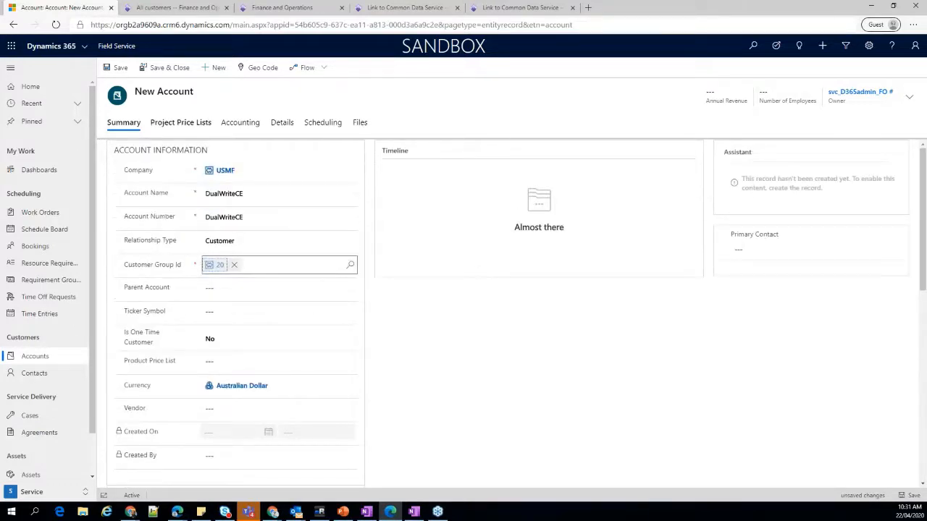
# Copy the new account's name and filter the All customers list in Finance and Operations by the name DualWriteCE.
pyautogui.click(265, 193)
pyautogui.doubleClick(265, 192)
pyautogui.hotkey('ctrl', 'c')
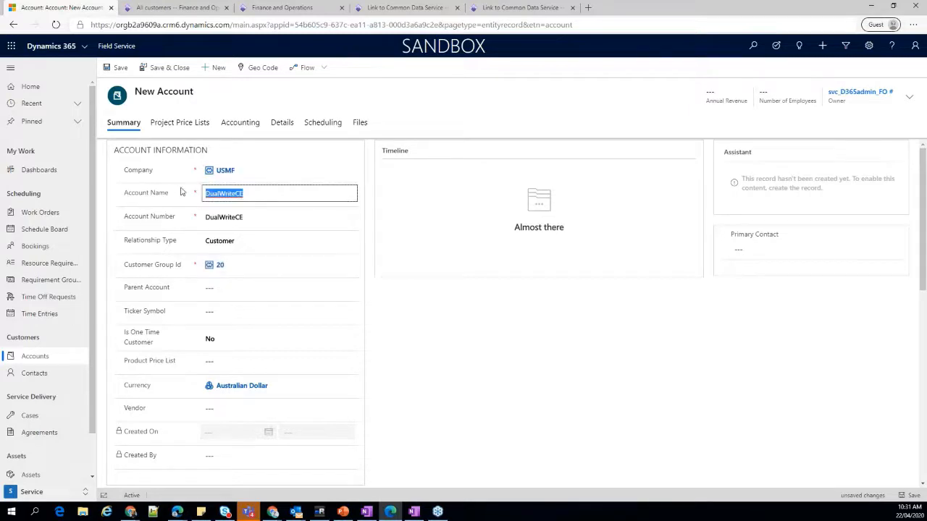
pyautogui.click(164, 7)
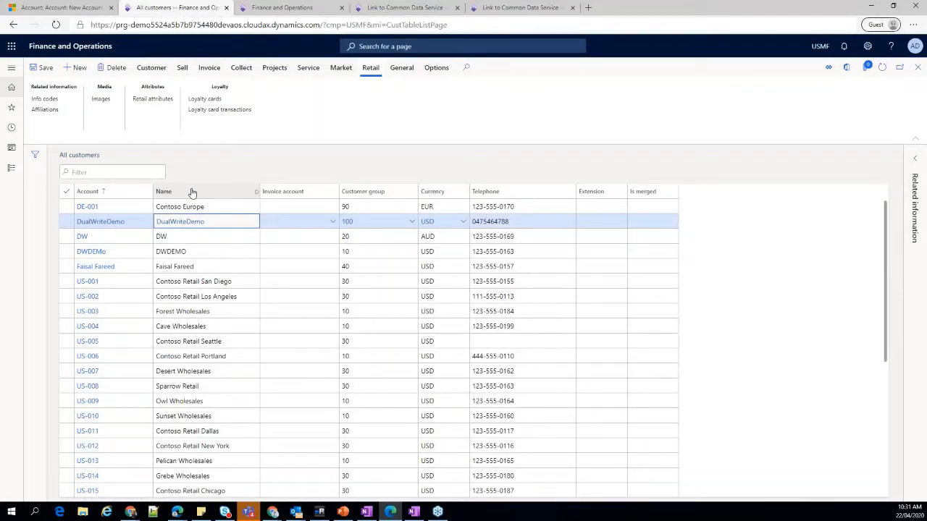
pyautogui.click(192, 192)
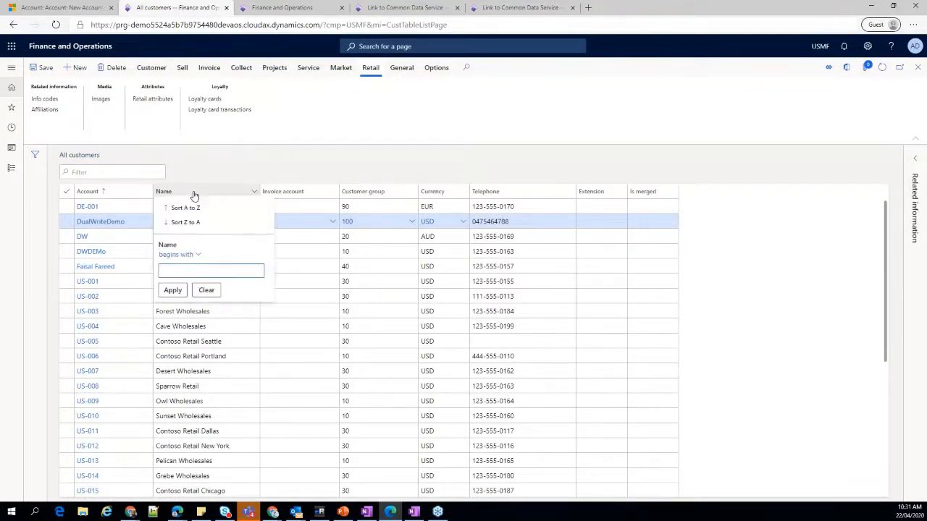
pyautogui.hotkey('ctrl', 'v')
pyautogui.press('Return')
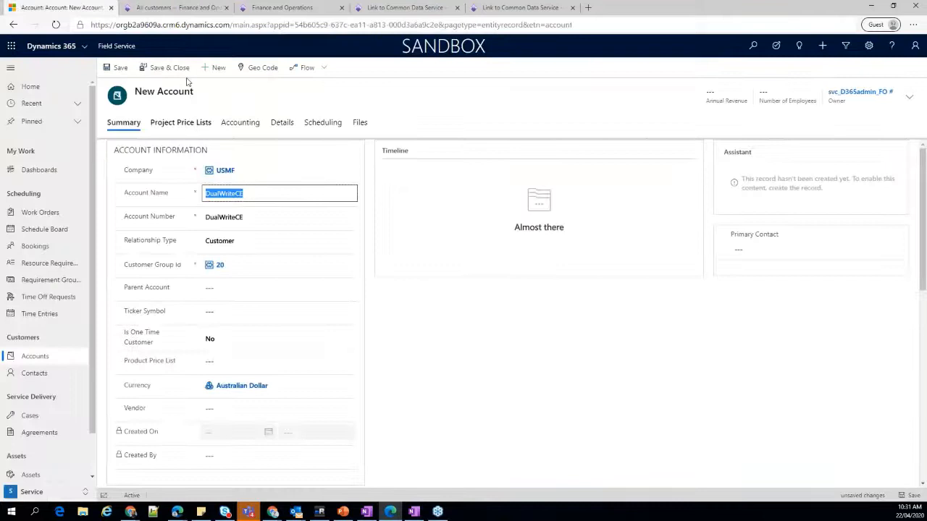
# Save the new account in Field Service and open the DualWriteCE customer from the refreshed Finance and Operations customer list.
pyautogui.click(118, 66)
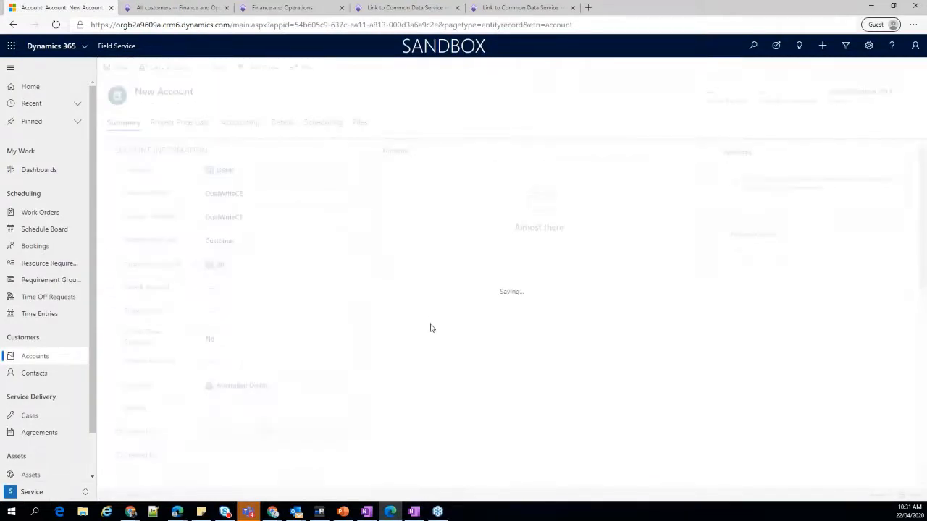
pyautogui.click(185, 6)
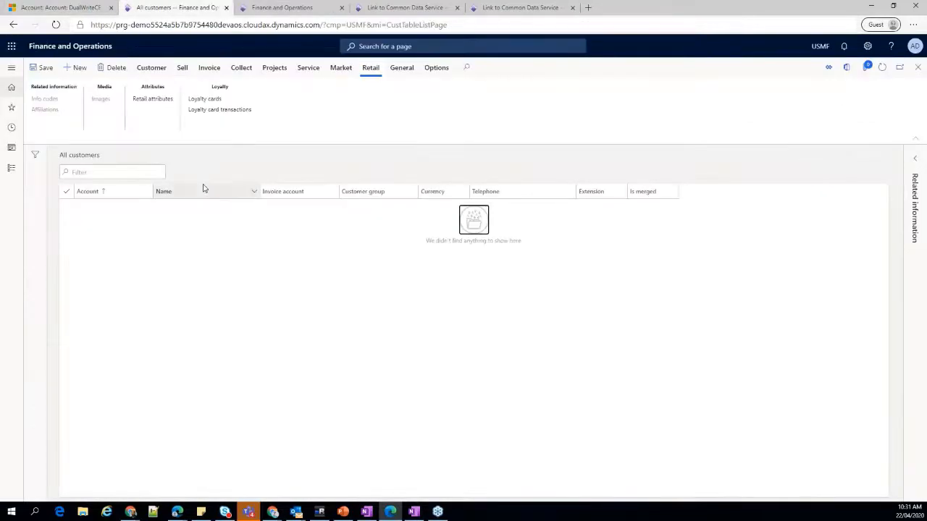
pyautogui.click(883, 68)
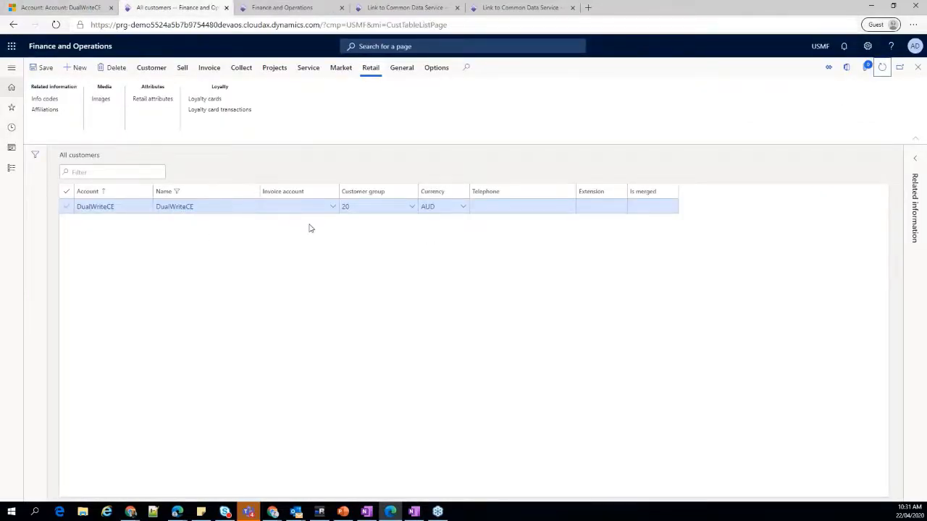
pyautogui.click(97, 208)
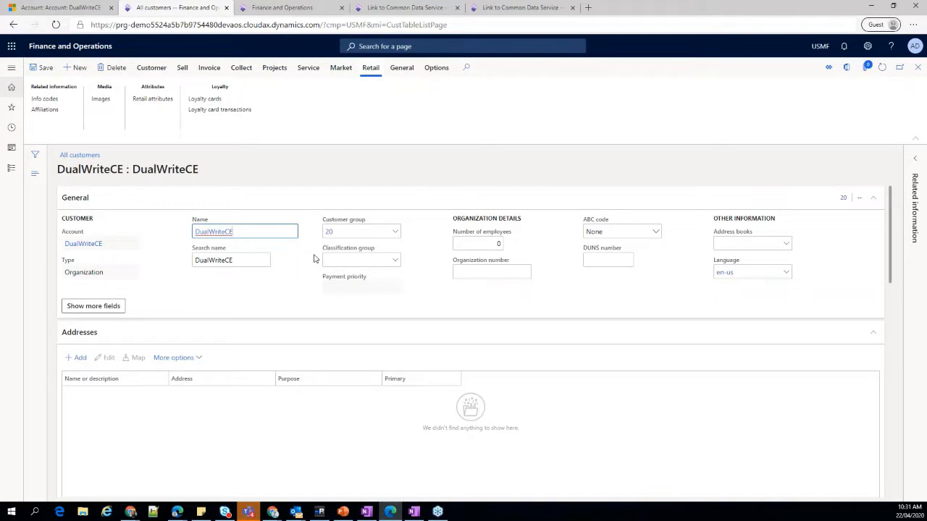
# Search the Dual-write entity maps for "custom" and open the Customers V3 (accounts) map.
pyautogui.click(520, 7)
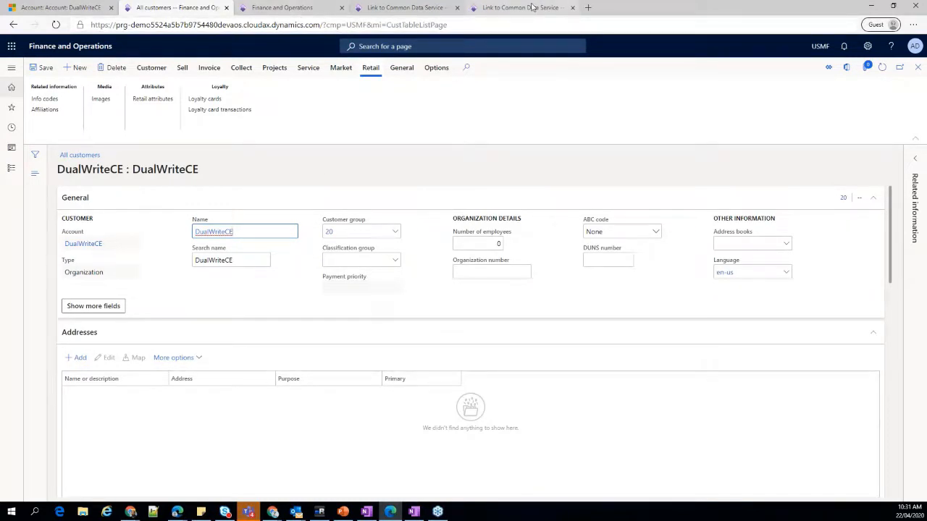
pyautogui.click(405, 9)
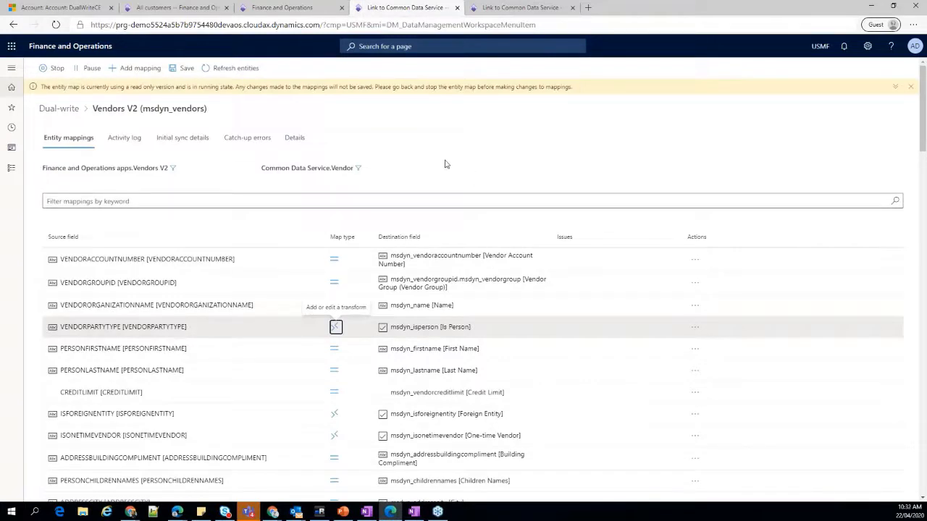
pyautogui.click(59, 107)
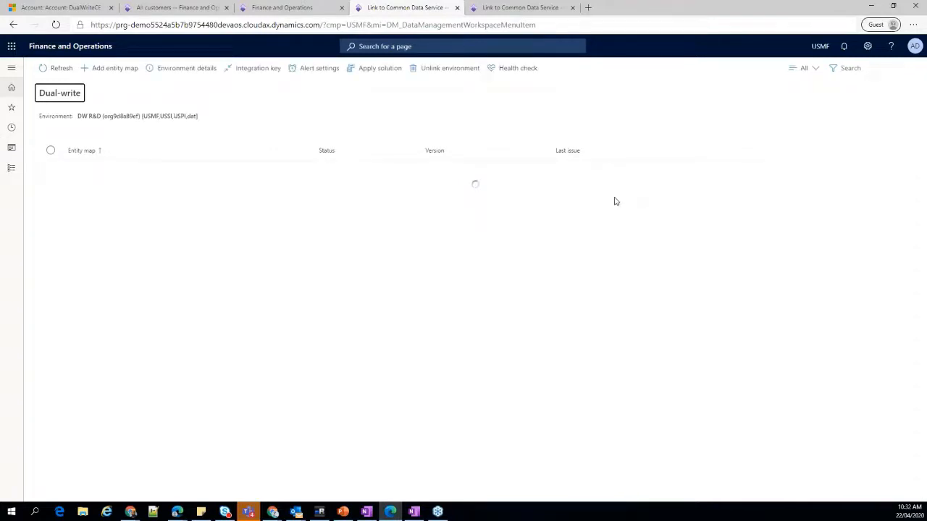
pyautogui.click(849, 69)
pyautogui.write('custom')
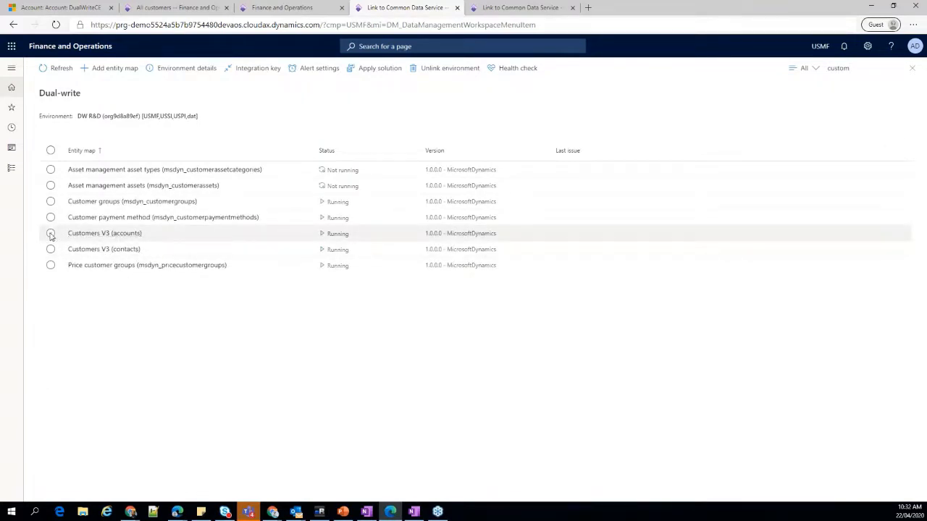
pyautogui.click(85, 235)
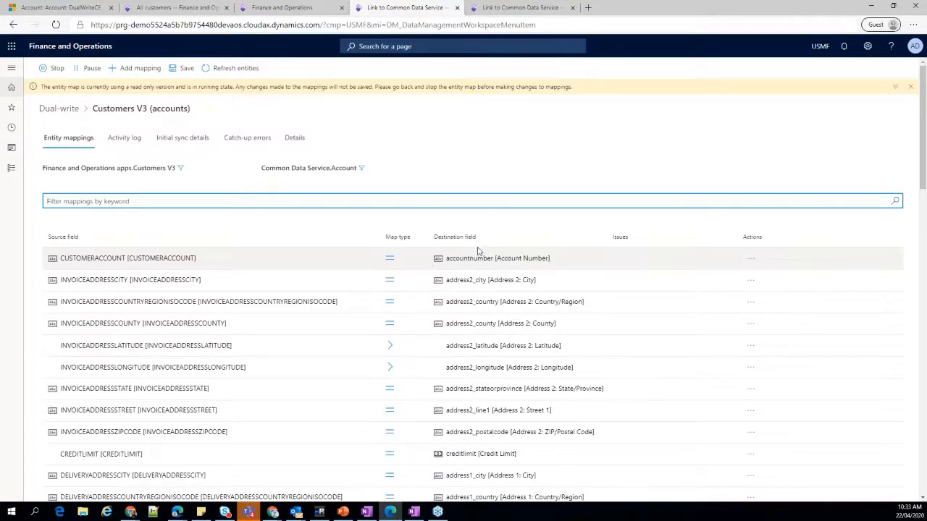
# Set the CUSTOMERACCOUNT mapping's sync direction to Finance and Operations apps to Common Data Service and save it.
pyautogui.click(390, 262)
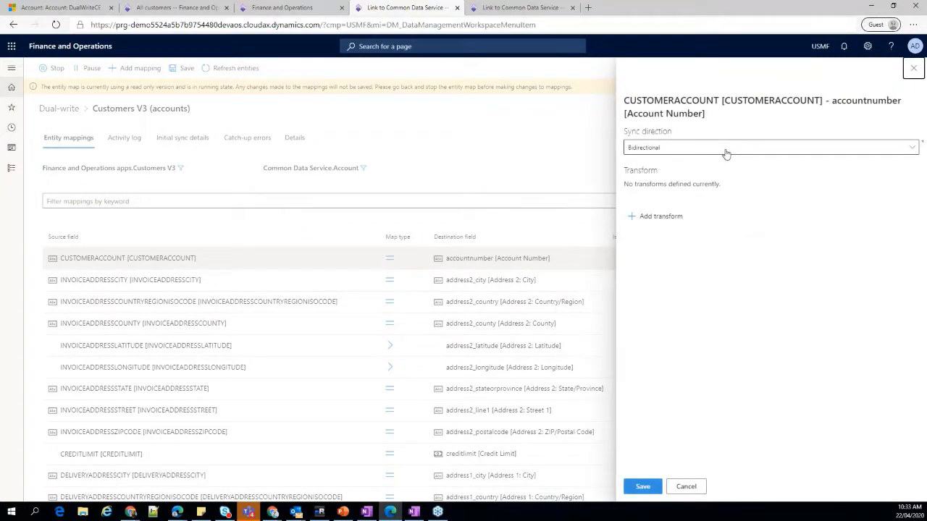
pyautogui.click(726, 148)
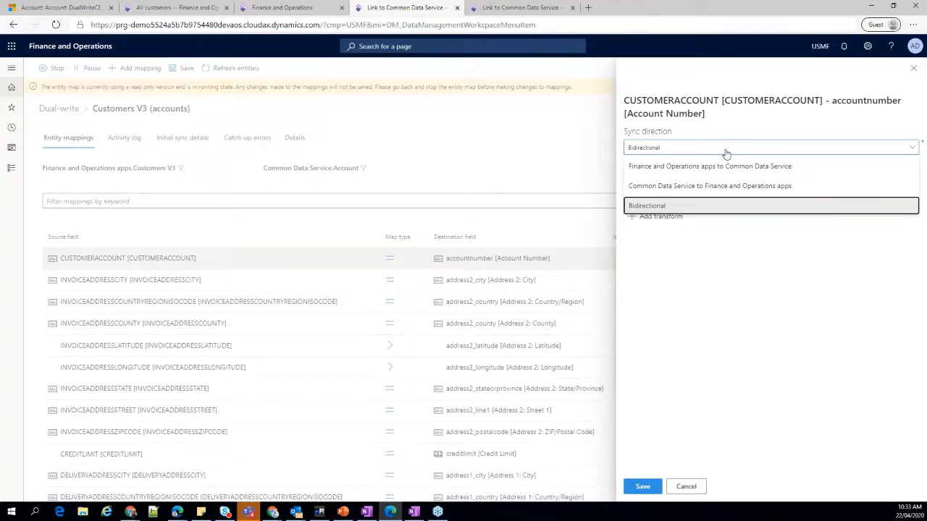
pyautogui.click(652, 168)
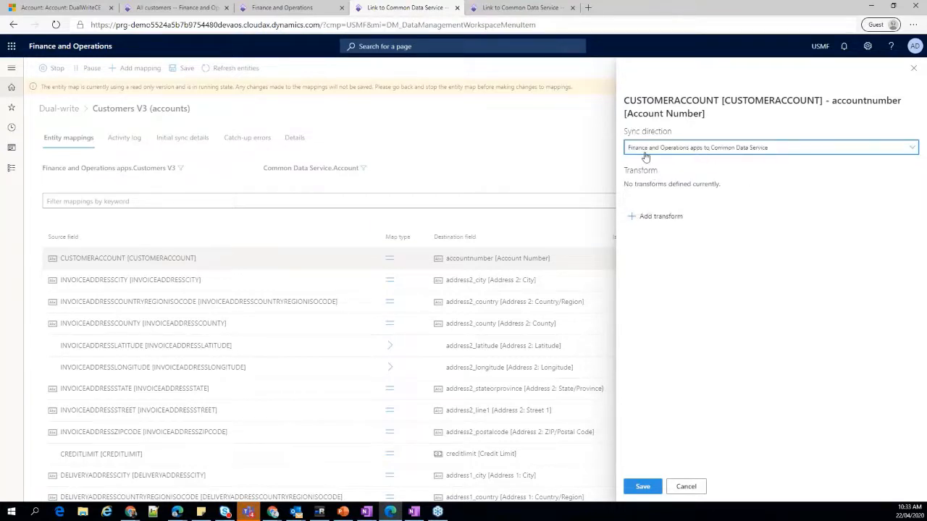
pyautogui.click(648, 488)
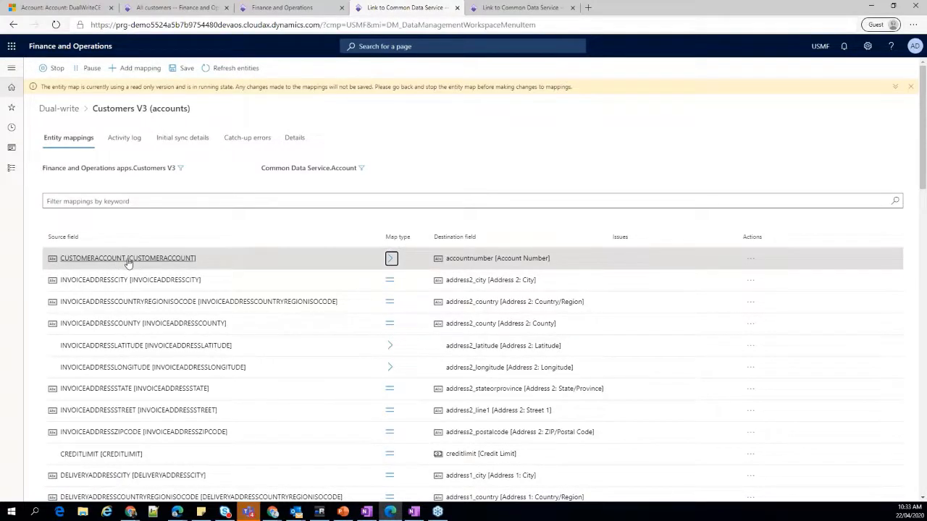
# Change the CUSTOMERACCOUNT mapping's sync direction to Common Data Service to Finance and Operations apps and save it.
pyautogui.click(391, 258)
pyautogui.click(734, 147)
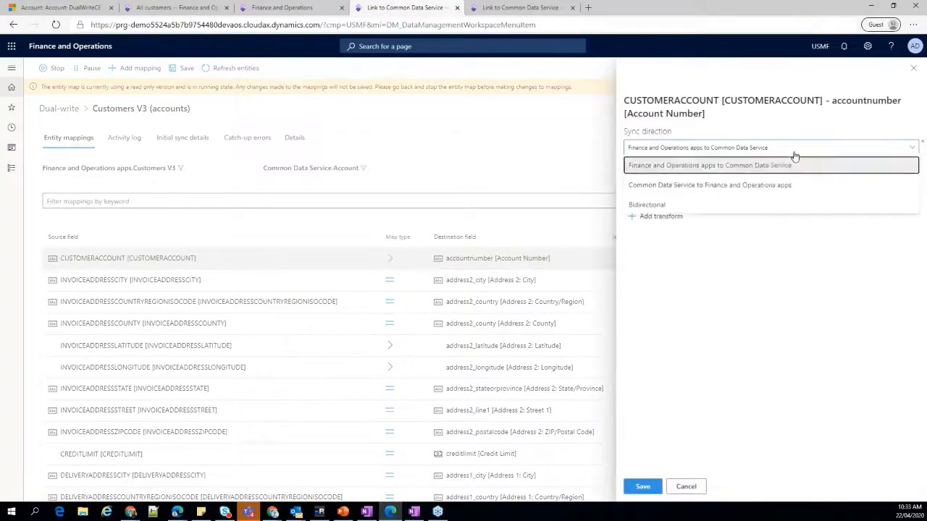
pyautogui.click(679, 187)
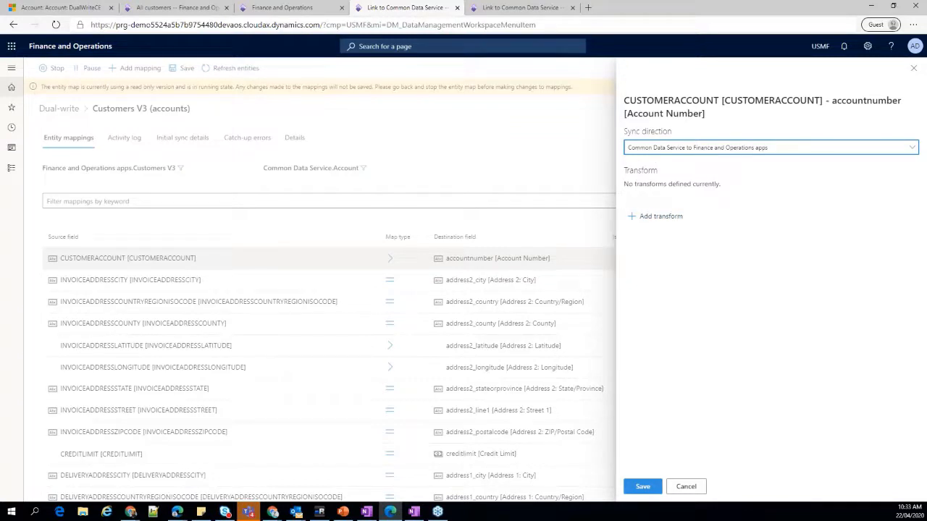
pyautogui.click(637, 489)
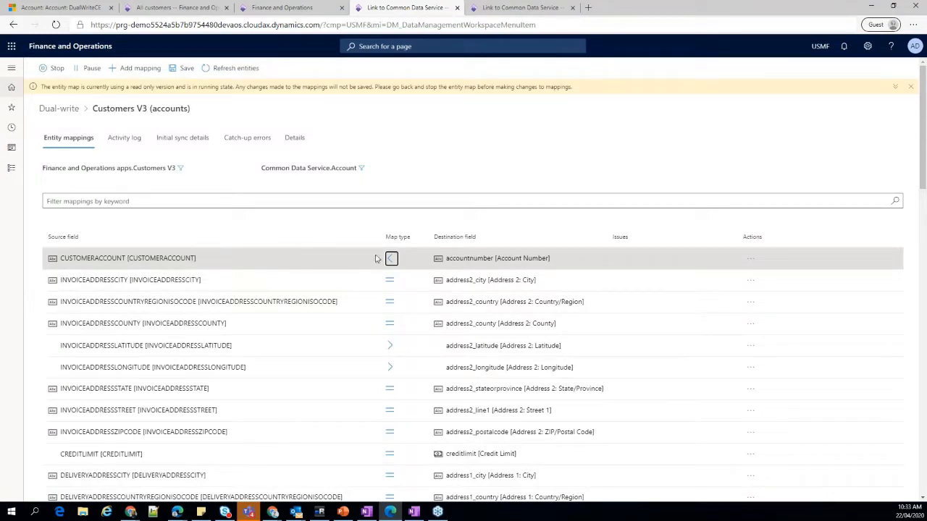
# Set the CUSTOMERACCOUNT mapping's sync direction to Bidirectional and save it.
pyautogui.click(676, 148)
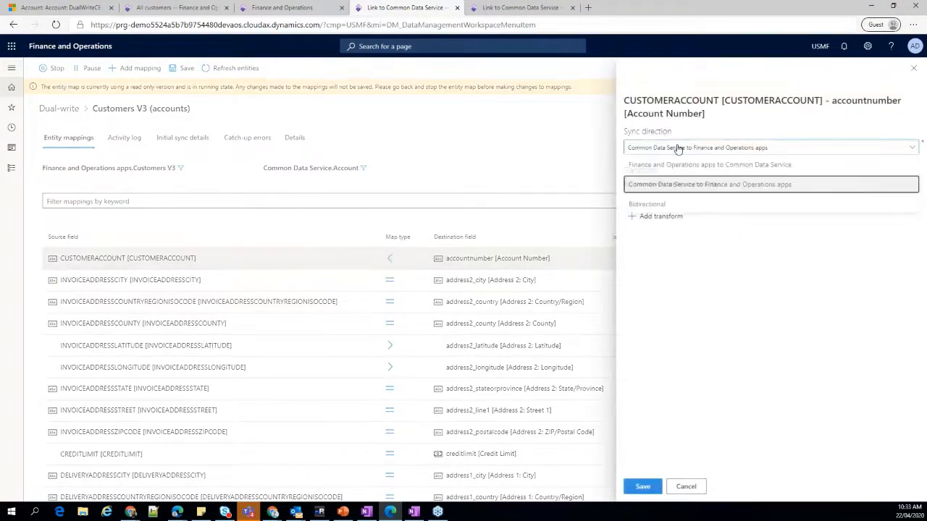
pyautogui.click(669, 208)
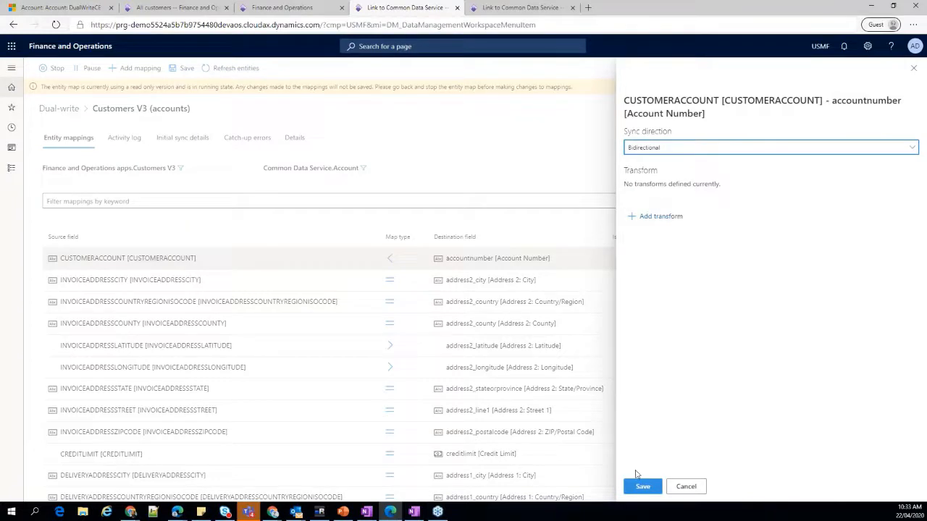
pyautogui.click(642, 485)
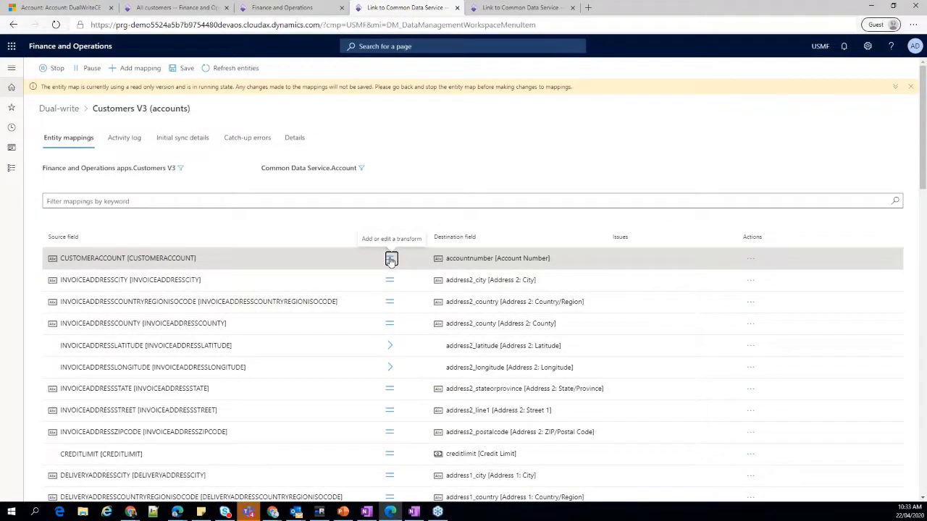
# Open the CREDITLIMITISMANDATORY mapping's transform settings and view the available transform types, keeping ValueMap.
pyautogui.scroll(-2, 390, 304)
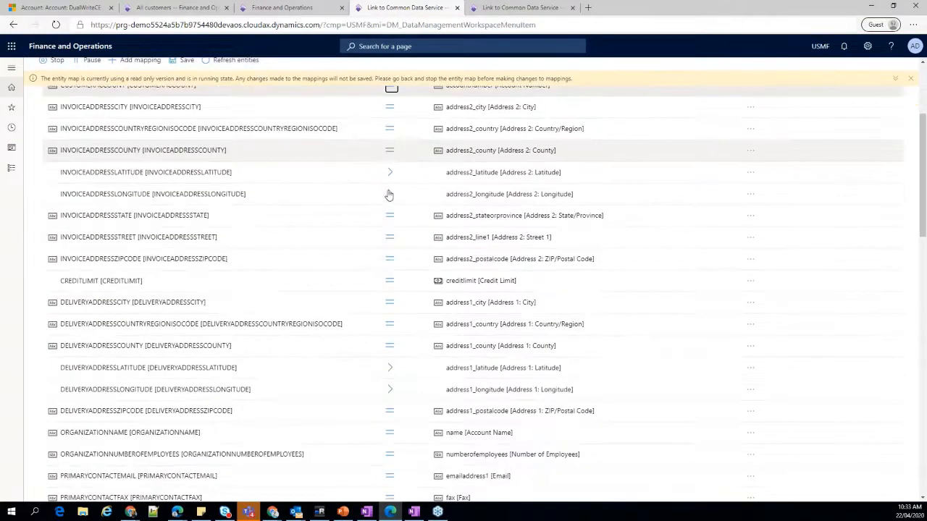
pyautogui.scroll(-3, 406, 289)
pyautogui.scroll(-2, 418, 349)
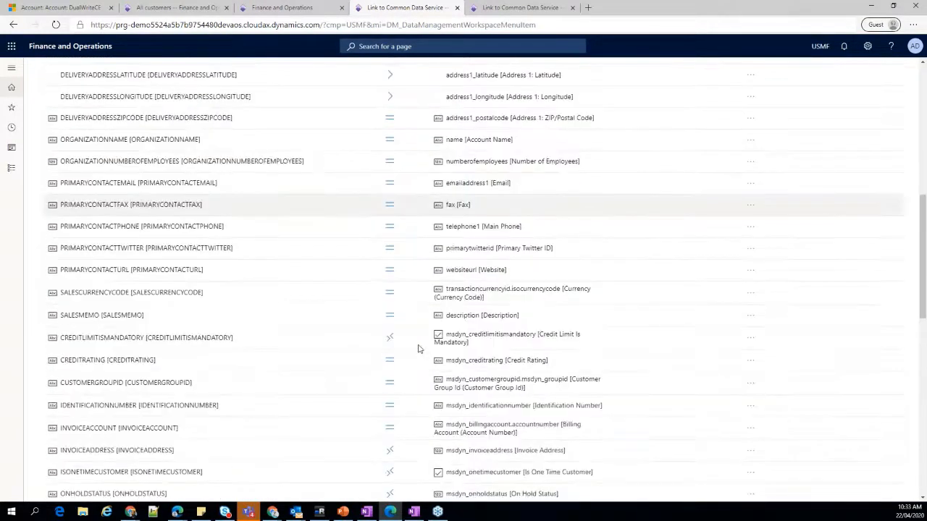
pyautogui.scroll(2, 417, 349)
pyautogui.scroll(5, 418, 349)
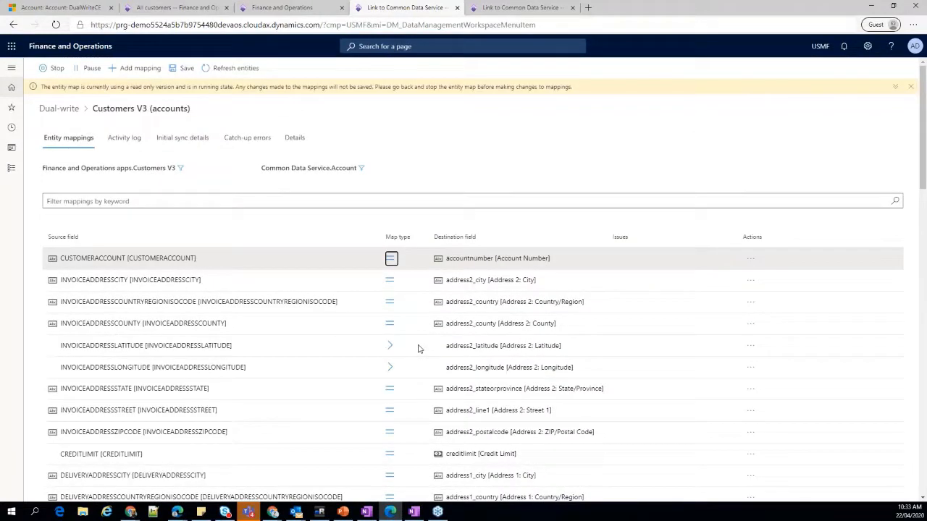
pyautogui.scroll(-4, 418, 349)
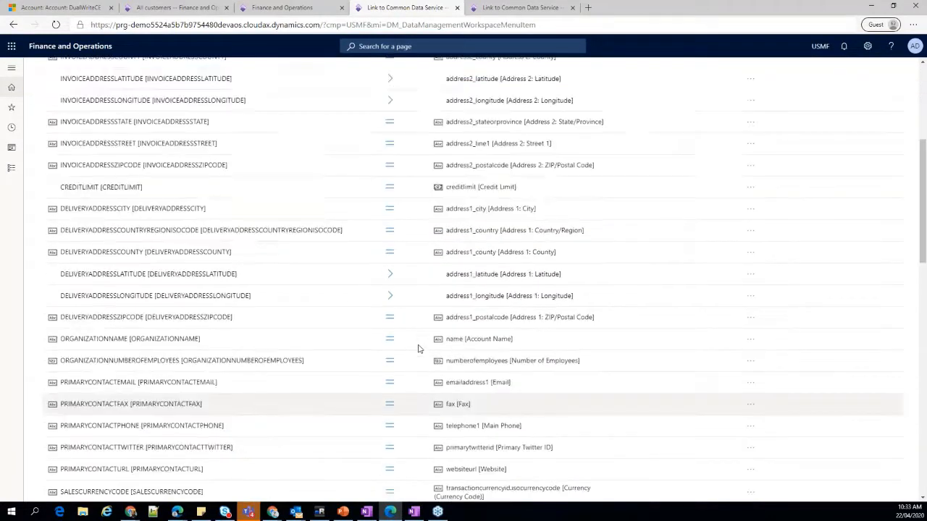
pyautogui.scroll(-3, 418, 349)
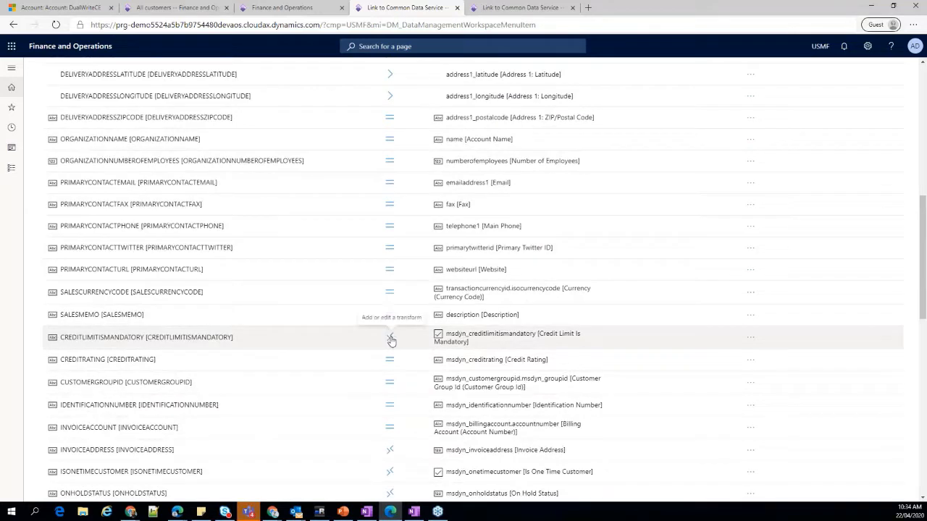
pyautogui.click(390, 340)
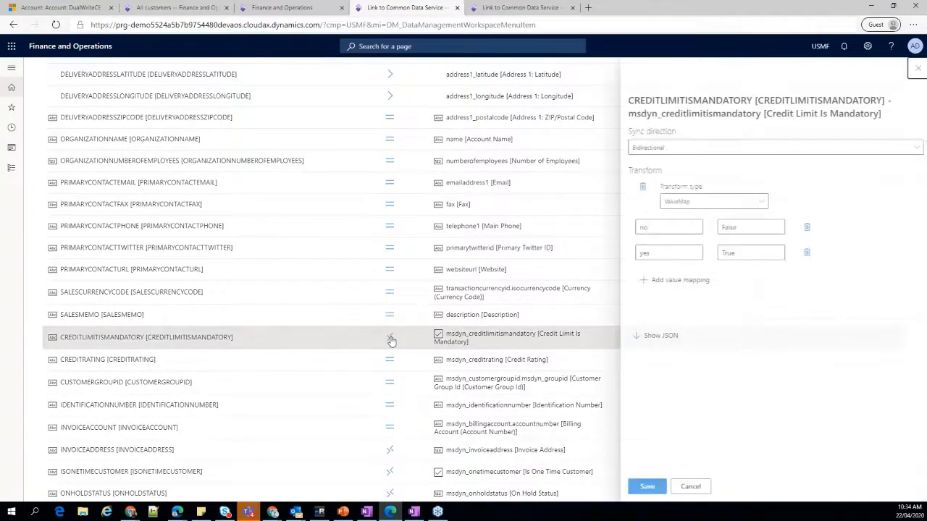
pyautogui.click(758, 205)
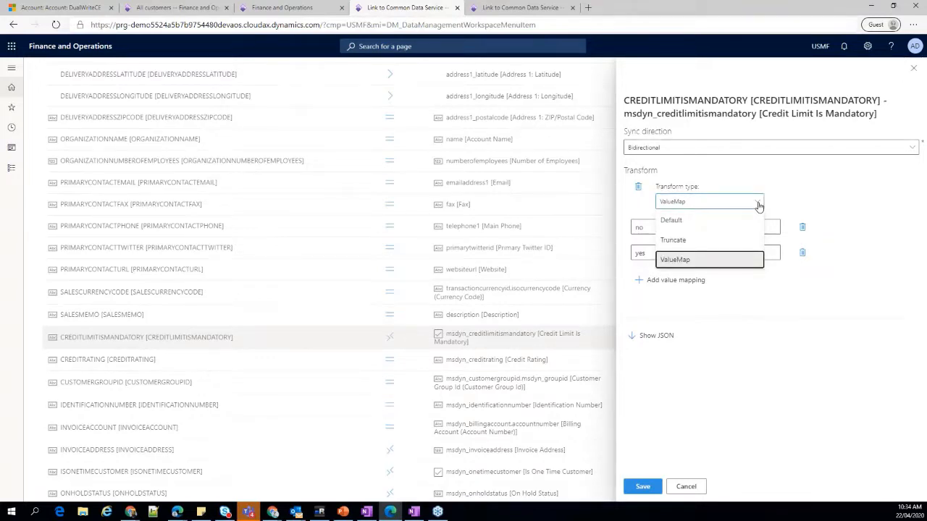
pyautogui.click(828, 183)
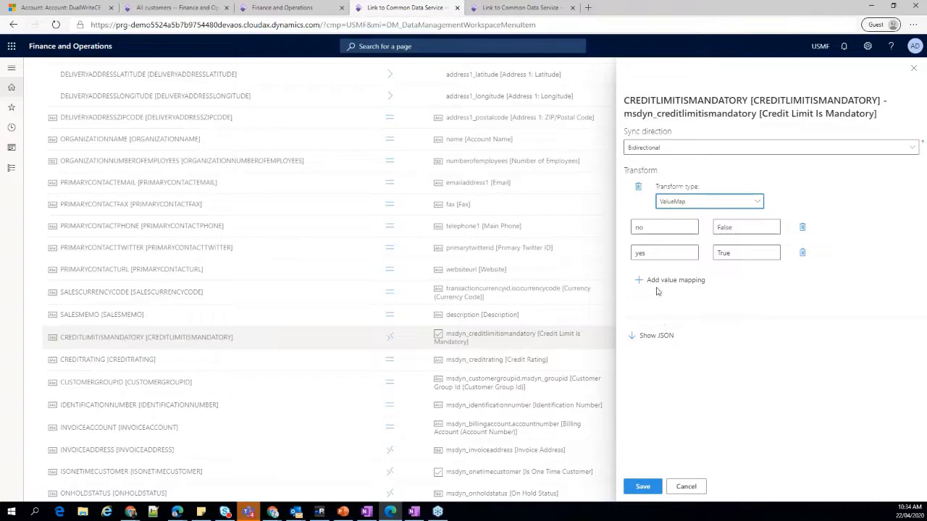
# Examine how the CREDITLIMITISMANDATORY value map pairs the Finance and Operations values with the Common Data Service values.
pyautogui.moveTo(649, 228); pyautogui.dragTo(634, 253)
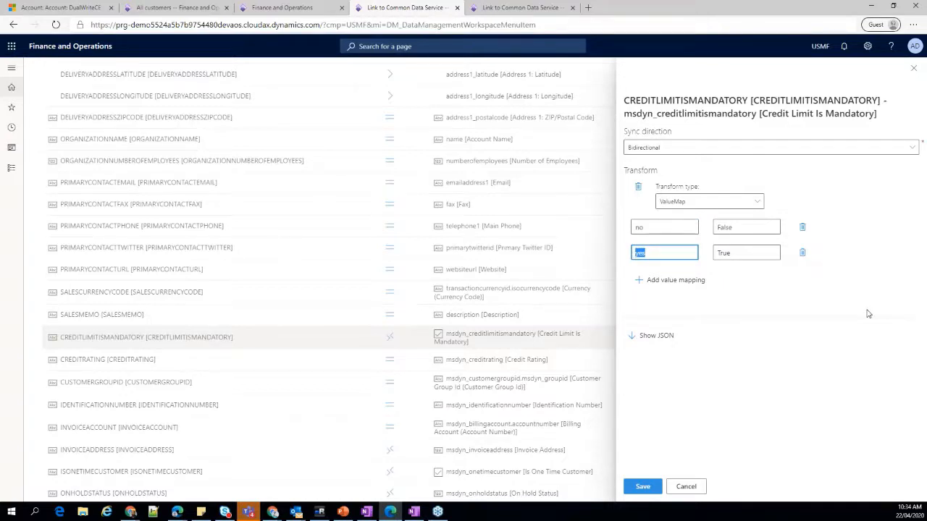
pyautogui.click(741, 229)
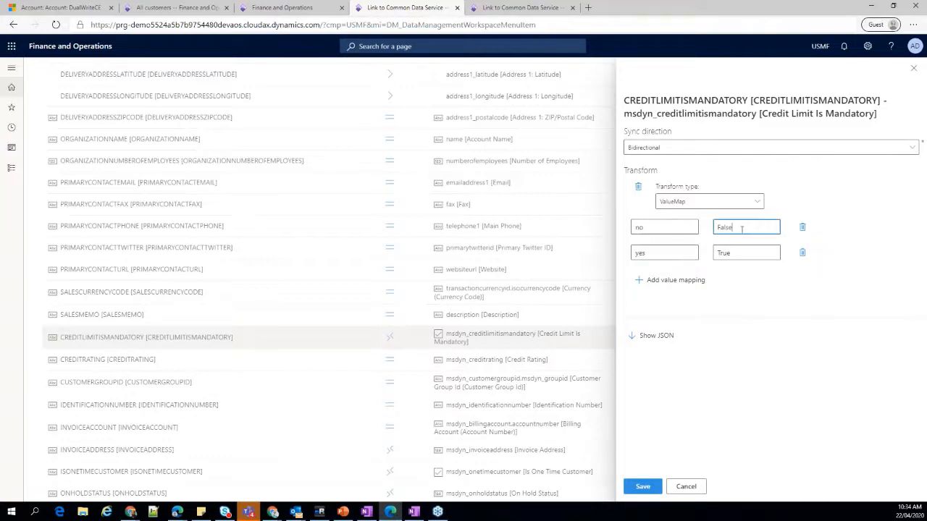
pyautogui.click(740, 254)
pyautogui.click(663, 227)
pyautogui.click(654, 253)
pyautogui.click(660, 231)
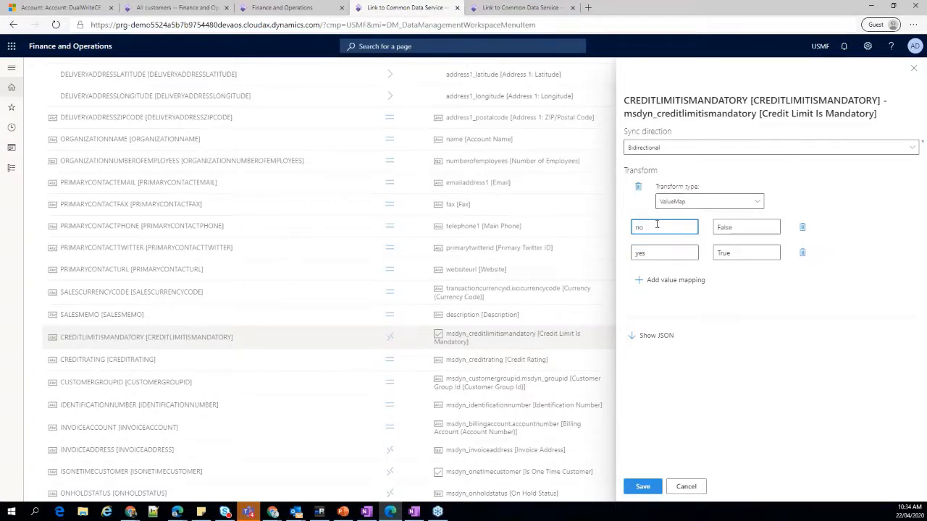
pyautogui.click(738, 229)
pyautogui.click(662, 253)
pyautogui.click(742, 255)
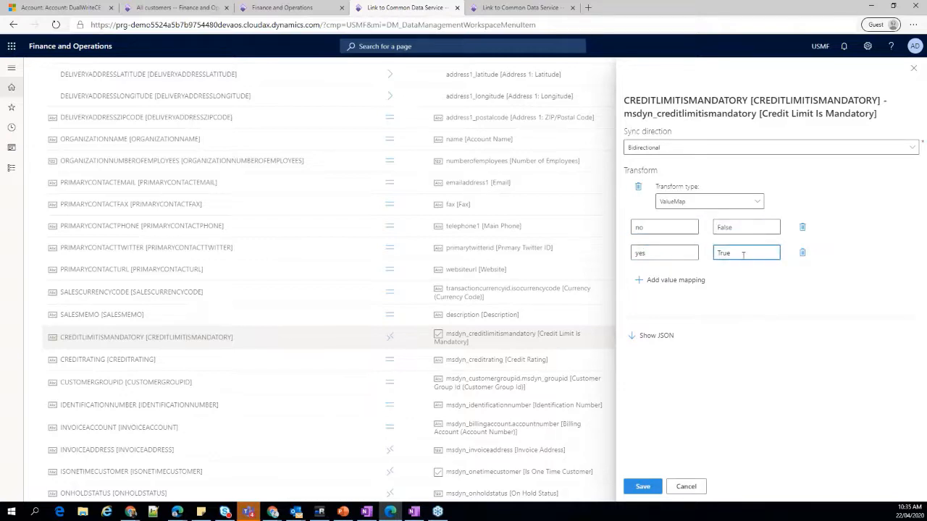
# Show the JSON definition of the CREDITLIMITISMANDATORY transform, highlight its whole text for review, and hide it again.
pyautogui.click(648, 335)
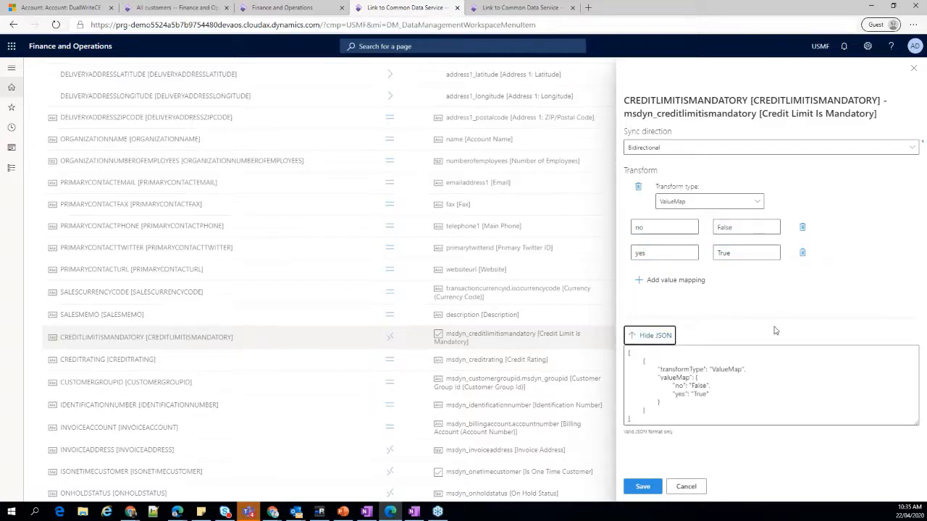
pyautogui.click(644, 357)
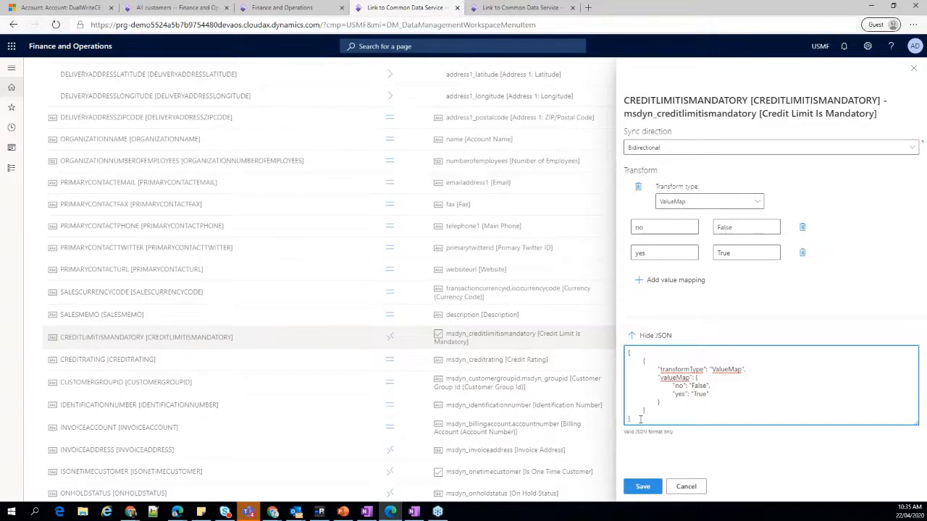
pyautogui.moveTo(635, 420); pyautogui.dragTo(623, 353)
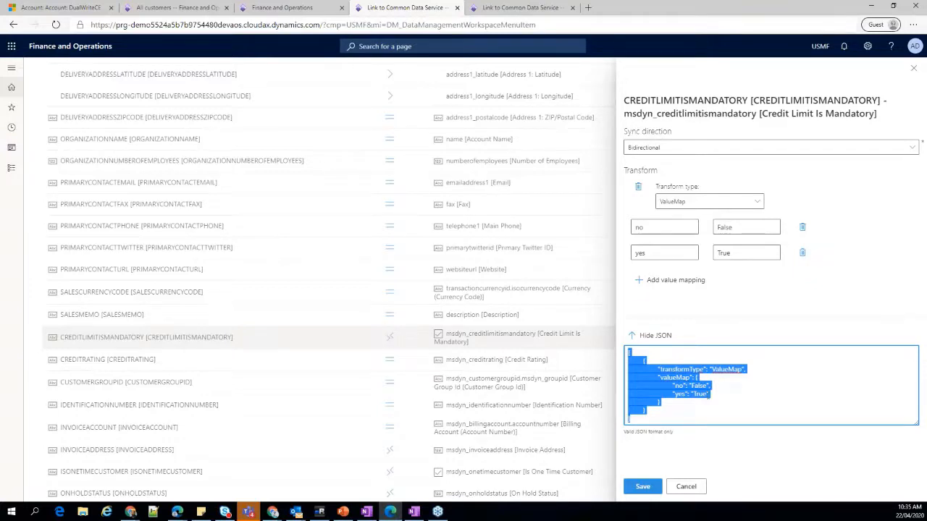
pyautogui.click(674, 401)
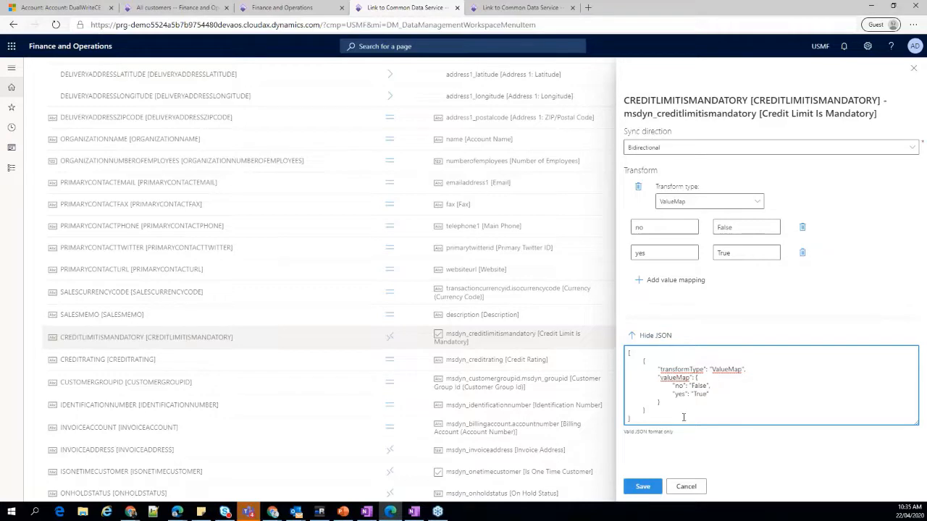
pyautogui.moveTo(626, 418); pyautogui.dragTo(657, 348)
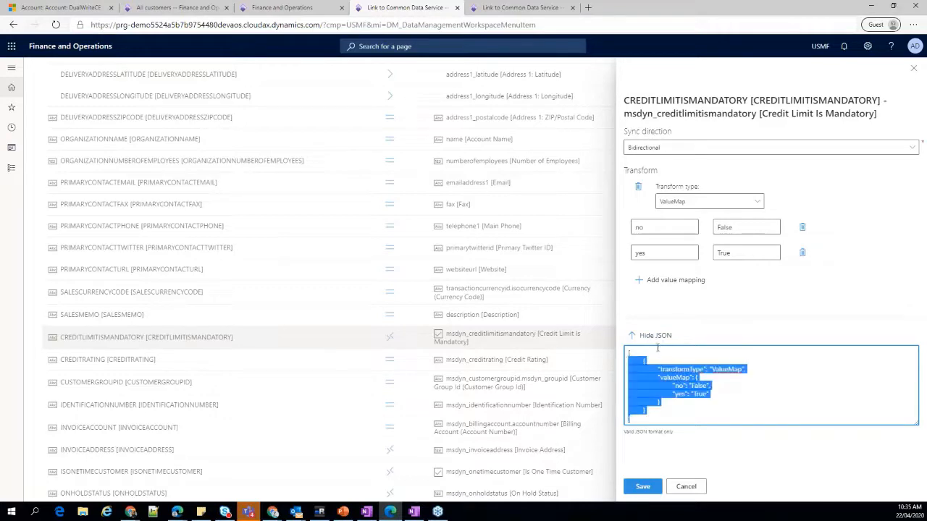
pyautogui.click(649, 335)
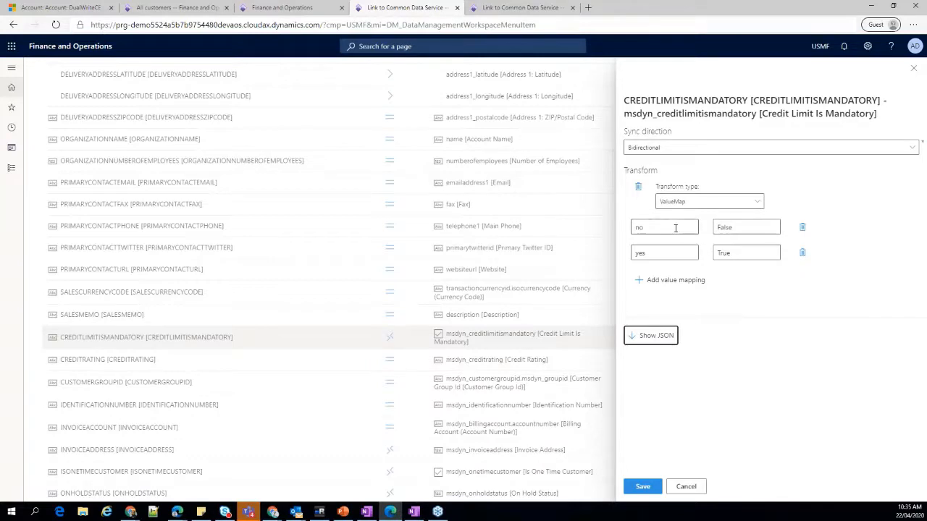
# Add a value mapping from None to NA in the CREDITLIMITISMANDATORY transform and show its JSON.
pyautogui.click(674, 282)
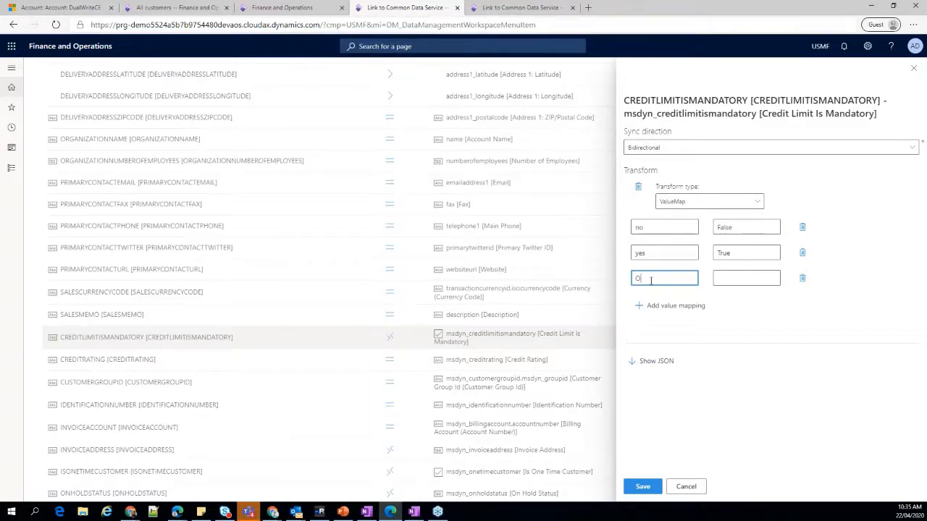
pyautogui.write('O')
pyautogui.press('BackSpace')
pyautogui.write('No')
pyautogui.press('Tab')
pyautogui.click(650, 280)
pyautogui.write('ne')
pyautogui.press('Tab')
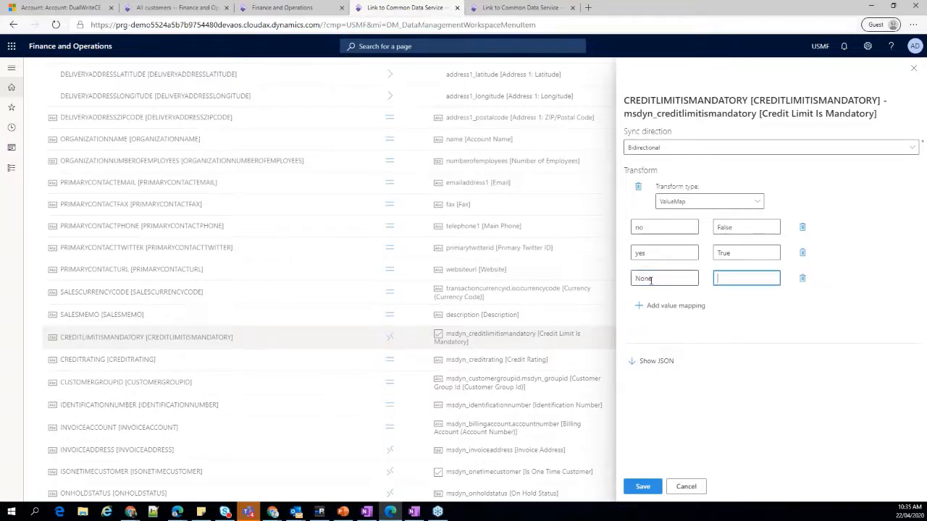
pyautogui.write('NA')
pyautogui.click(655, 362)
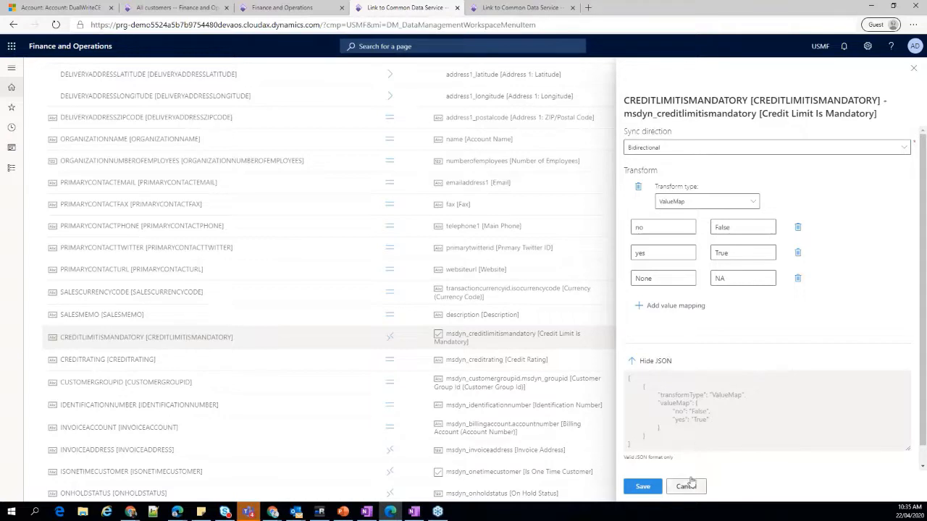
# Delete the None to NA value mapping and close the CREDITLIMITISMANDATORY transform without saving.
pyautogui.click(798, 279)
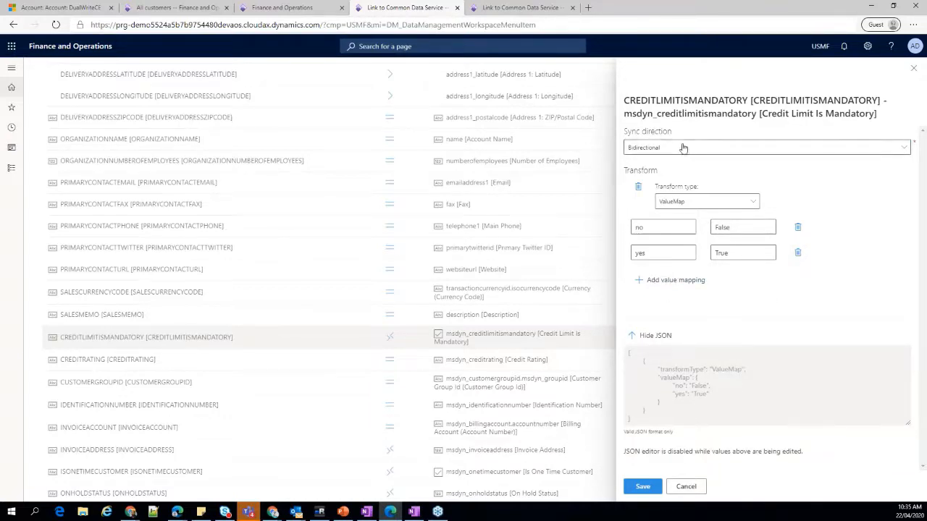
pyautogui.click(685, 486)
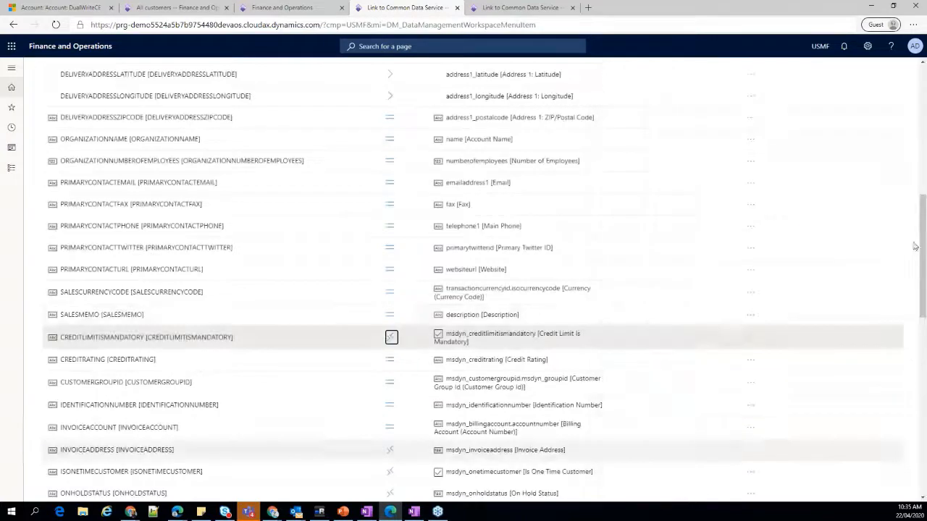
# Inspect the LANGUAGEID mapping's sync direction and default value, then close it without saving.
pyautogui.scroll(-12, 633, 343)
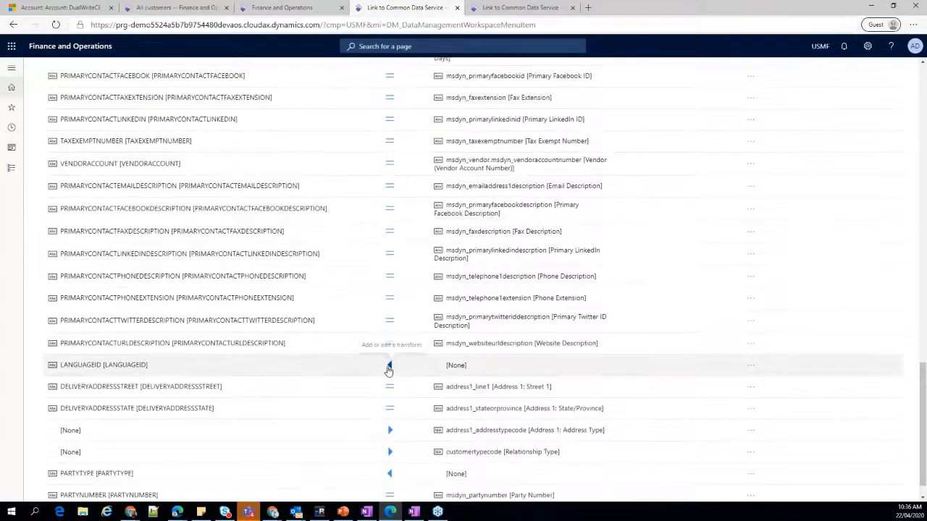
pyautogui.scroll(-1, 388, 368)
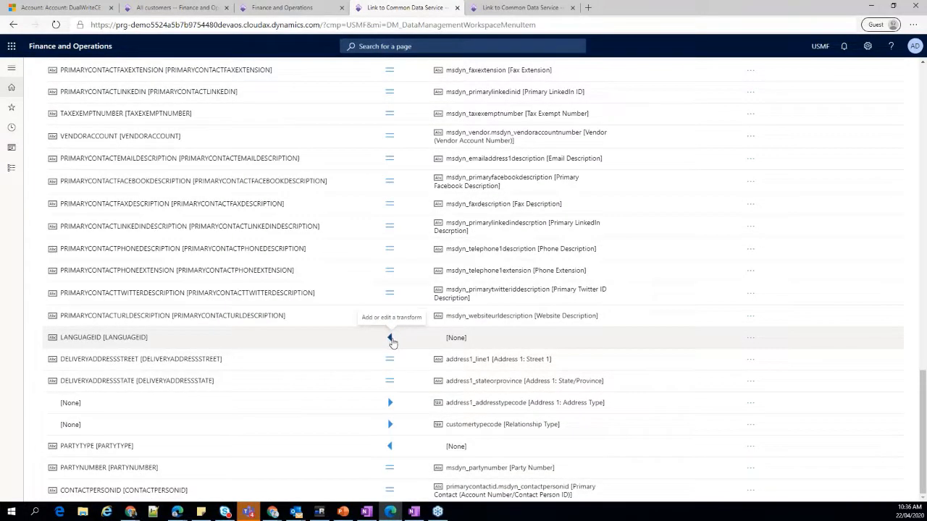
pyautogui.click(396, 341)
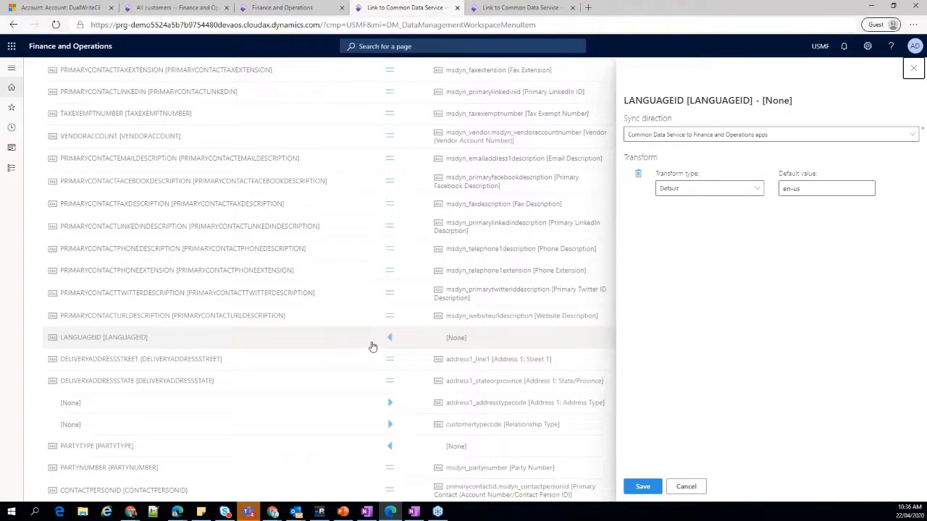
pyautogui.tripleClick(818, 189)
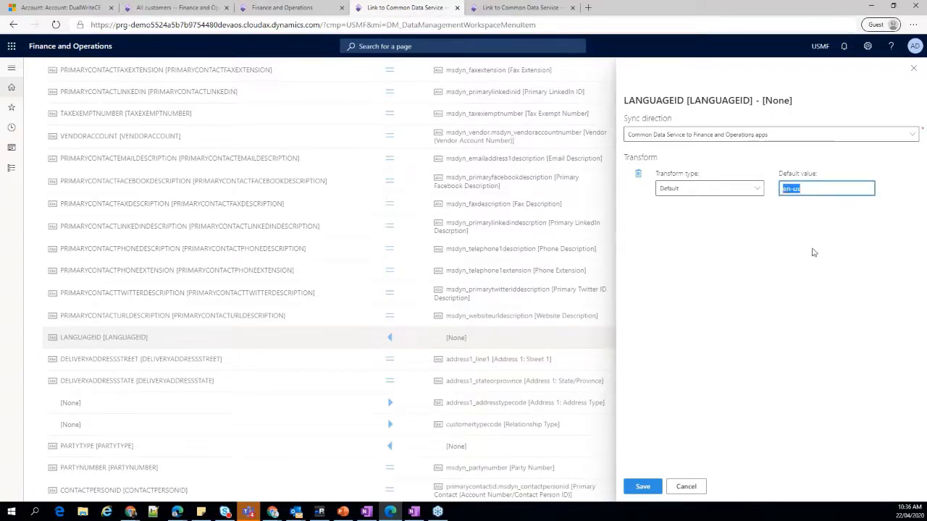
pyautogui.click(688, 486)
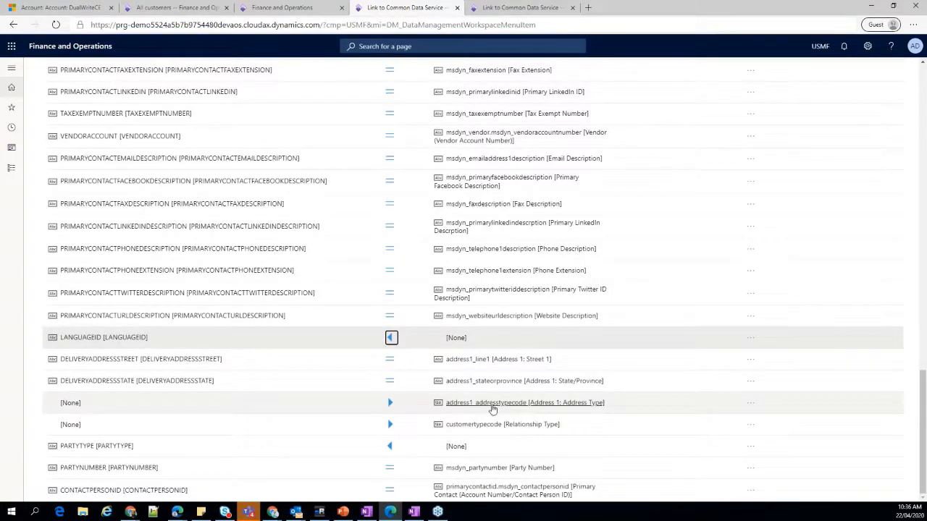
# Inspect the address1_addresstypecode mapping's sync direction and default value, then close it without saving.
pyautogui.click(390, 404)
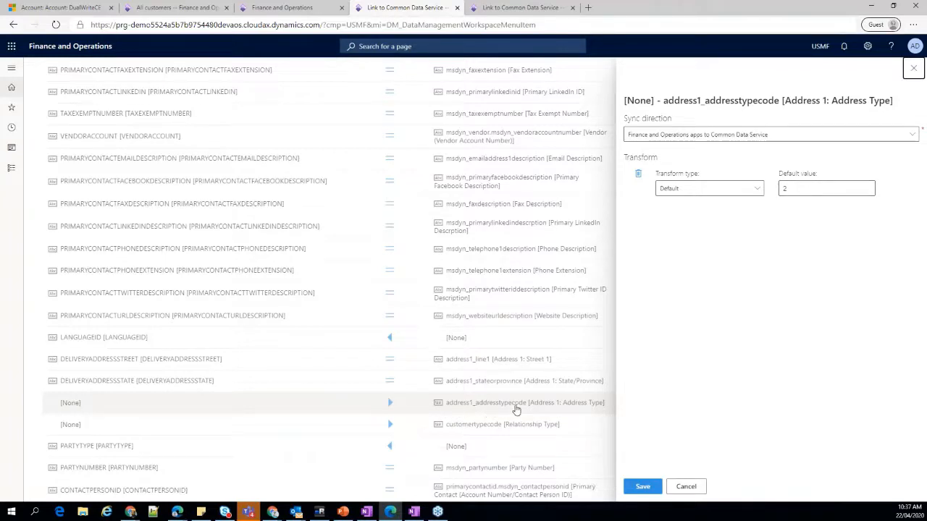
pyautogui.click(812, 190)
pyautogui.click(676, 482)
# Highlight the Customers V3 source entity name above the mapping list and dismiss the read-only version notice.
pyautogui.scroll(10, 501, 341)
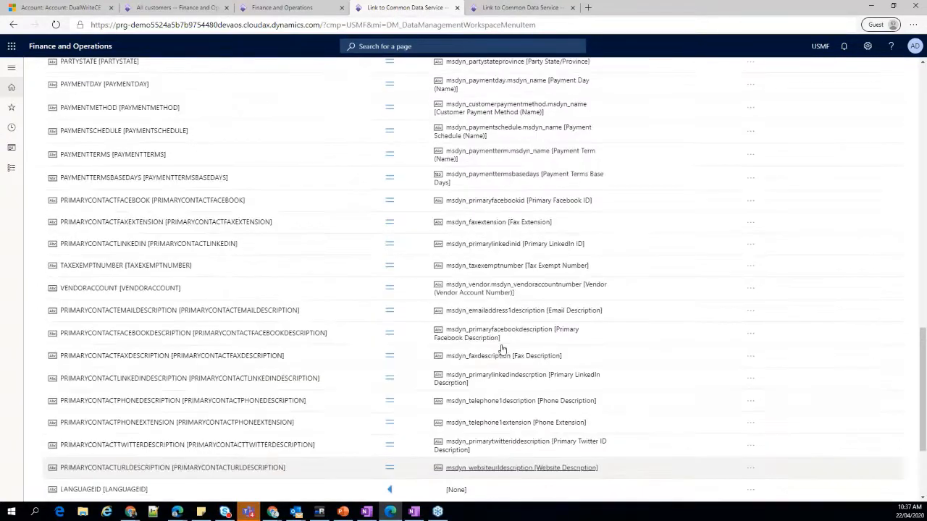
pyautogui.scroll(10, 501, 342)
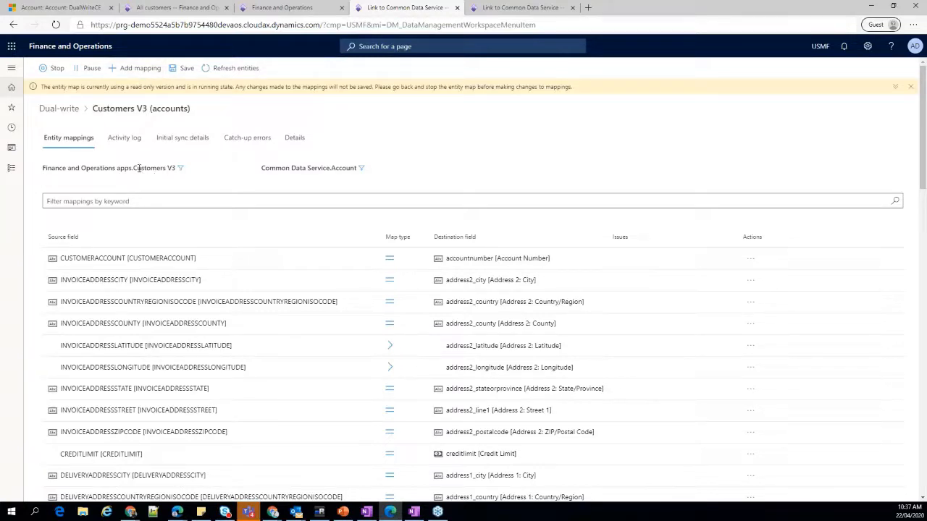
pyautogui.moveTo(134, 167); pyautogui.dragTo(177, 169)
pyautogui.click(252, 183)
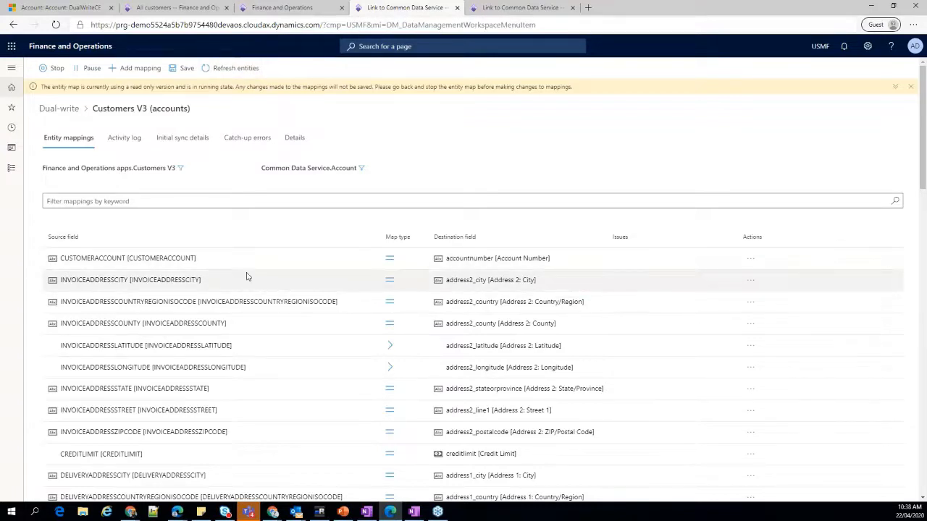
pyautogui.rightClick(433, 117)
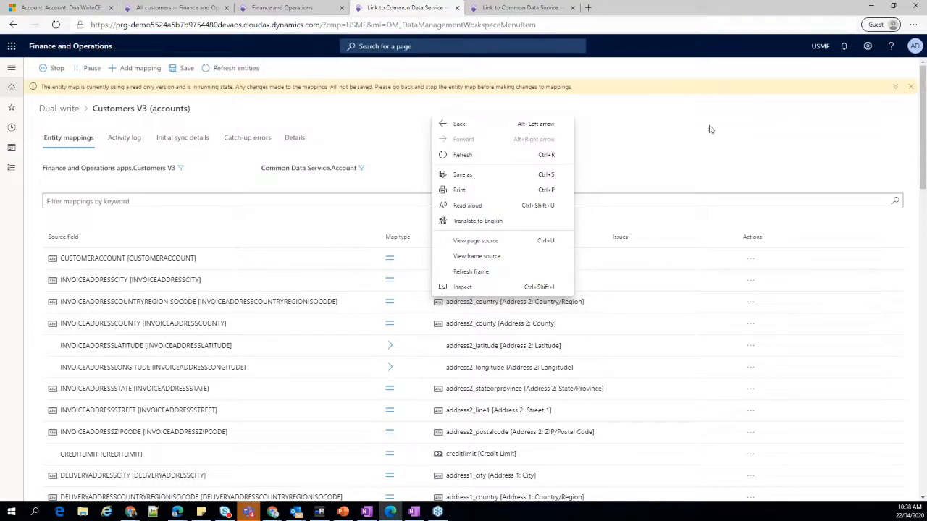
pyautogui.click(609, 127)
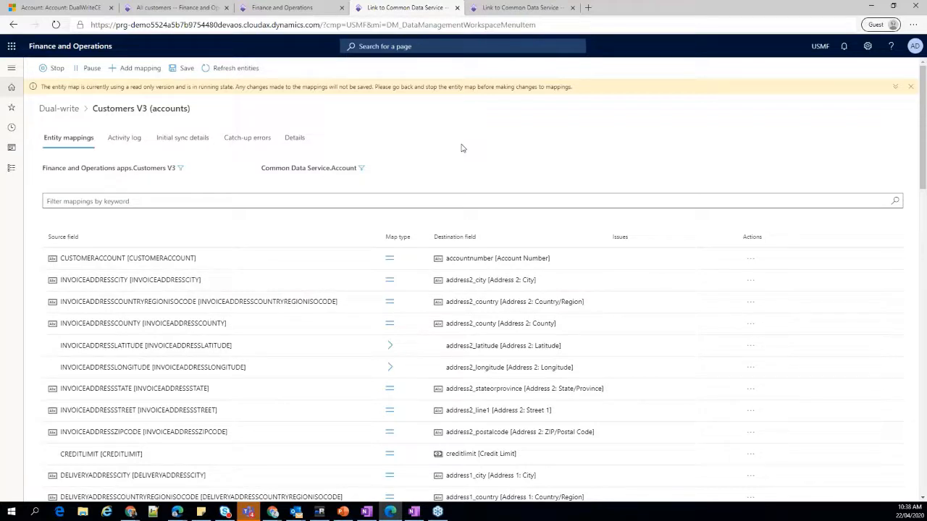
pyautogui.click(910, 86)
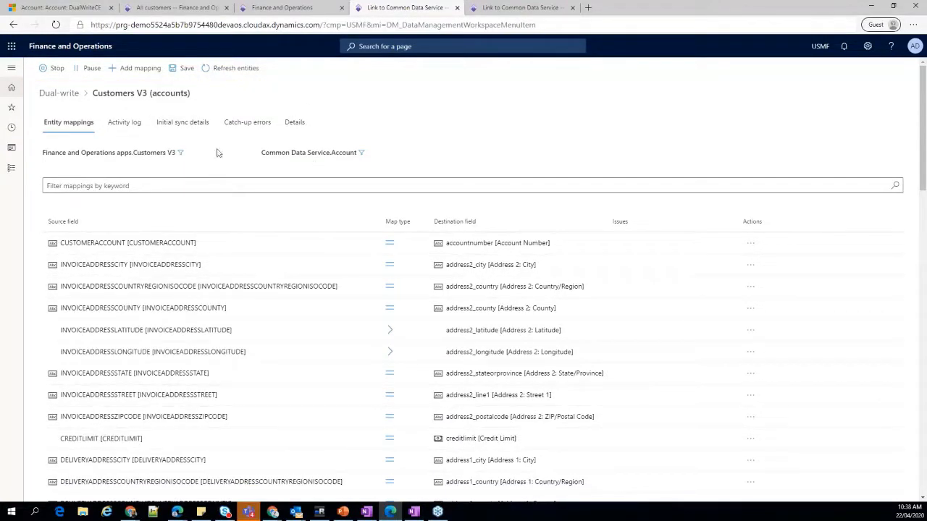
# Show the Customers V3 source filter query and highlight the matching Type field on the DualWriteCE customer record.
pyautogui.click(180, 155)
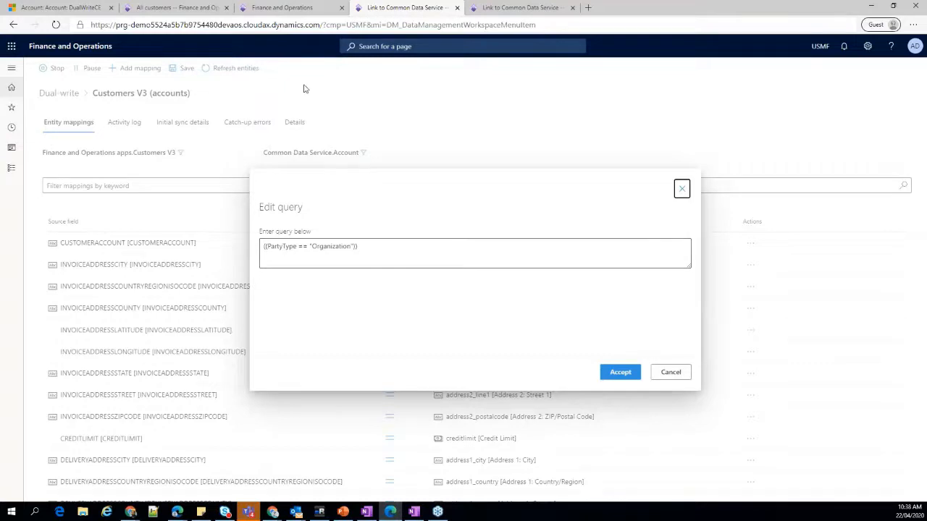
pyautogui.click(174, 8)
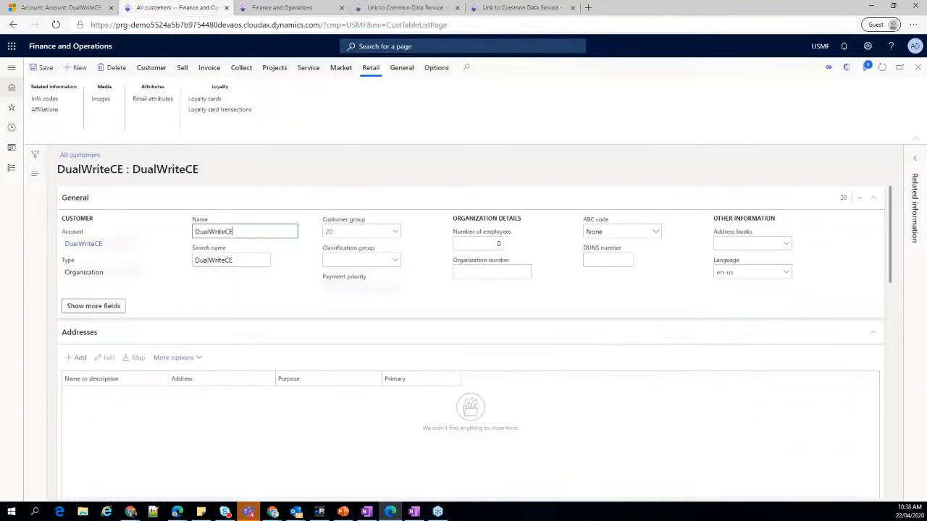
pyautogui.moveTo(107, 272); pyautogui.dragTo(64, 272)
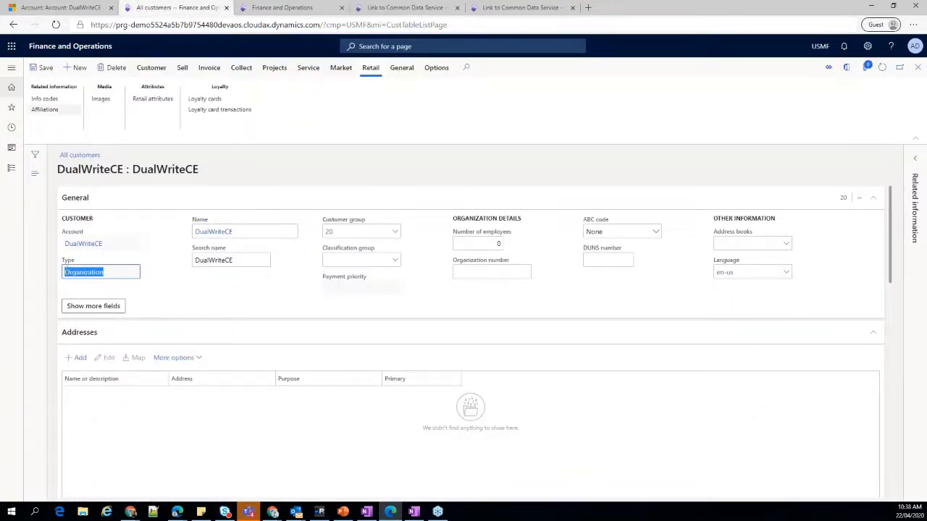
# Start a new customer record and examine the options of its Type field.
pyautogui.click(77, 69)
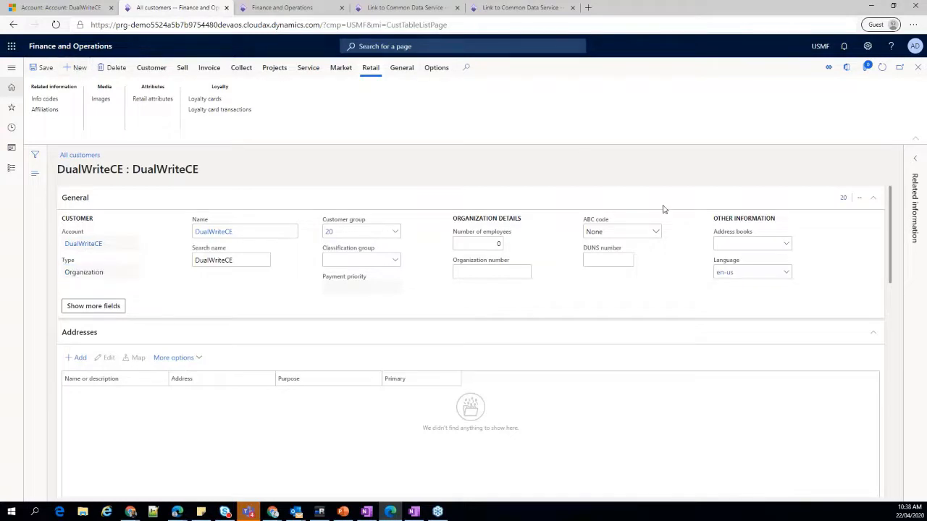
pyautogui.click(702, 150)
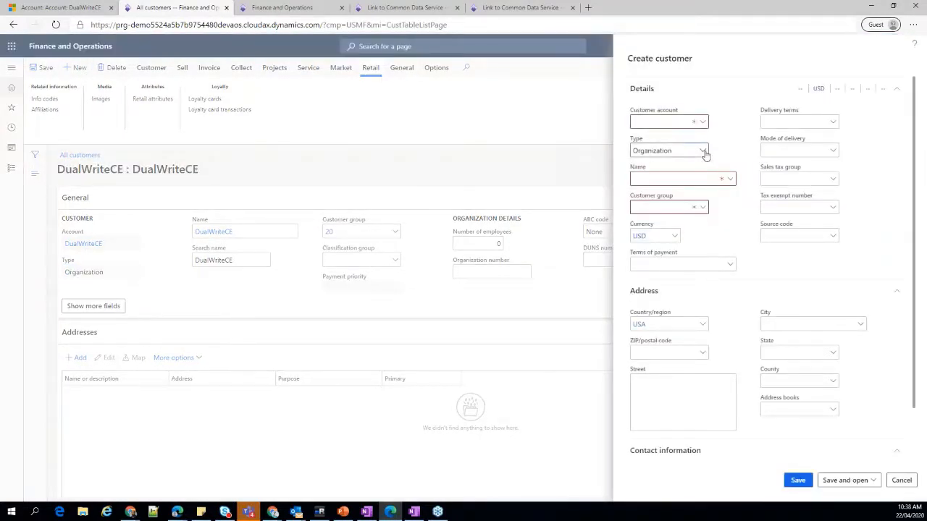
pyautogui.click(641, 165)
pyautogui.click(667, 120)
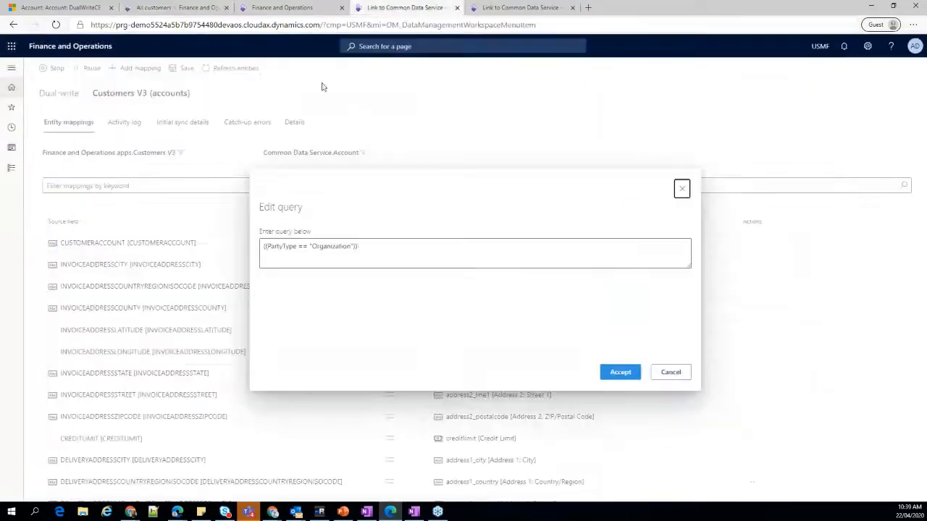
# Return to the Customers V3 source filter, highlight its PartyType query for review, and close it without changes.
pyautogui.click(405, 8)
pyautogui.moveTo(387, 247); pyautogui.dragTo(261, 252)
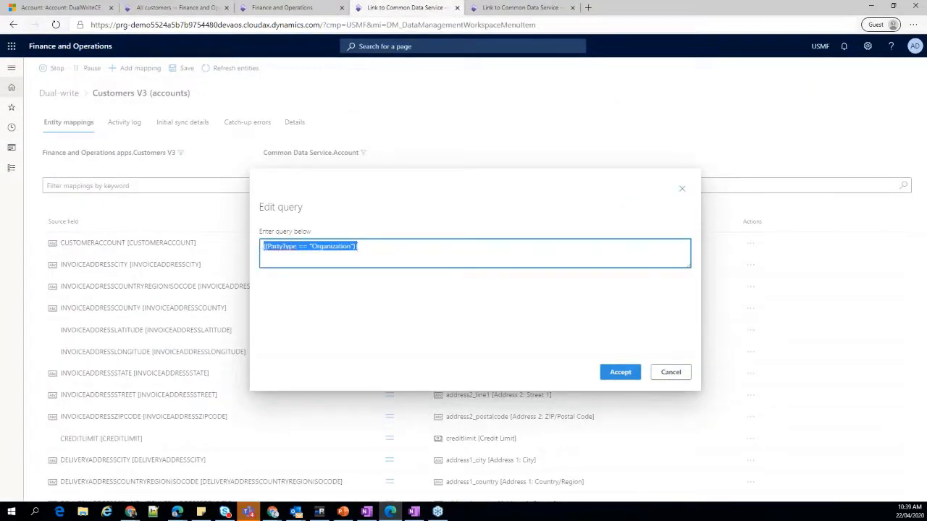
pyautogui.click(375, 248)
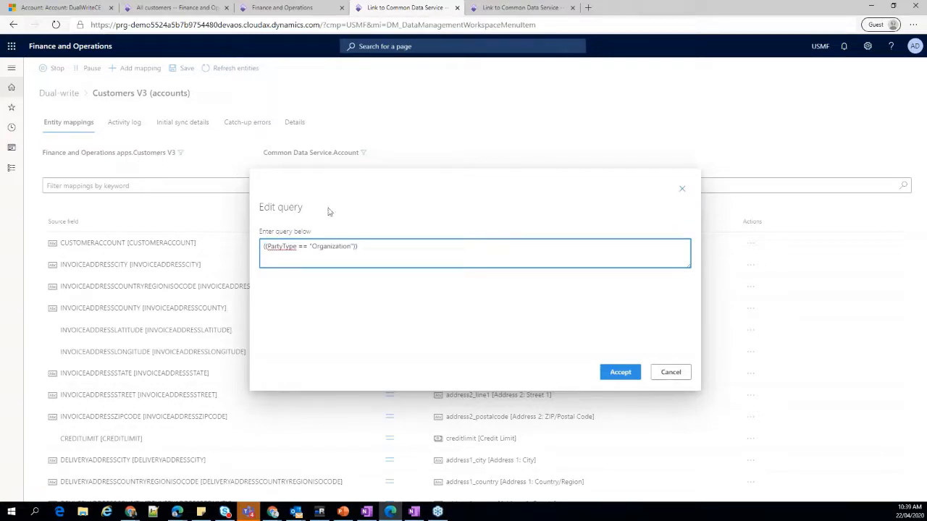
pyautogui.click(668, 373)
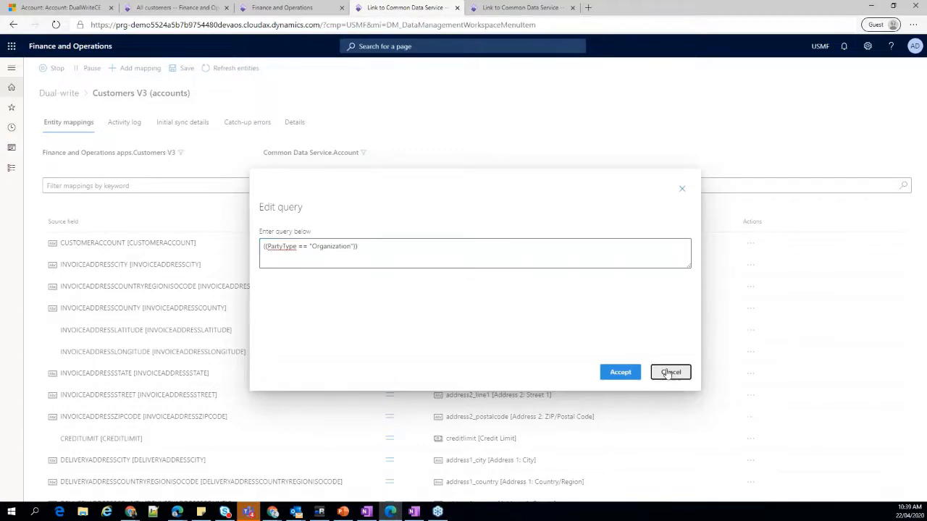
# Inspect the filter query on the Common Data Service Account entity and close it without changes.
pyautogui.click(363, 153)
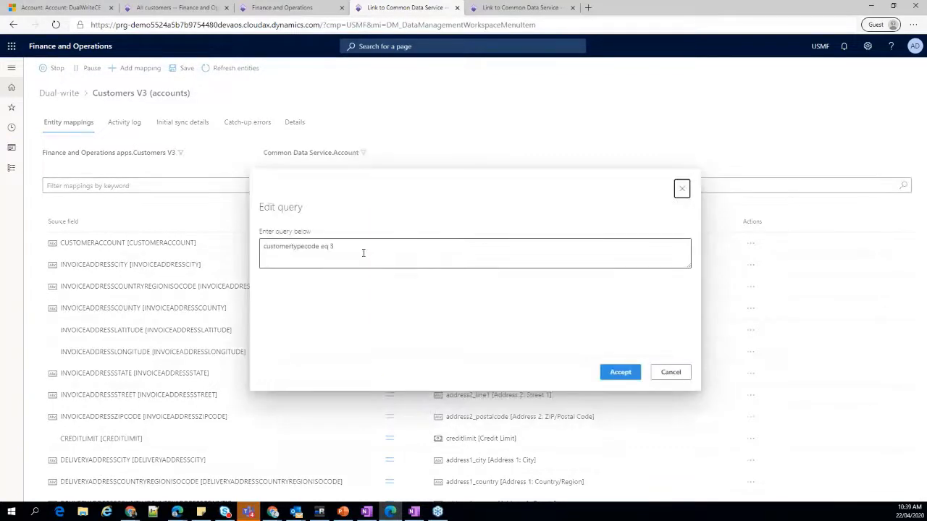
pyautogui.click(362, 250)
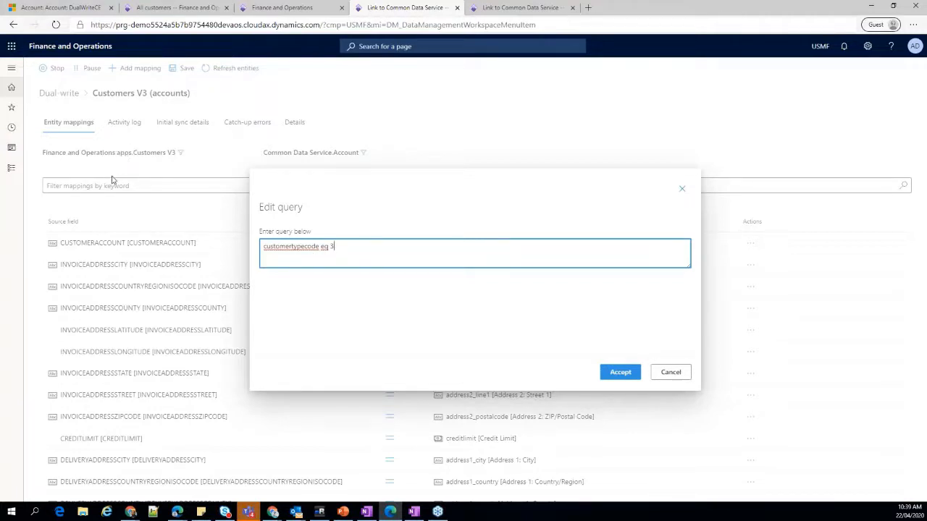
pyautogui.click(667, 374)
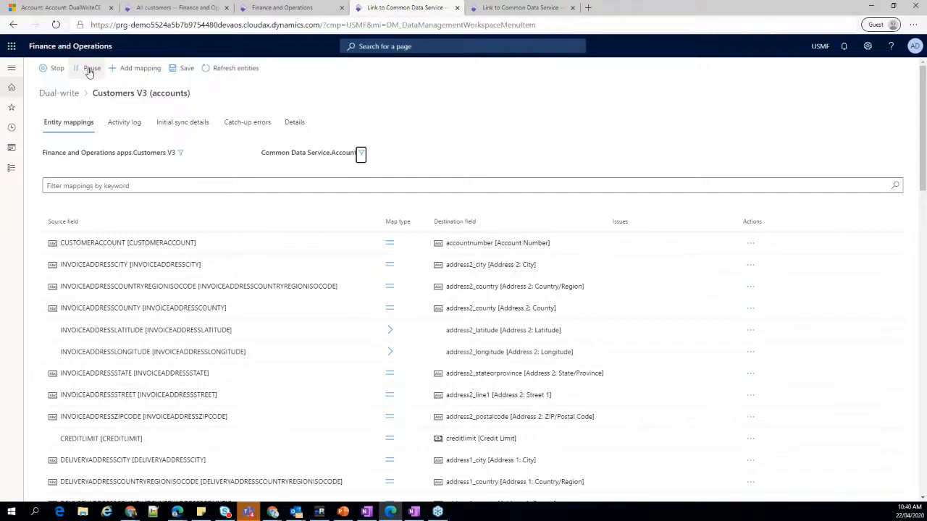
# Return to the Dual-write entity map list and widen its Entity map column.
pyautogui.click(58, 94)
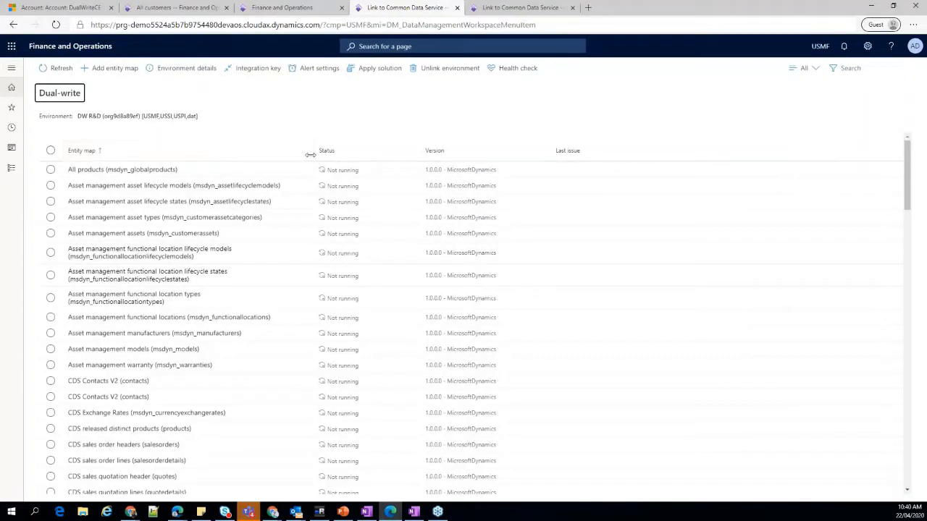
pyautogui.moveTo(311, 154); pyautogui.dragTo(340, 160)
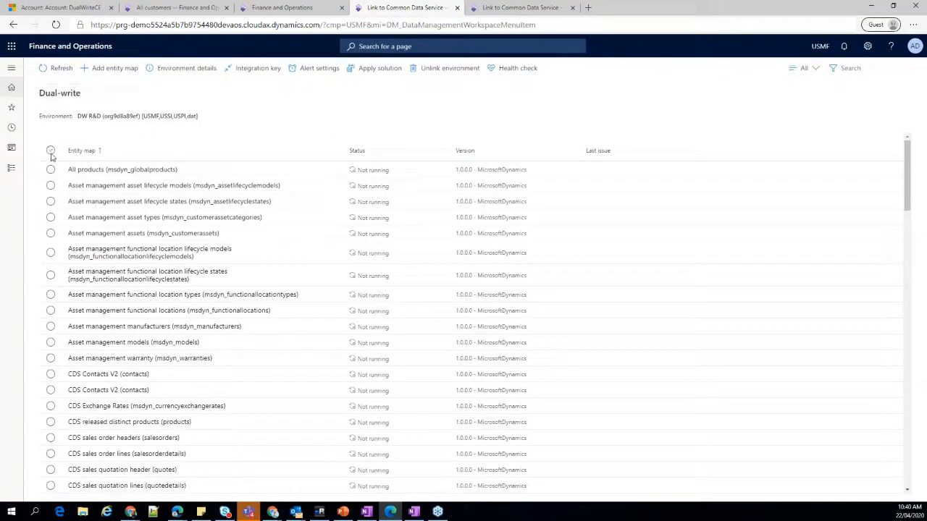
# Compare the actions offered when all entity maps, both Customers V3 maps, or only Customers V3 (contacts) are selected, then clear the selection.
pyautogui.click(51, 151)
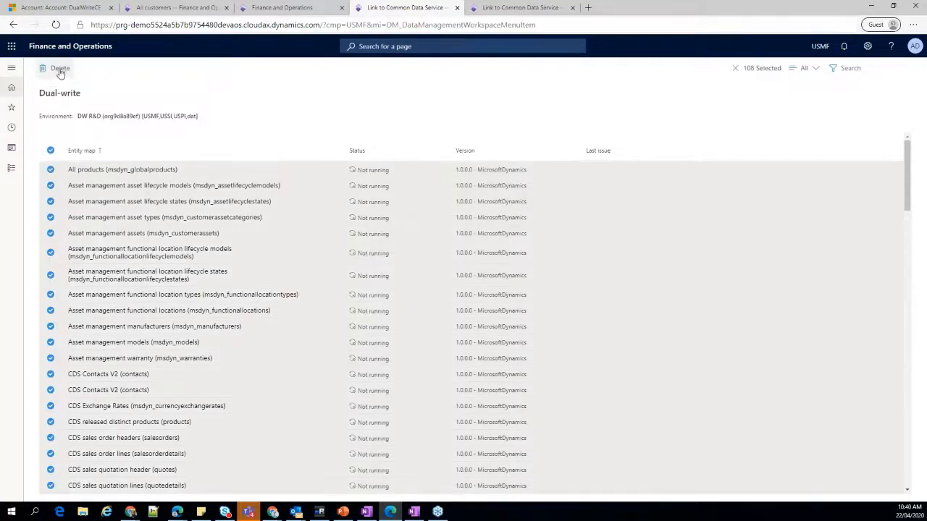
pyautogui.click(50, 150)
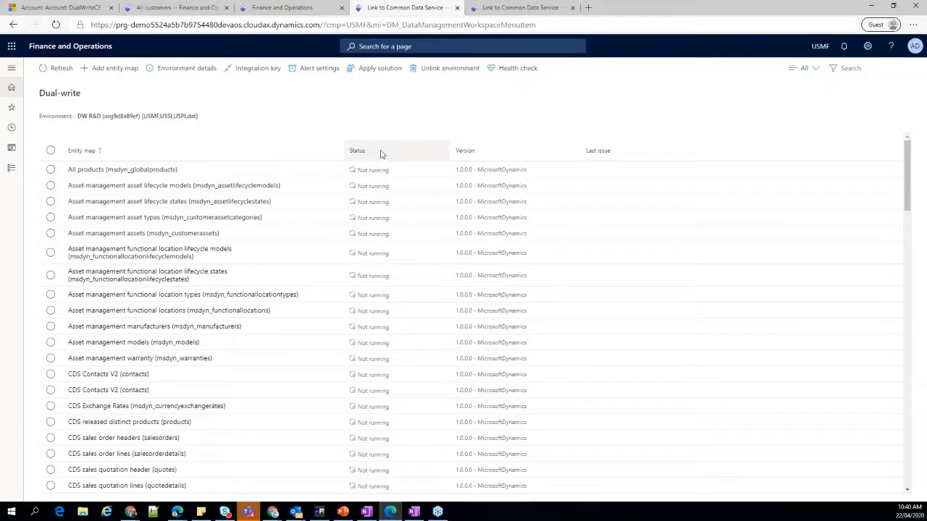
pyautogui.scroll(-2, 425, 343)
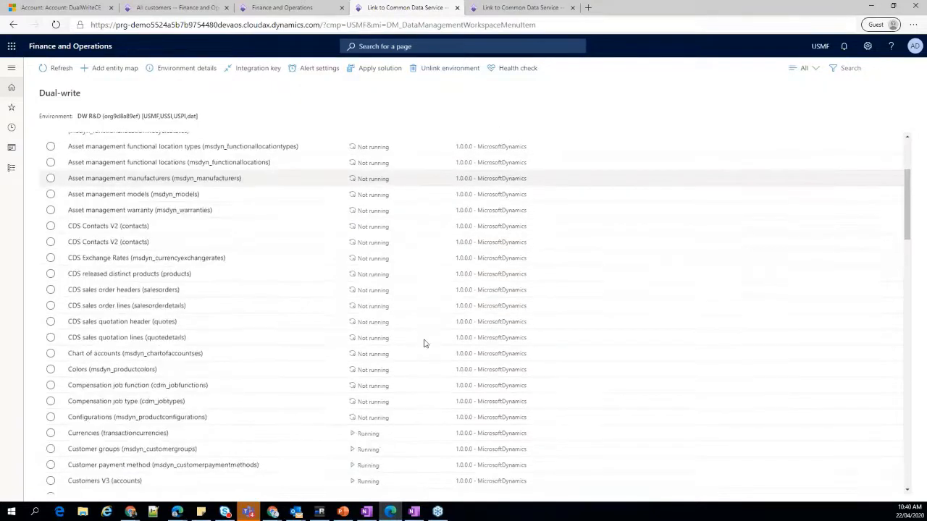
pyautogui.scroll(-3, 425, 343)
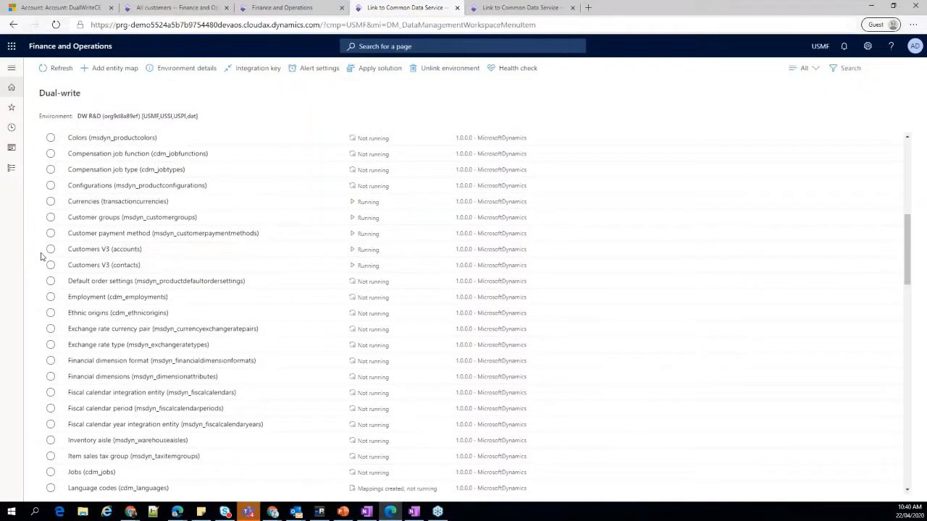
pyautogui.click(51, 265)
pyautogui.click(51, 249)
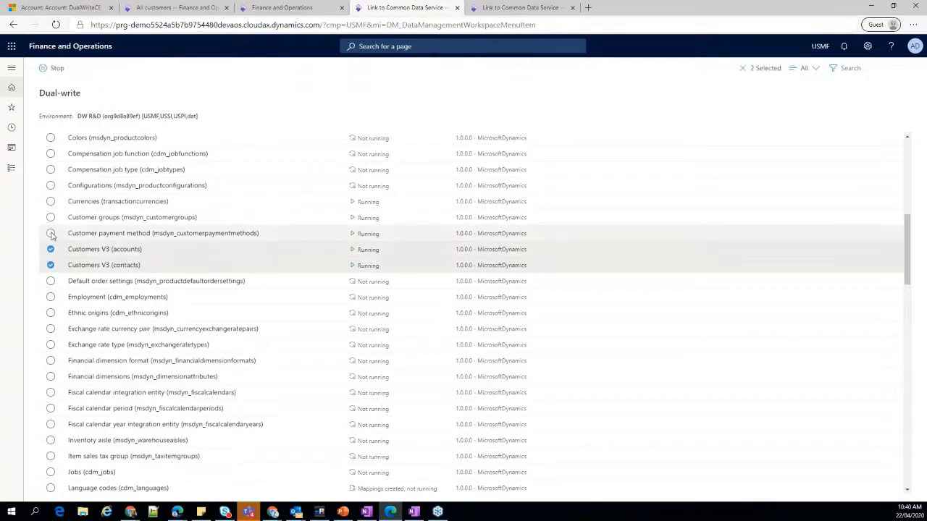
pyautogui.click(50, 249)
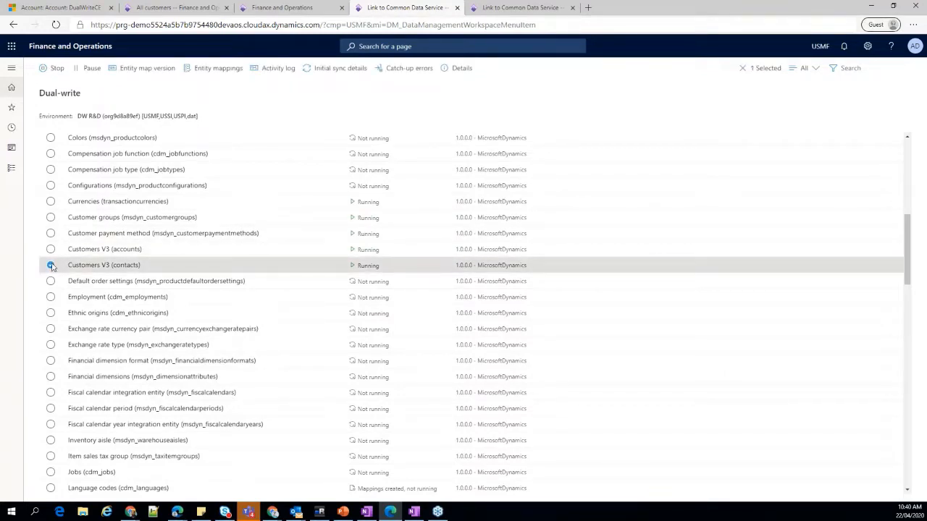
pyautogui.click(51, 265)
# Filter the entity maps to Running, select them all to show the group action, and clear the selection.
pyautogui.click(810, 68)
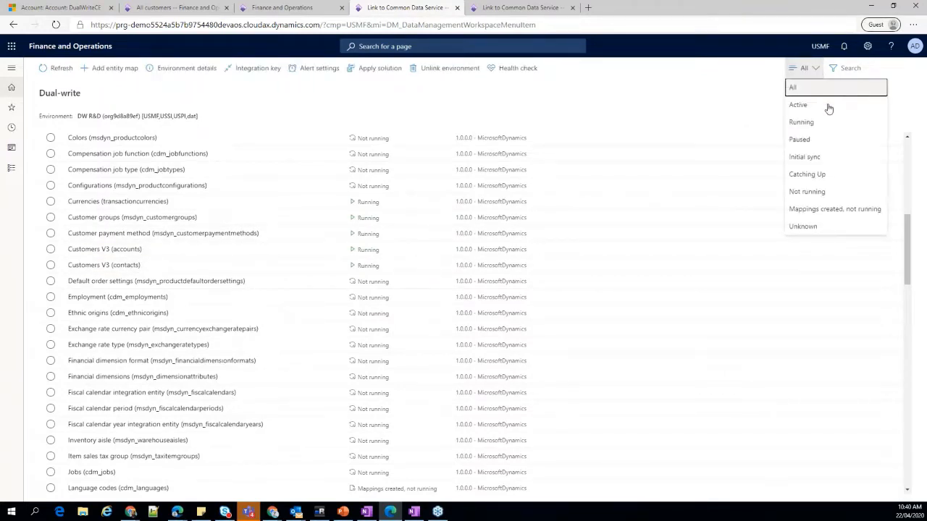
pyautogui.click(821, 124)
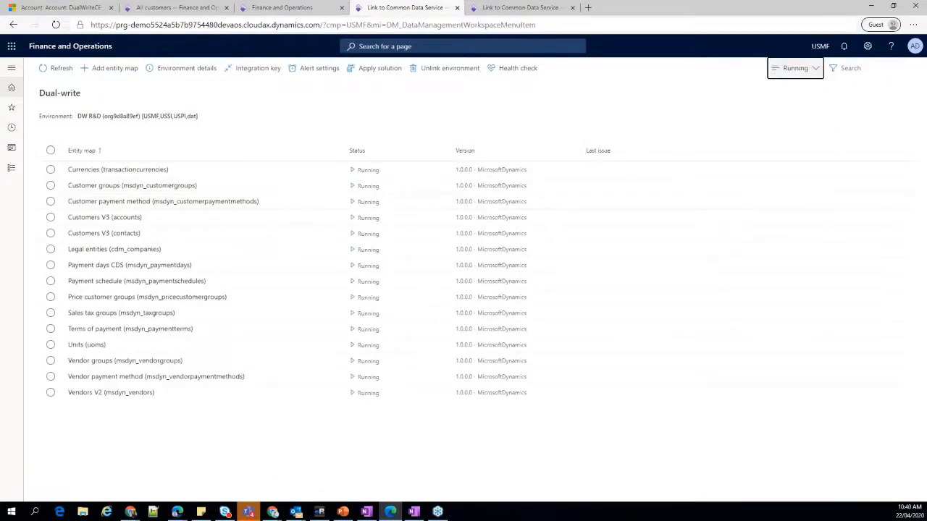
pyautogui.click(51, 150)
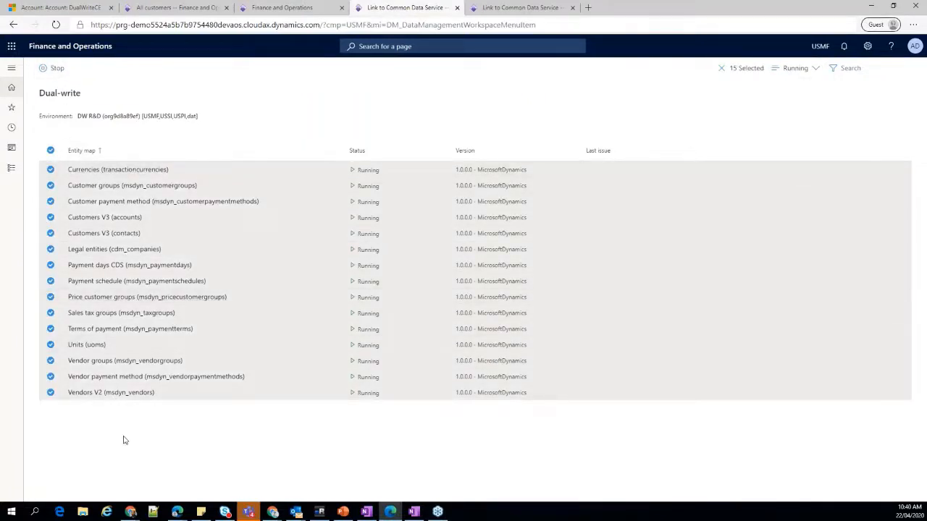
pyautogui.click(51, 151)
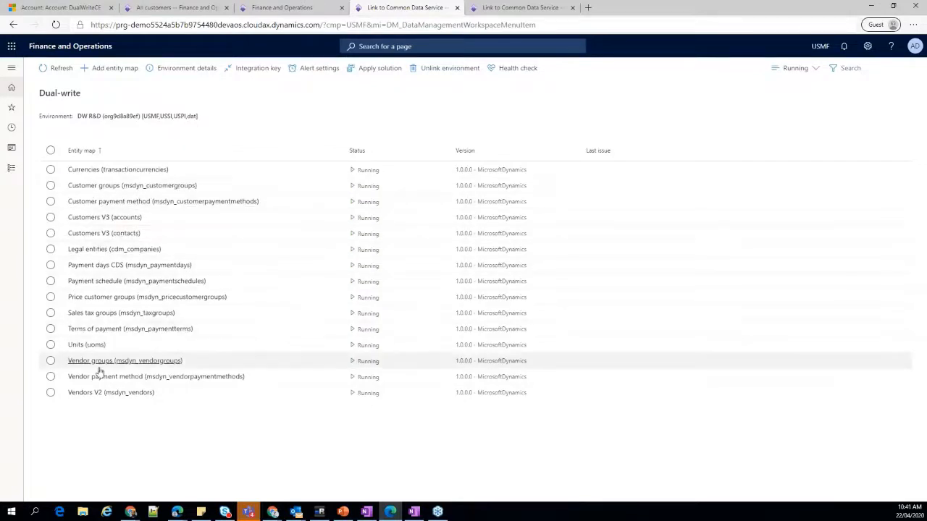
# Stop the Vendors V2 (msdyn_vendors) entity map and check the Dual-write list in the other browser tab before returning.
pyautogui.click(51, 395)
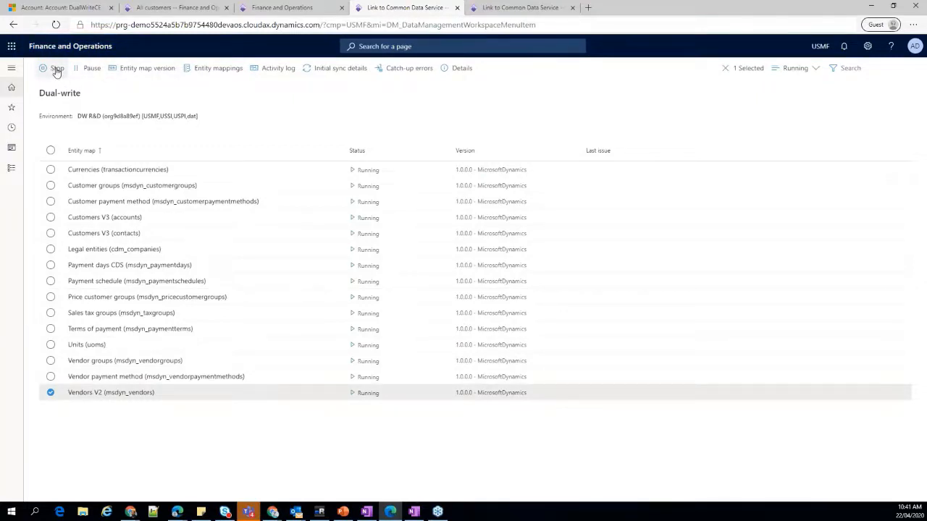
pyautogui.click(56, 69)
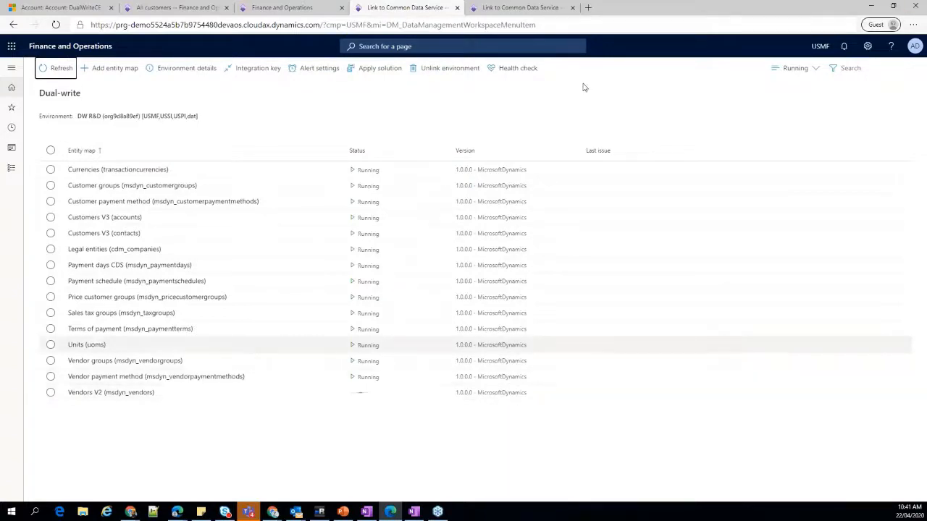
pyautogui.click(516, 8)
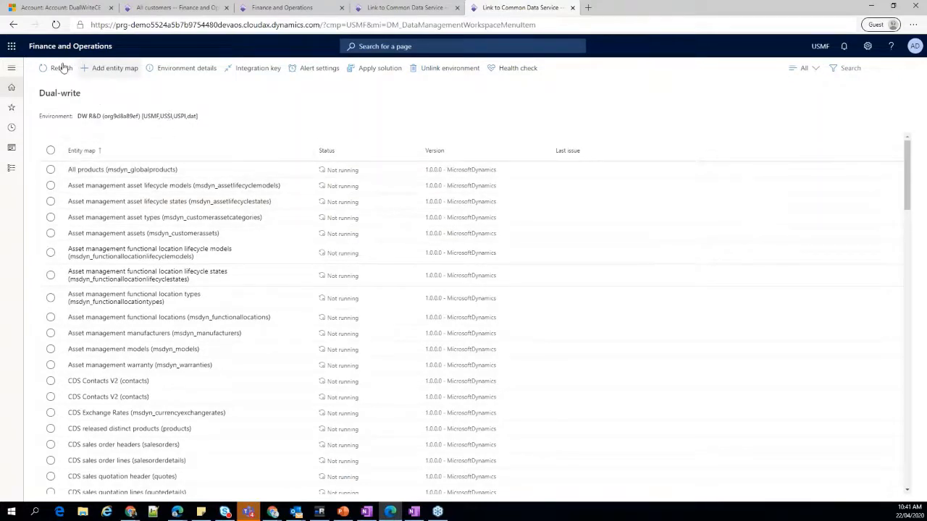
pyautogui.click(394, 8)
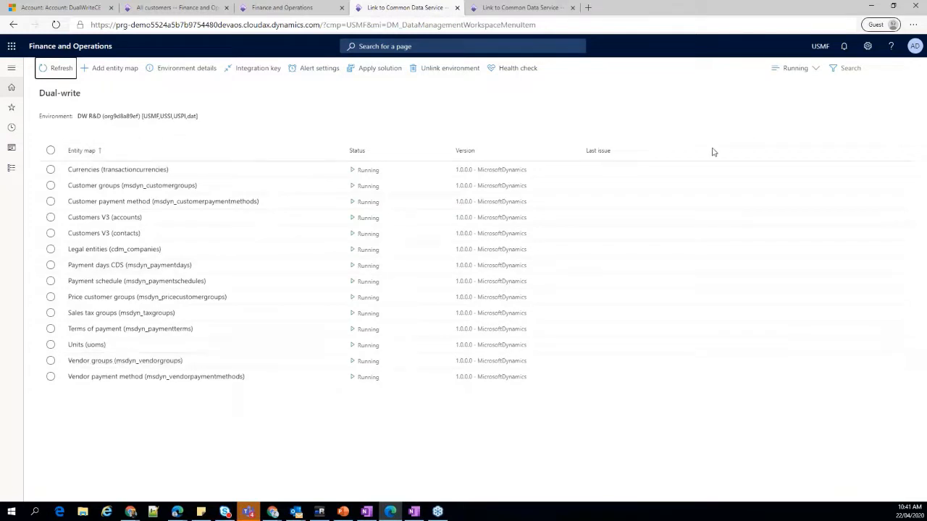
# Show entity maps of all statuses, search them for "vendor", and clear the search.
pyautogui.click(814, 70)
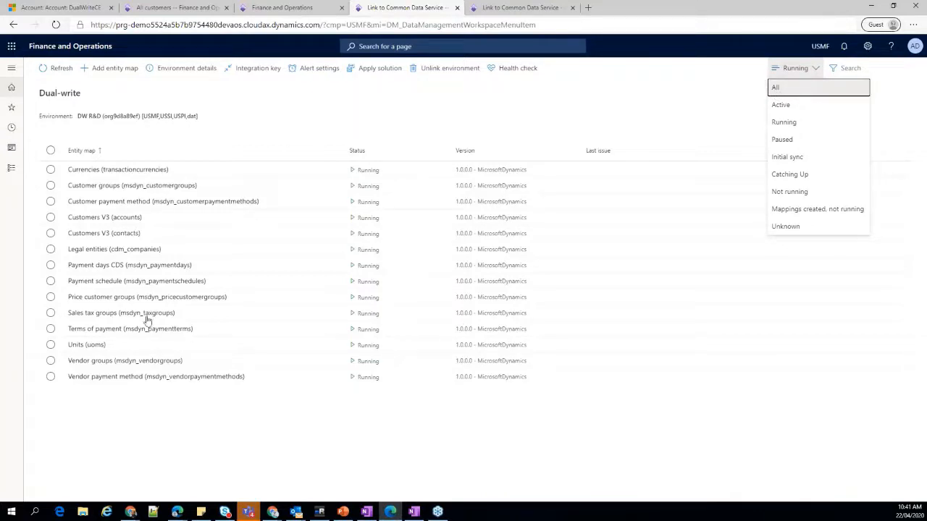
pyautogui.press('Return')
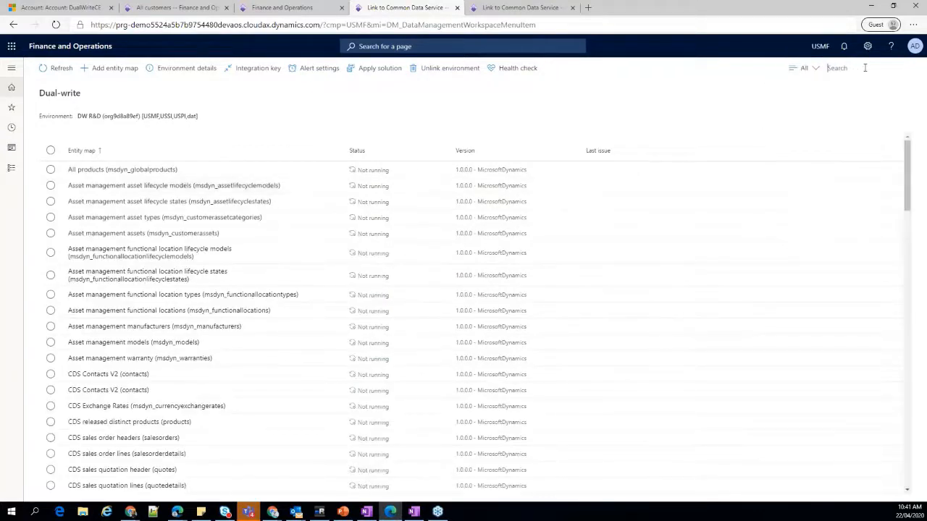
pyautogui.click(864, 67)
pyautogui.write('vendor')
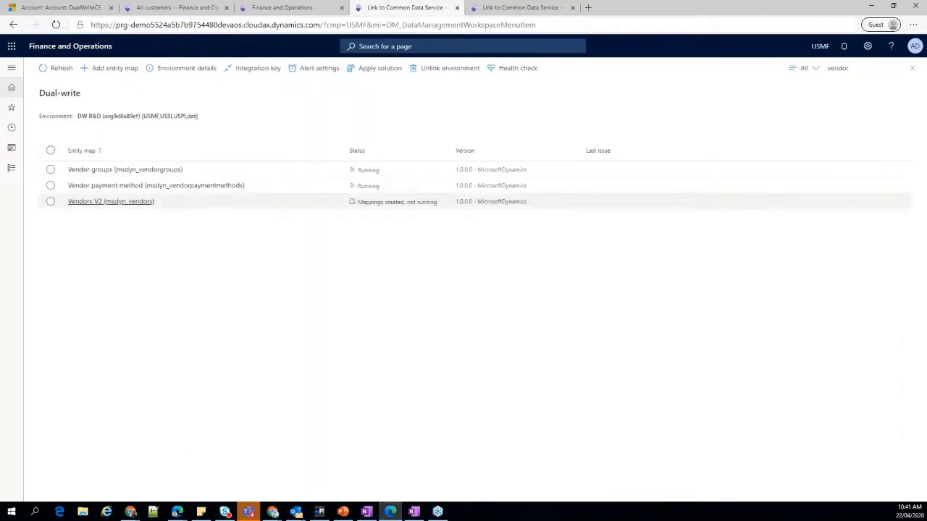
pyautogui.click(914, 67)
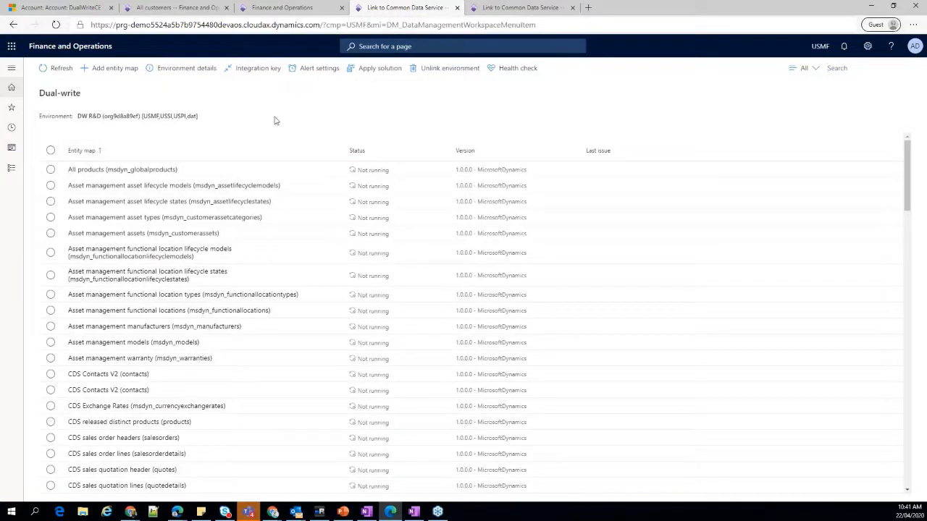
# Review the environment details of the DW R&D link, covering its connections, legal entities and integration keys.
pyautogui.click(171, 73)
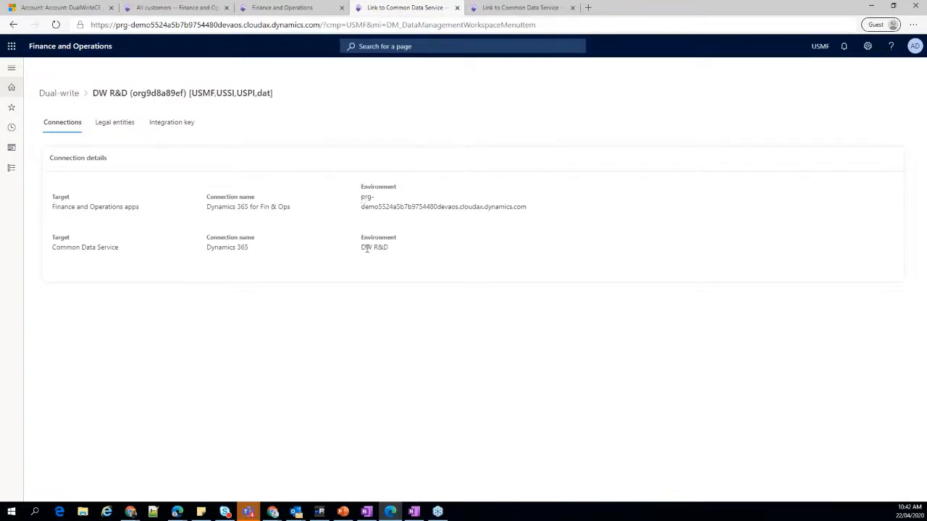
pyautogui.moveTo(362, 246); pyautogui.dragTo(395, 251)
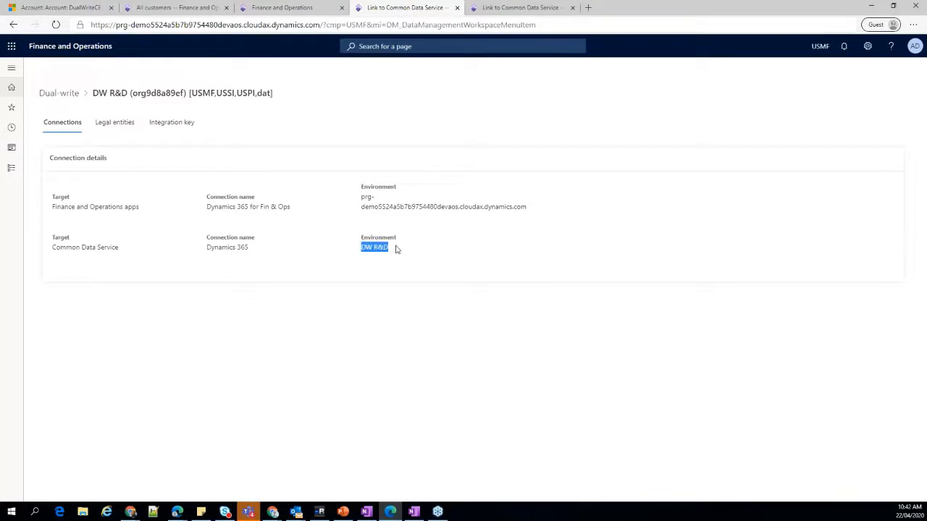
pyautogui.click(109, 123)
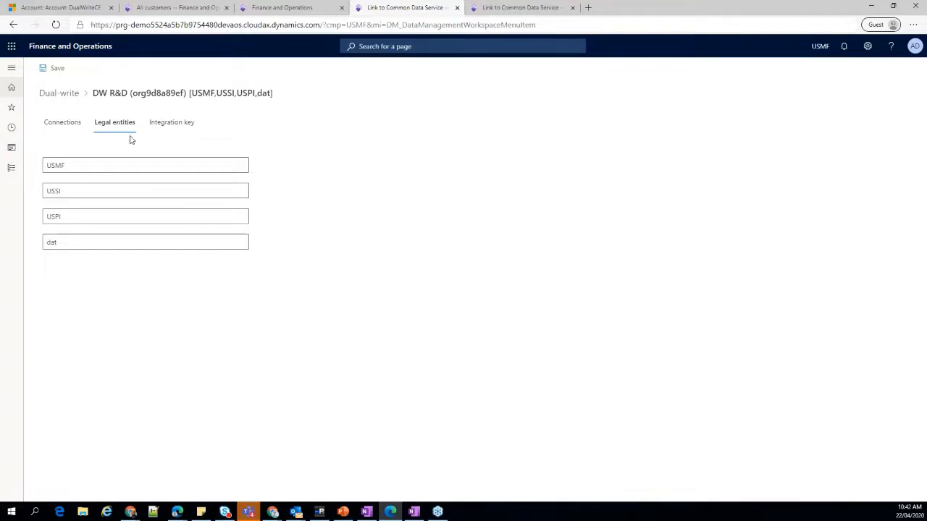
pyautogui.click(176, 126)
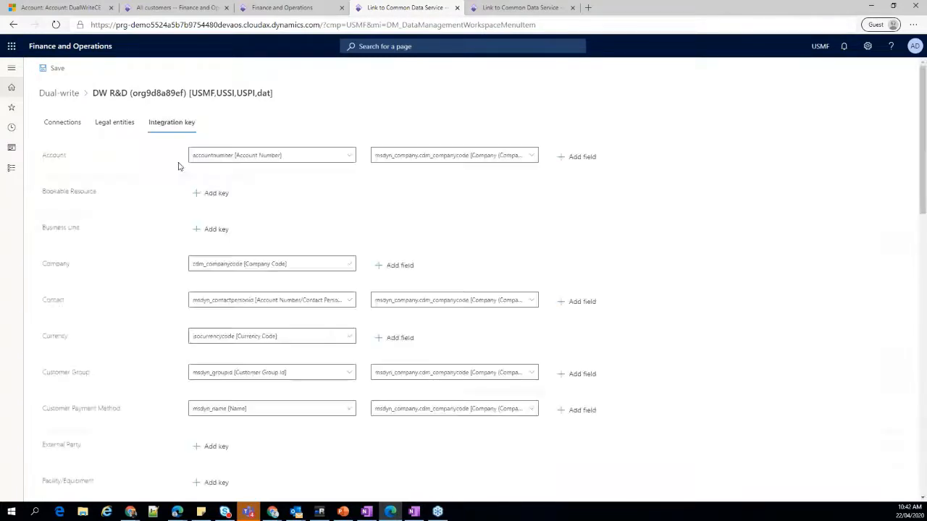
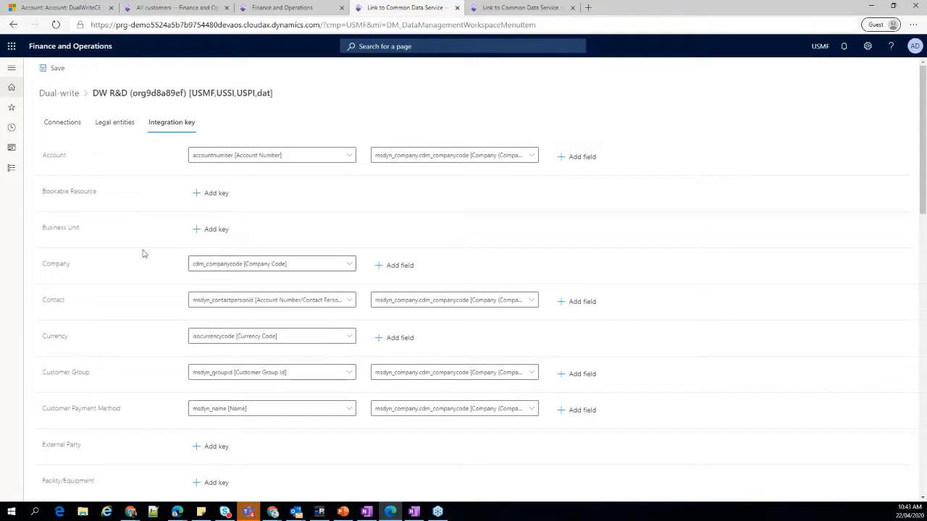
# Examine the integration keys of all entities in the DW R&D link and return to the Dual-write entity map list.
pyautogui.scroll(-5, 301, 265)
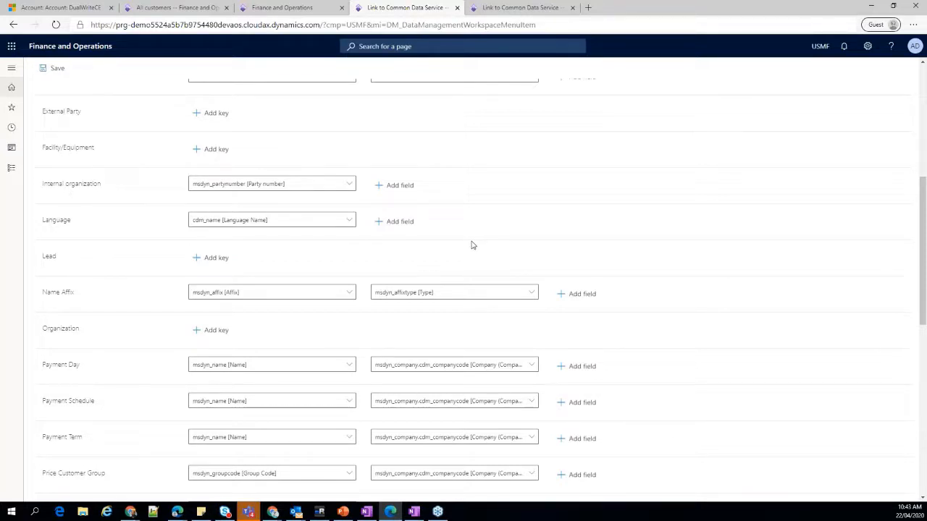
pyautogui.scroll(-7, 472, 246)
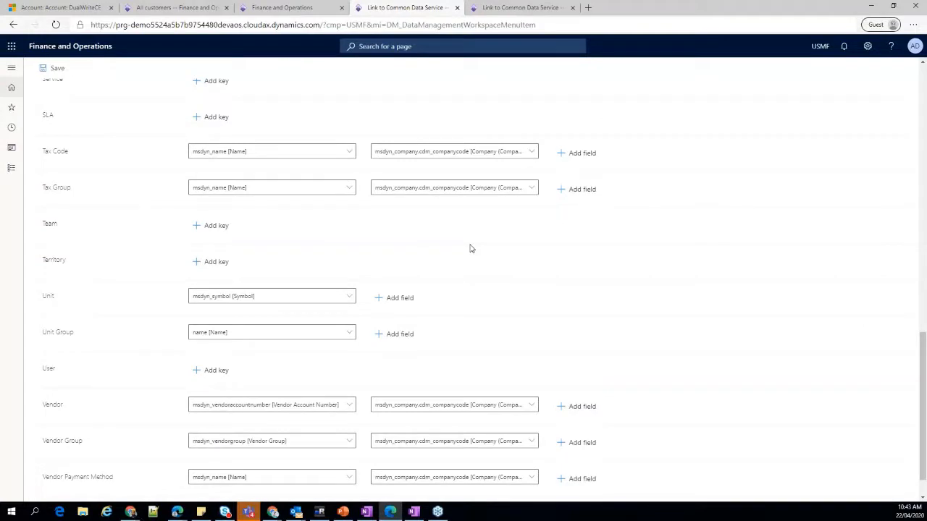
pyautogui.scroll(-1, 469, 248)
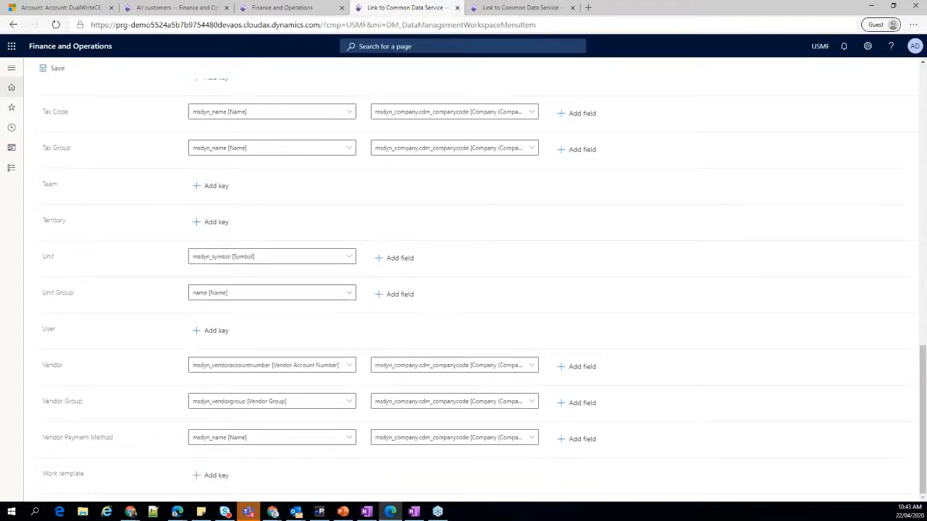
pyautogui.scroll(3, 468, 330)
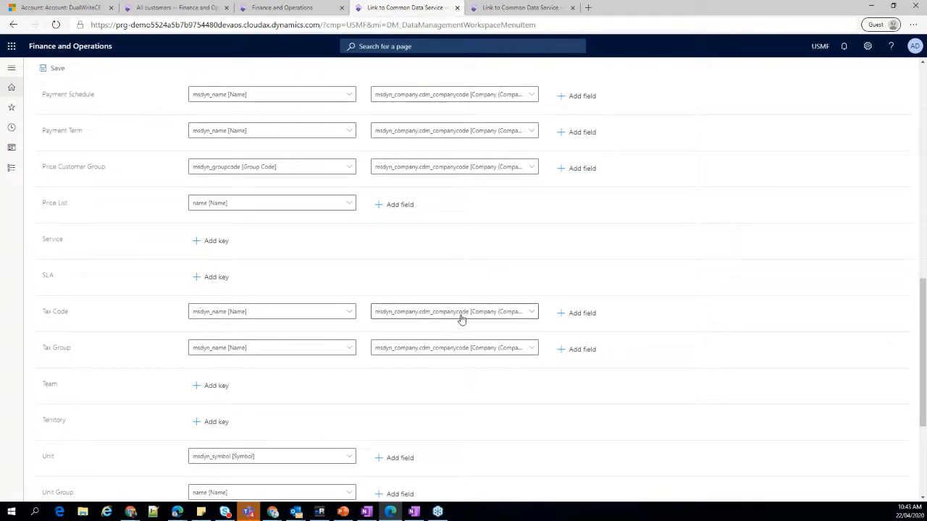
pyautogui.scroll(7, 461, 320)
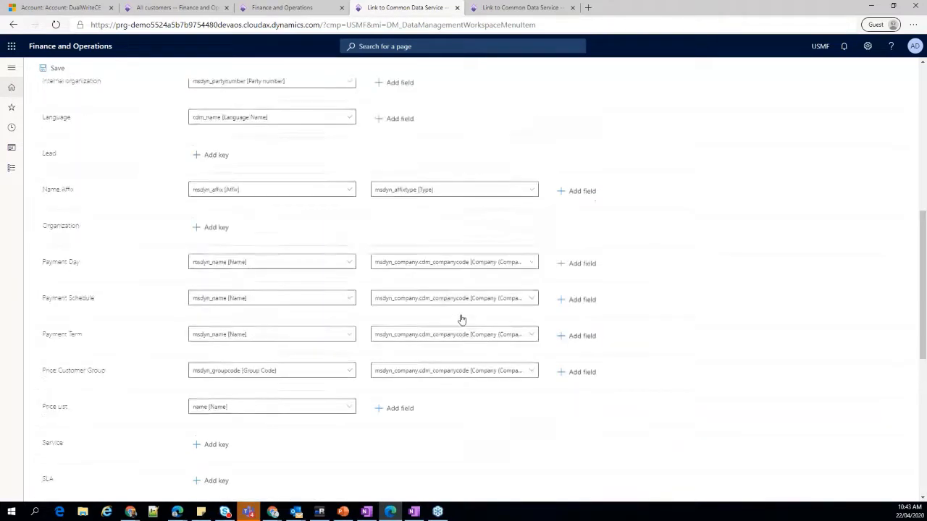
pyautogui.scroll(2, 84, 284)
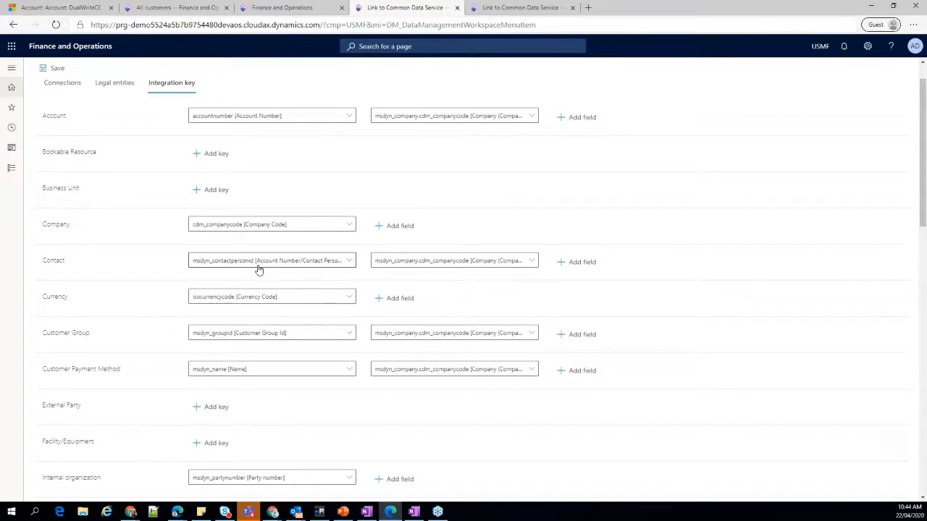
pyautogui.scroll(1, 258, 270)
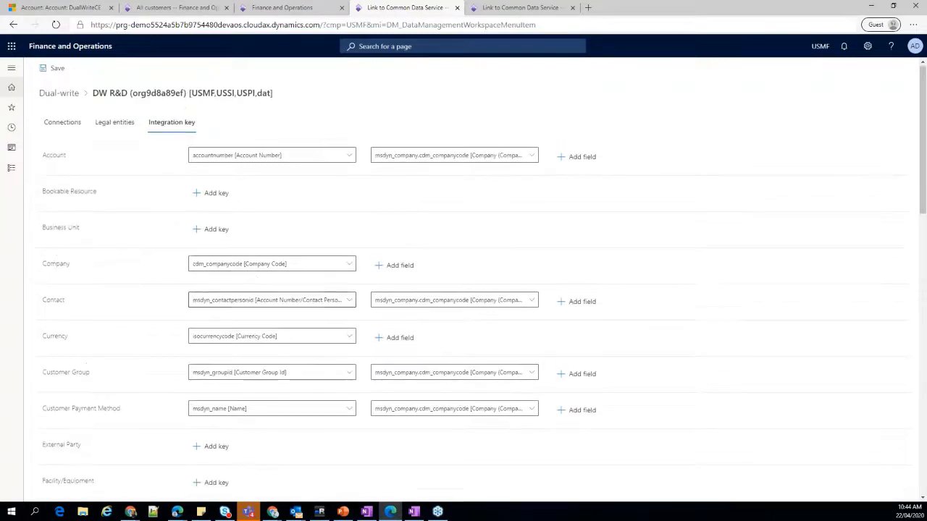
pyautogui.click(71, 96)
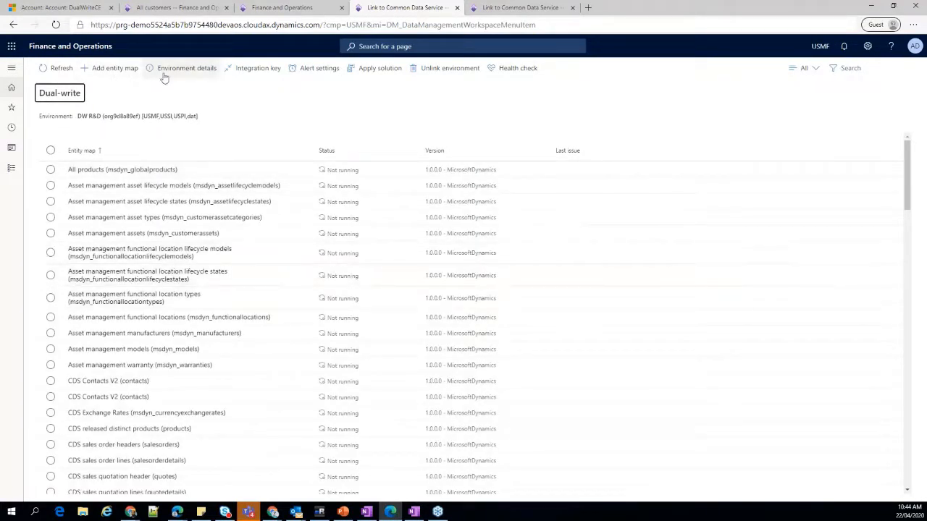
# Start adding an entity map and browse the Finance and Operations entities available for it.
pyautogui.click(116, 68)
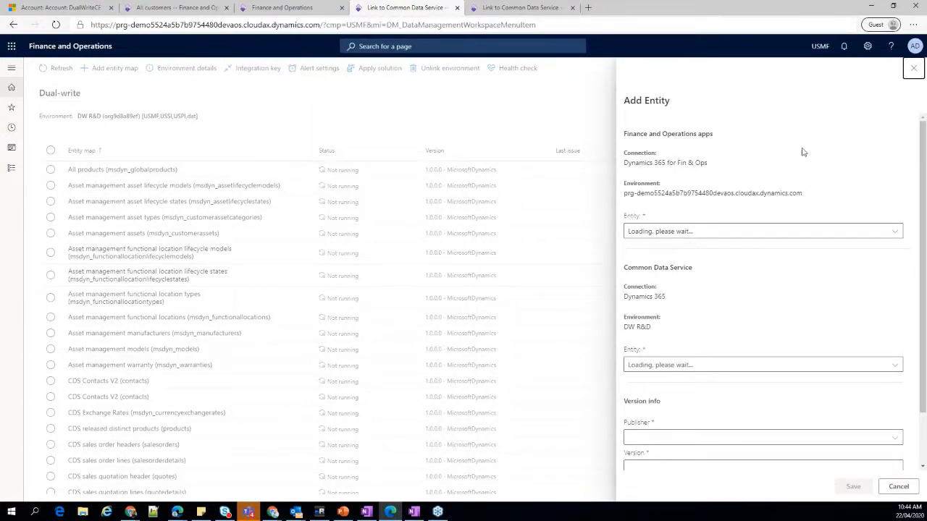
pyautogui.click(738, 234)
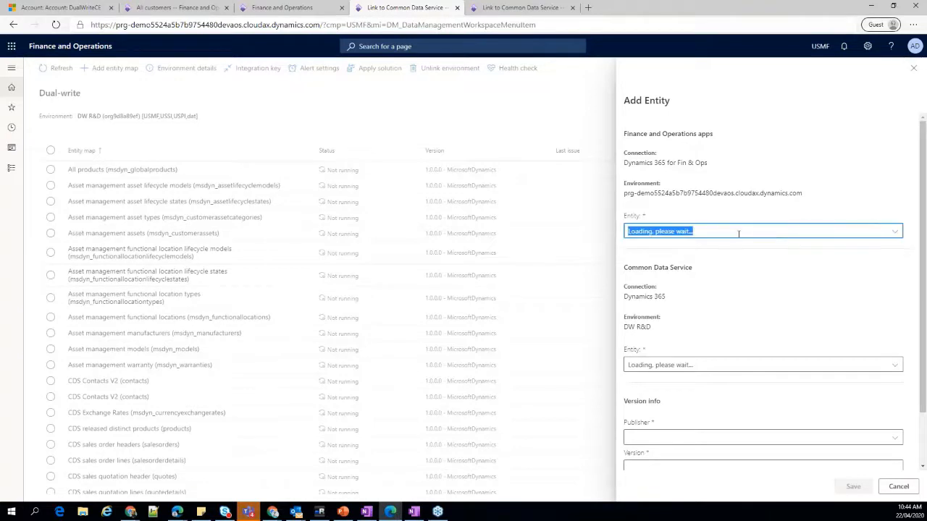
pyautogui.click(897, 233)
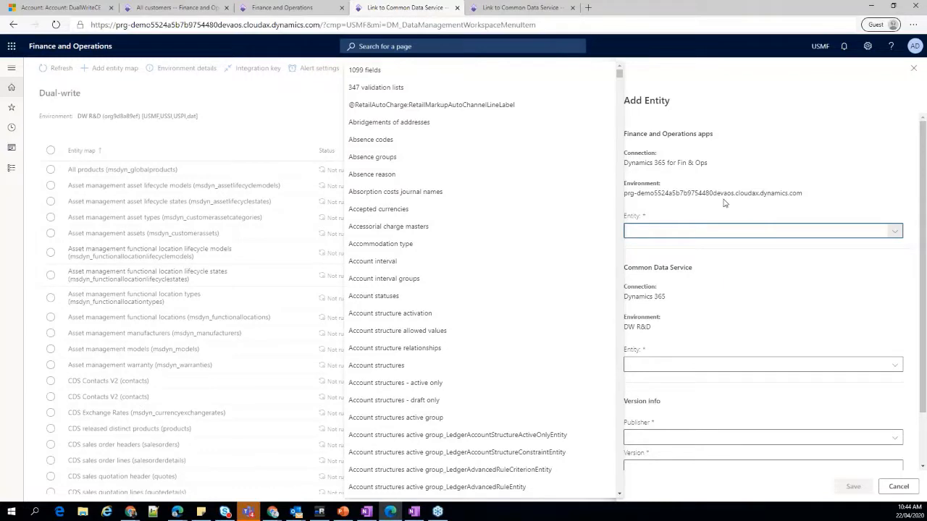
pyautogui.click(657, 202)
pyautogui.moveTo(623, 194); pyautogui.dragTo(805, 198)
pyautogui.click(873, 232)
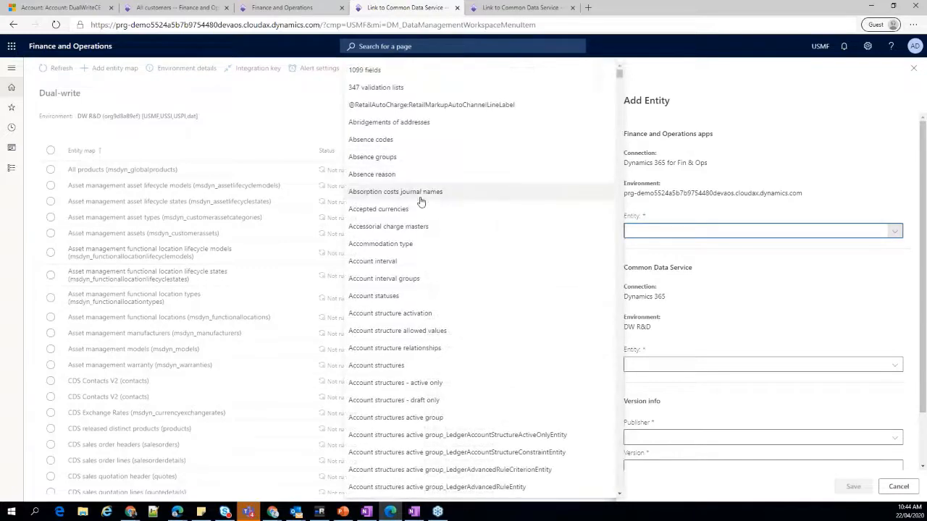
pyautogui.scroll(-2, 421, 202)
pyautogui.scroll(-10, 442, 275)
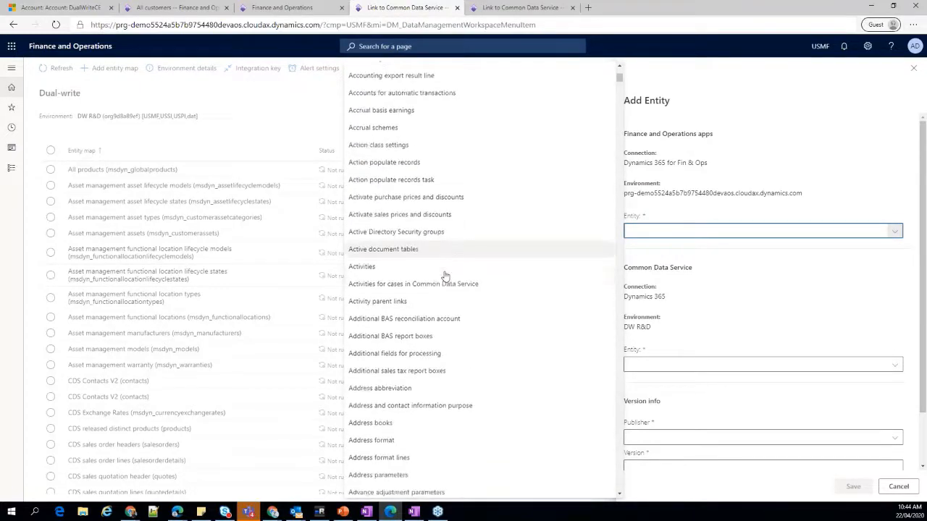
pyautogui.scroll(-1, 455, 302)
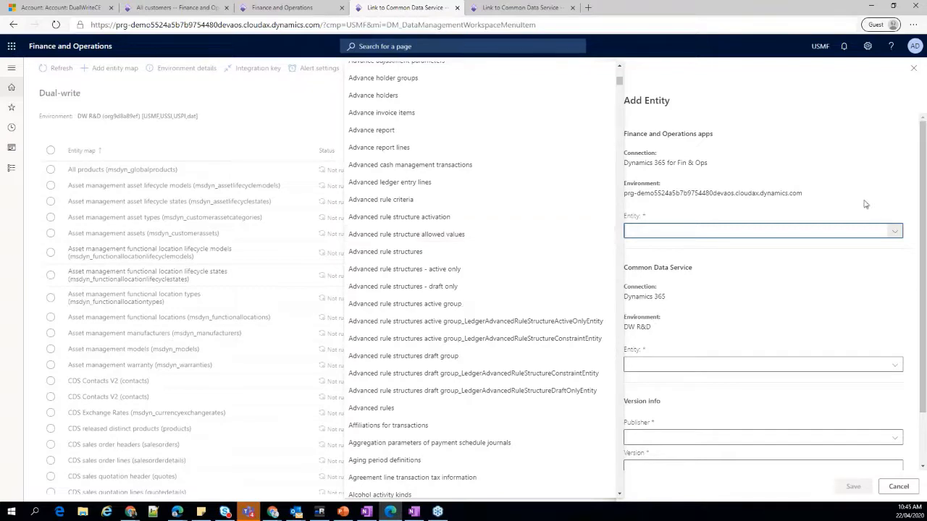
pyautogui.click(890, 282)
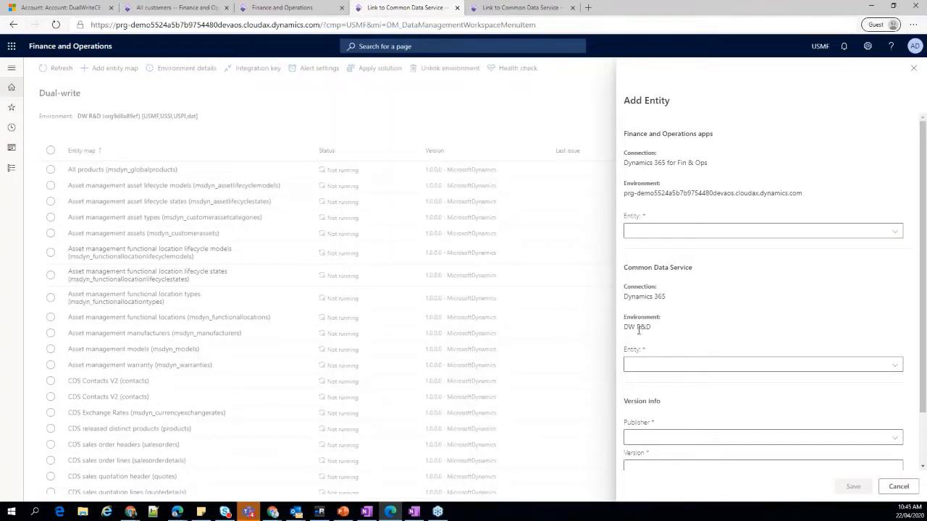
# Browse the Common Data Service entities of the DW R&D environment available for the new entity map.
pyautogui.moveTo(638, 327); pyautogui.dragTo(652, 327)
pyautogui.click(775, 366)
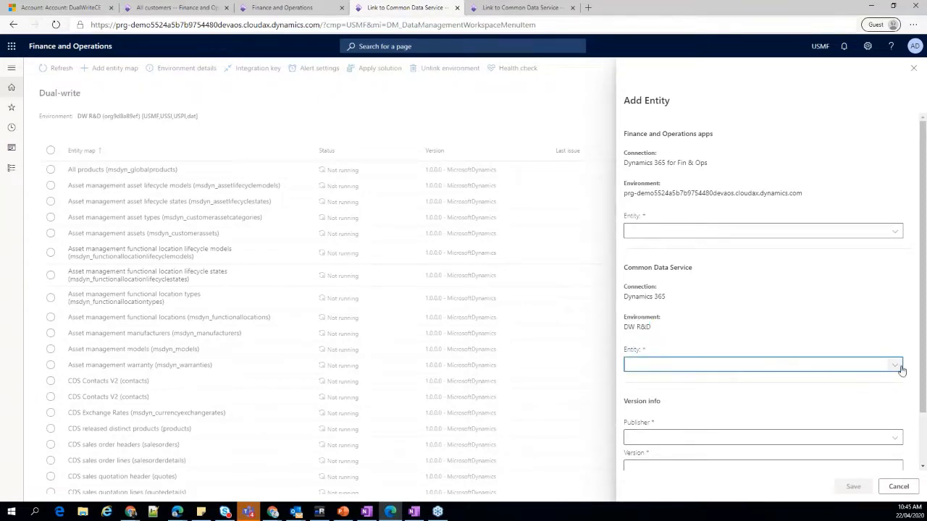
pyautogui.click(896, 365)
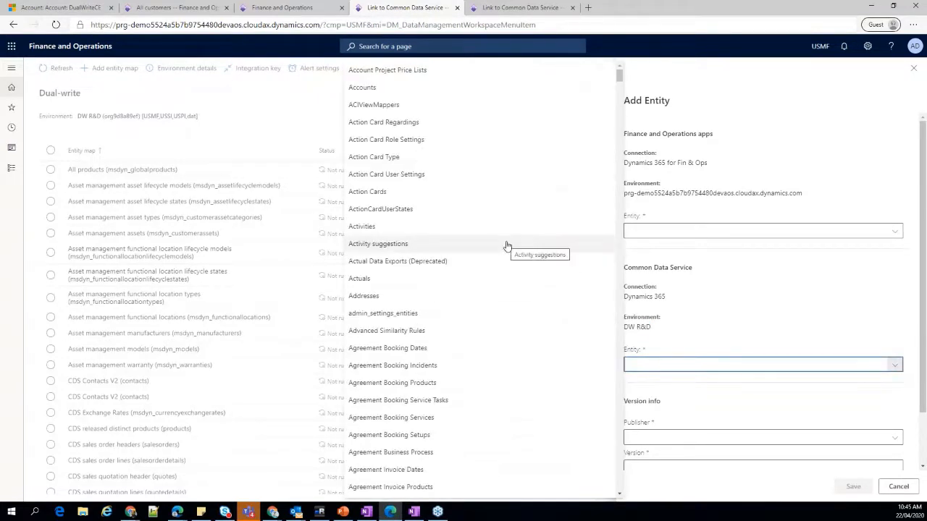
pyautogui.scroll(-5, 507, 247)
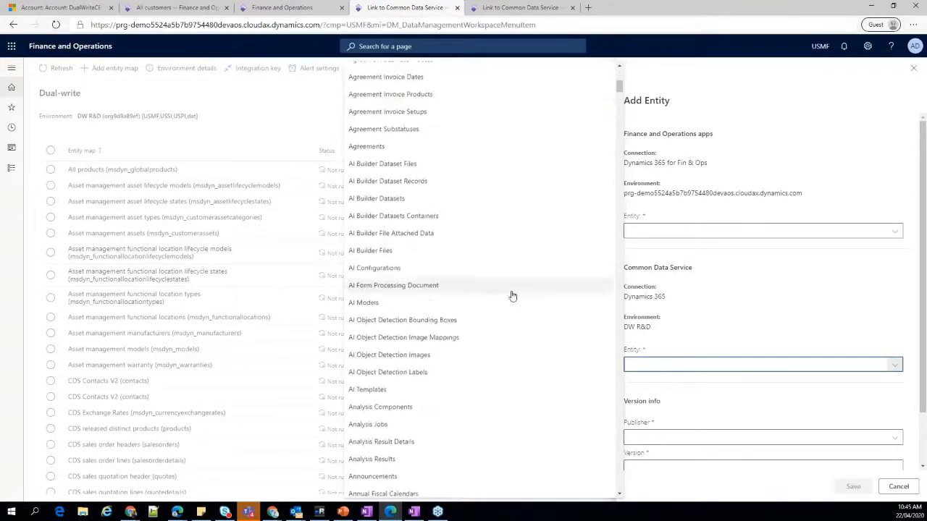
pyautogui.click(792, 312)
# Review the publisher choices, the version field and both entity fields required for the new entity map.
pyautogui.click(895, 437)
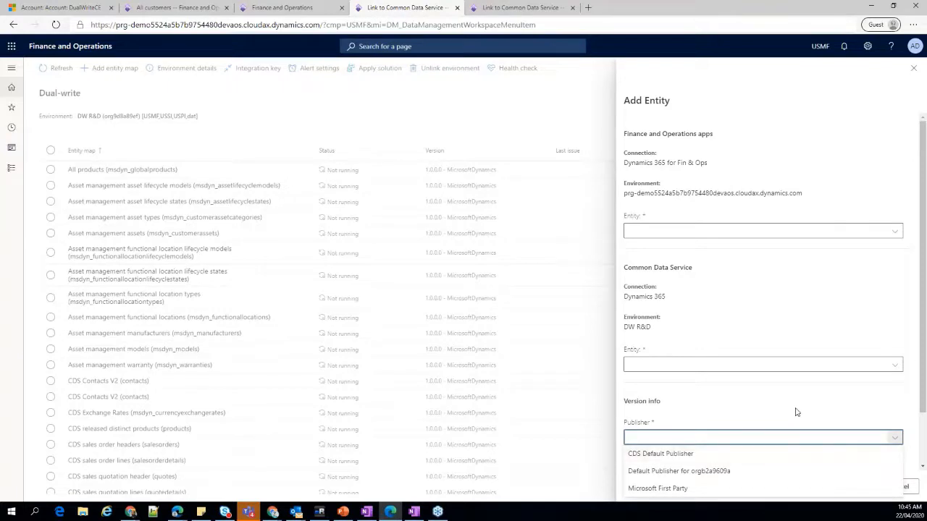
pyautogui.scroll(-2, 794, 412)
pyautogui.click(685, 407)
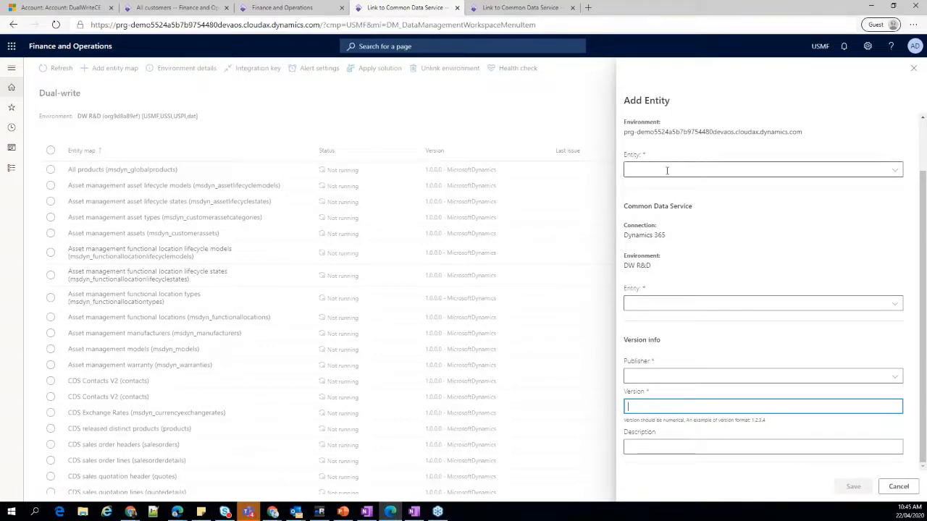
pyautogui.click(666, 299)
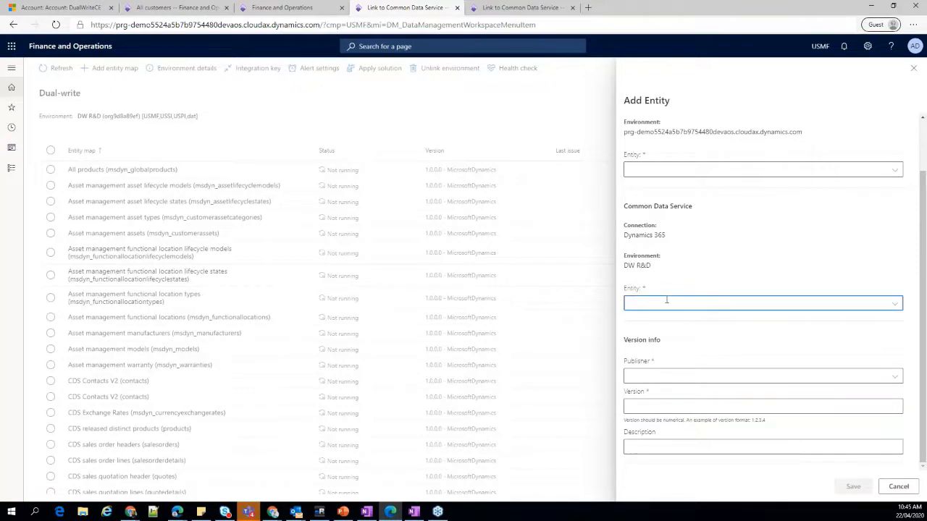
pyautogui.click(647, 172)
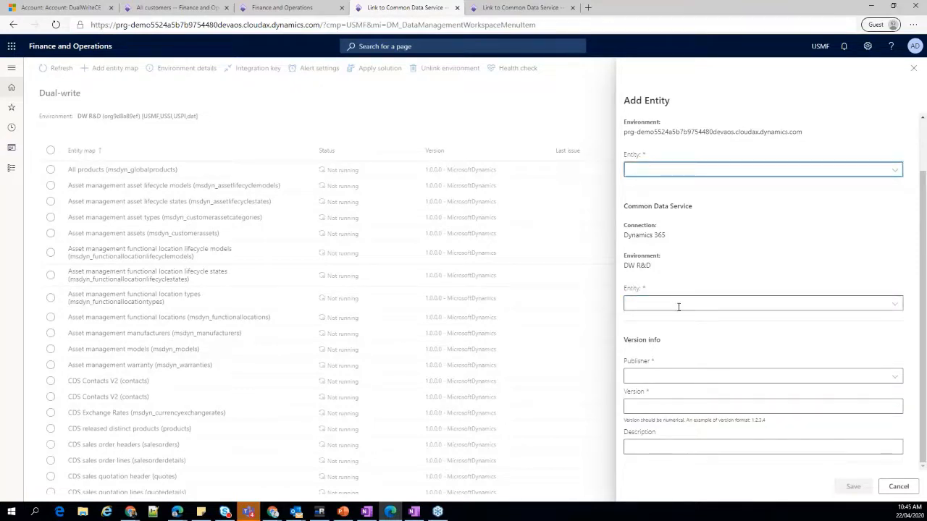
pyautogui.click(676, 305)
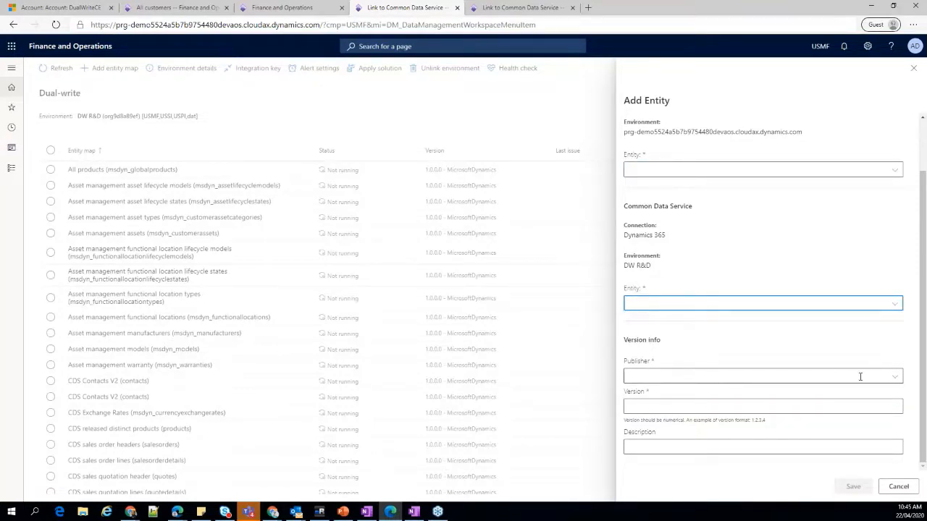
# Try Default Publisher for orgb2a9609a and version 1.0.0.1 on the new entity map, and discard the form.
pyautogui.click(894, 376)
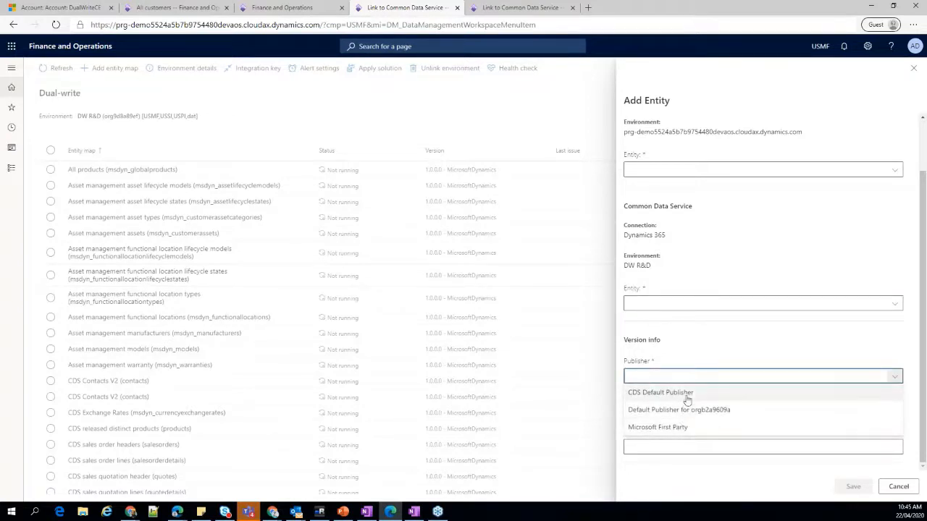
pyautogui.click(711, 411)
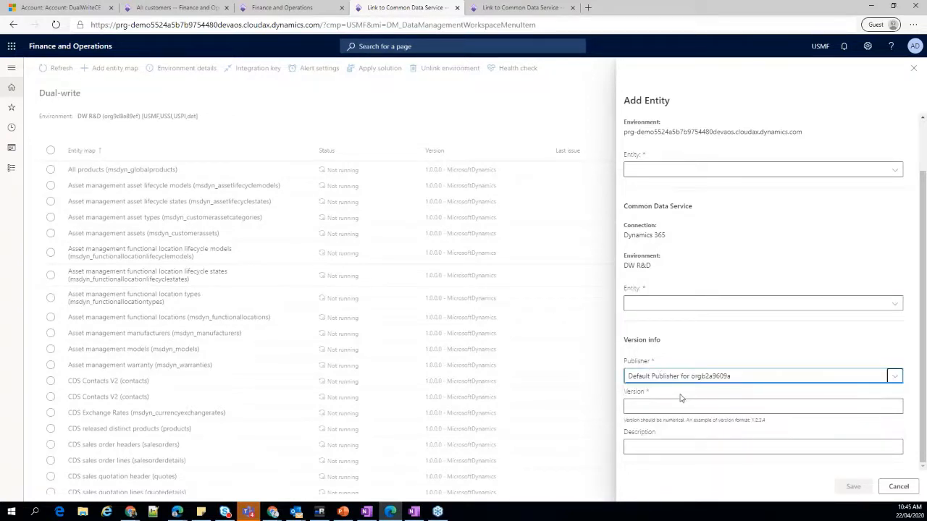
pyautogui.click(719, 405)
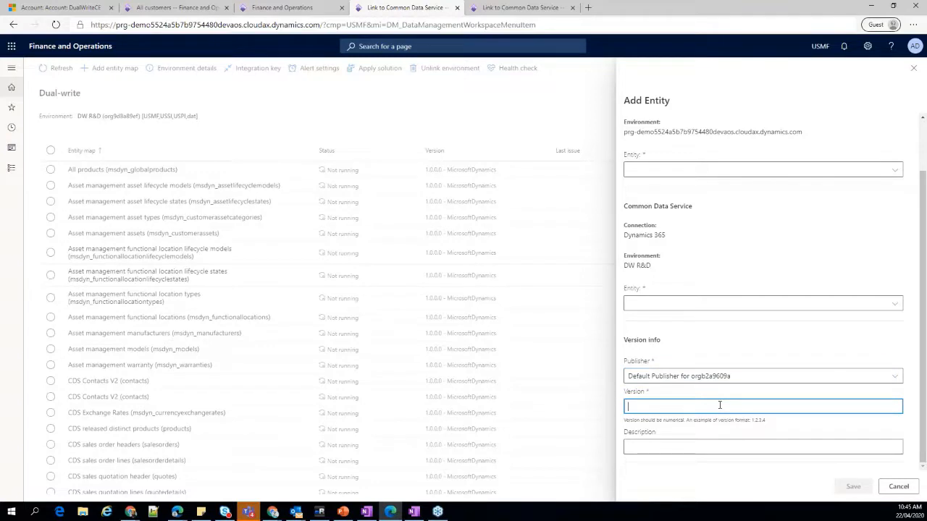
pyautogui.write('1.0.0')
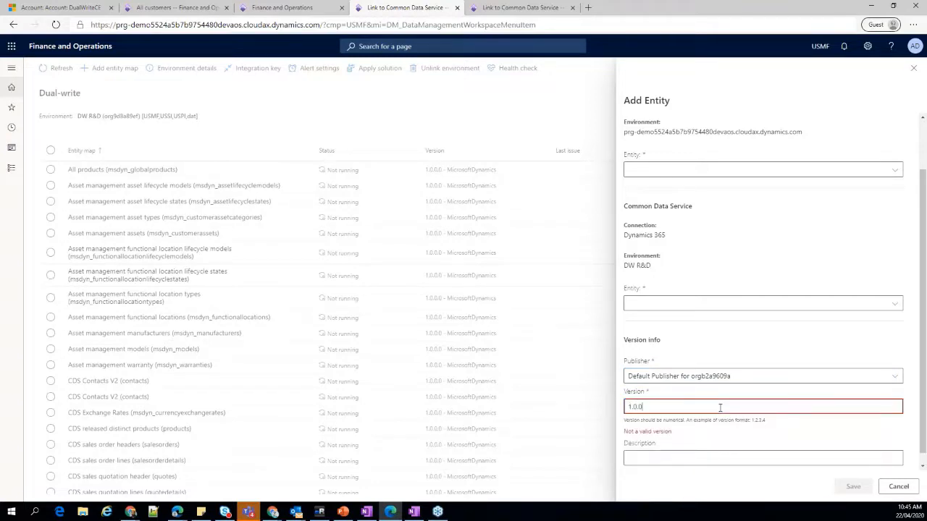
pyautogui.write('.1')
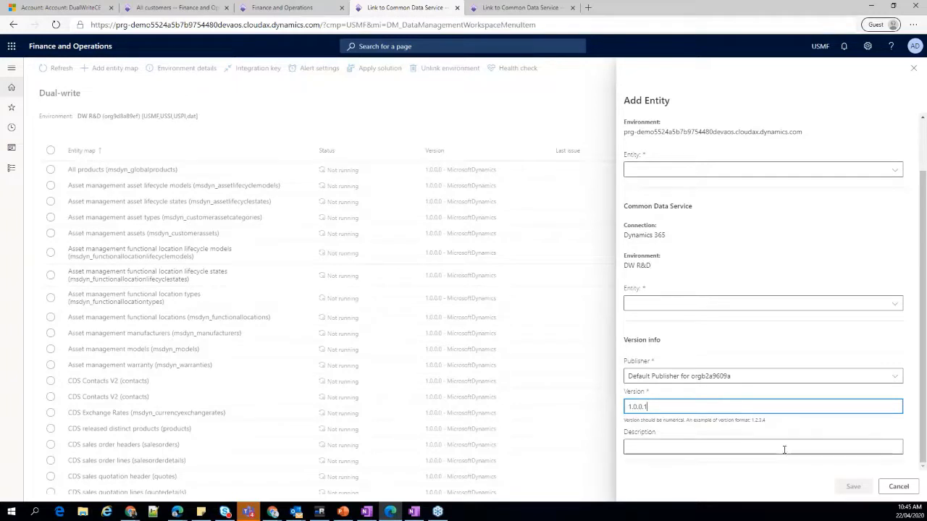
pyautogui.click(899, 488)
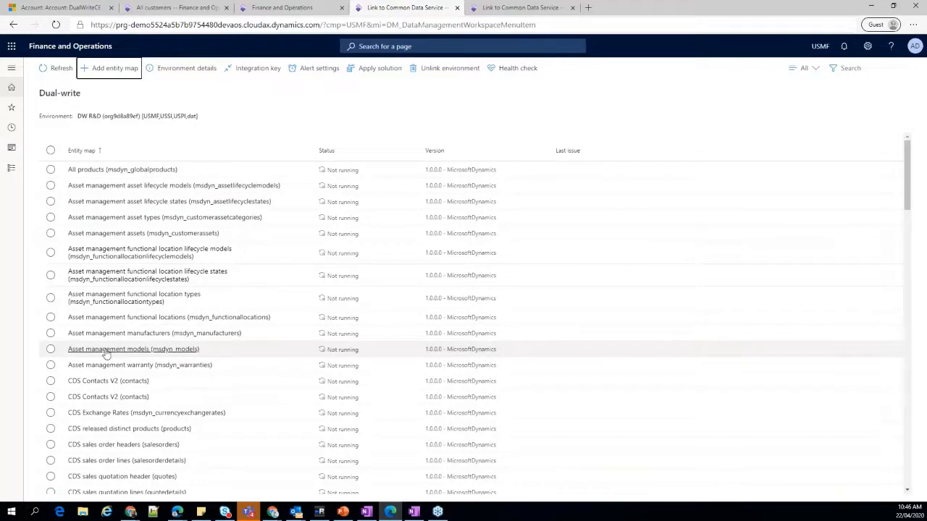
# Open the Colors (msdyn_productcolors) entity map, check its COLORID mapping and filter query editor, and close the editor without a query.
pyautogui.scroll(-2, 105, 353)
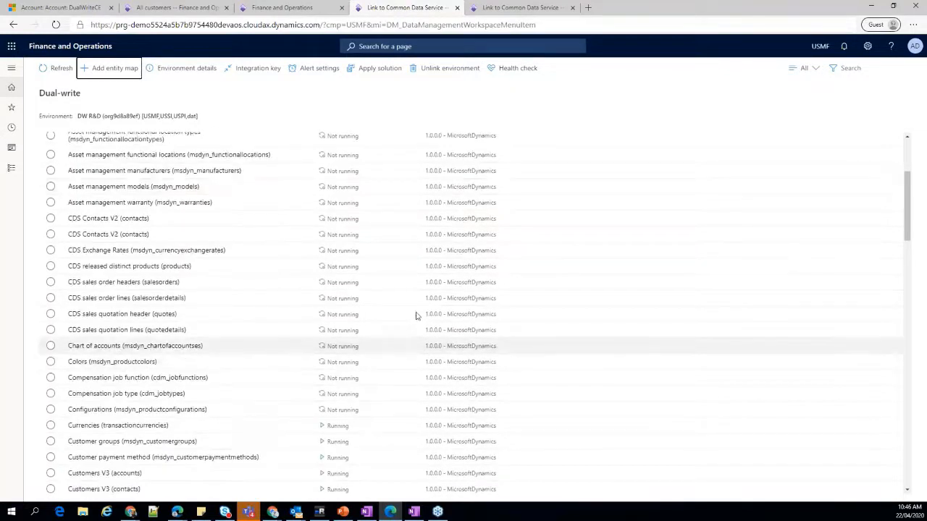
pyautogui.click(103, 362)
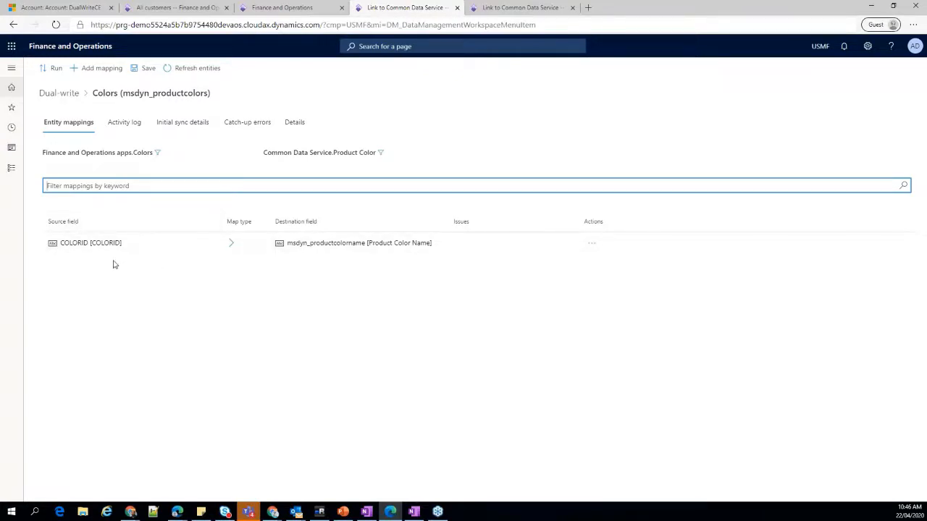
pyautogui.click(232, 243)
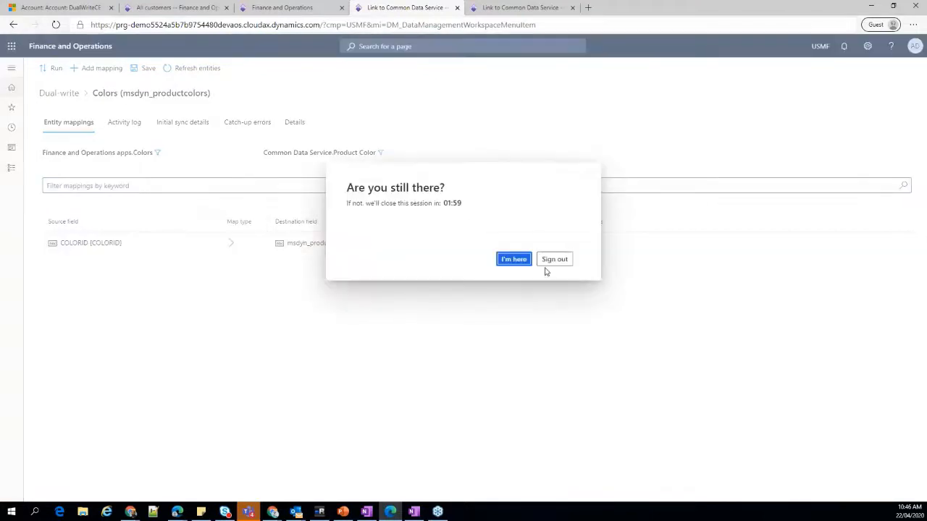
pyautogui.click(514, 260)
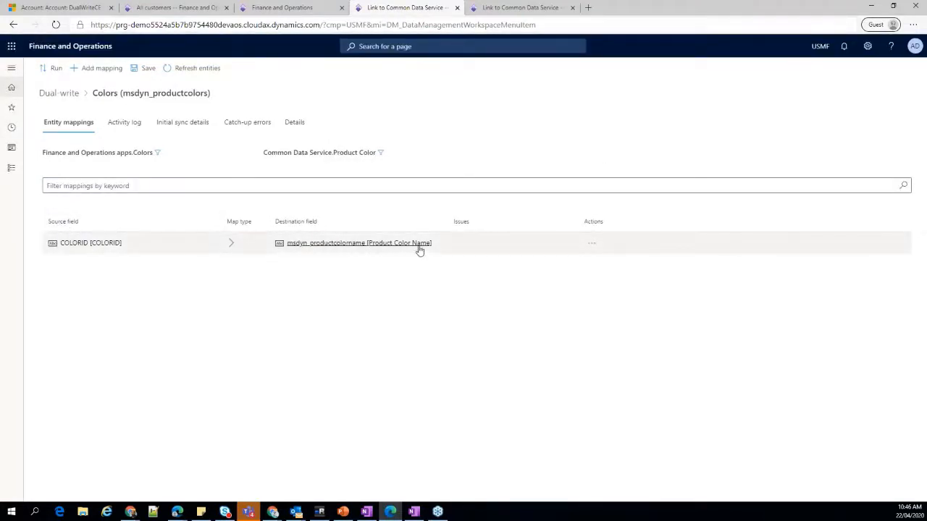
pyautogui.click(157, 152)
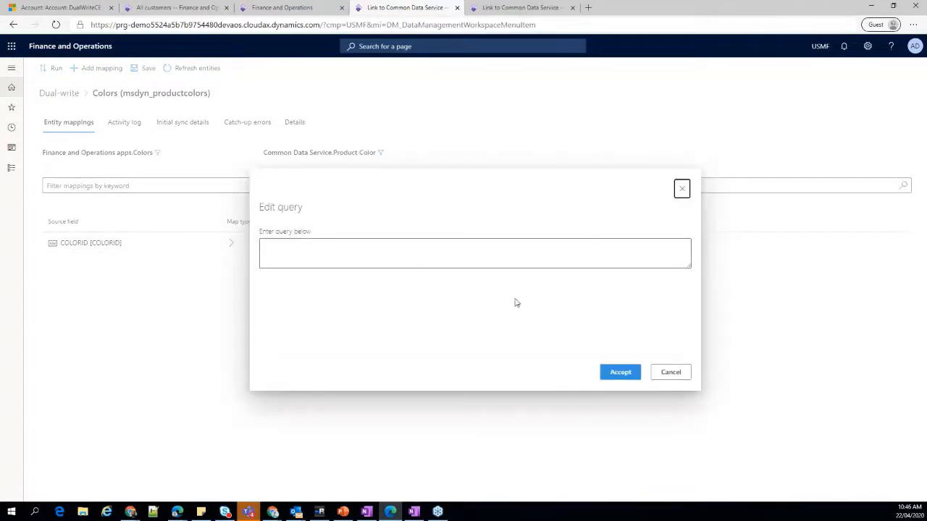
pyautogui.click(673, 373)
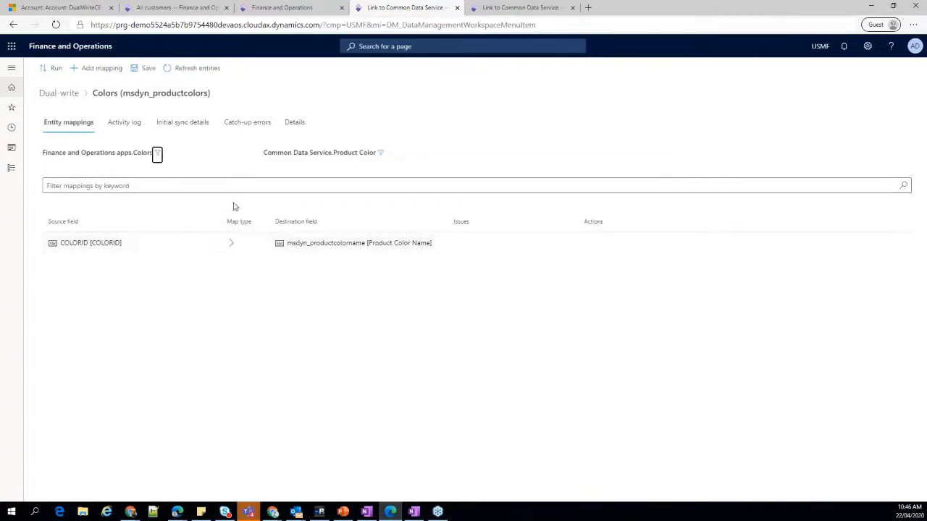
# Check the filter query editor of the Common Data Service Product Color entity, and close it without a query.
pyautogui.click(380, 153)
pyautogui.click(676, 374)
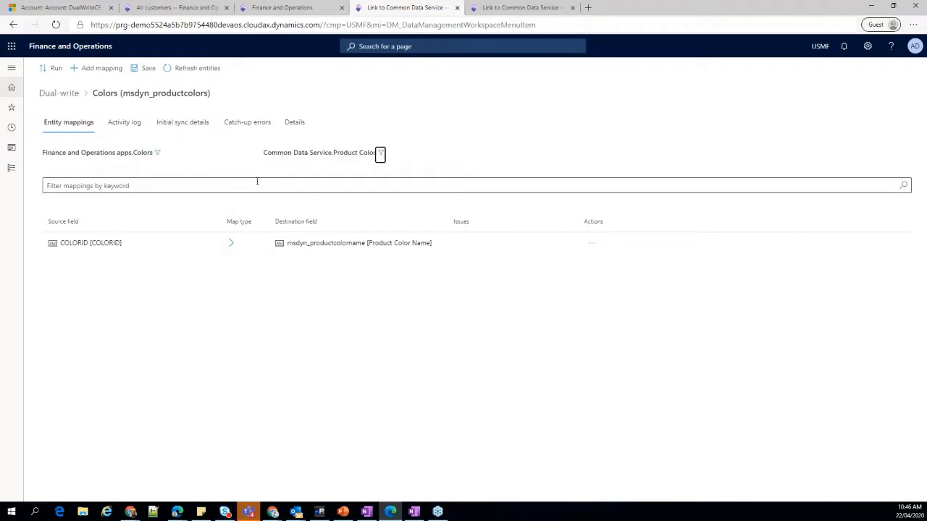
# Run the Colors entity map with initial sync enabled and Finance and Operations apps as the master for initial sync.
pyautogui.click(53, 69)
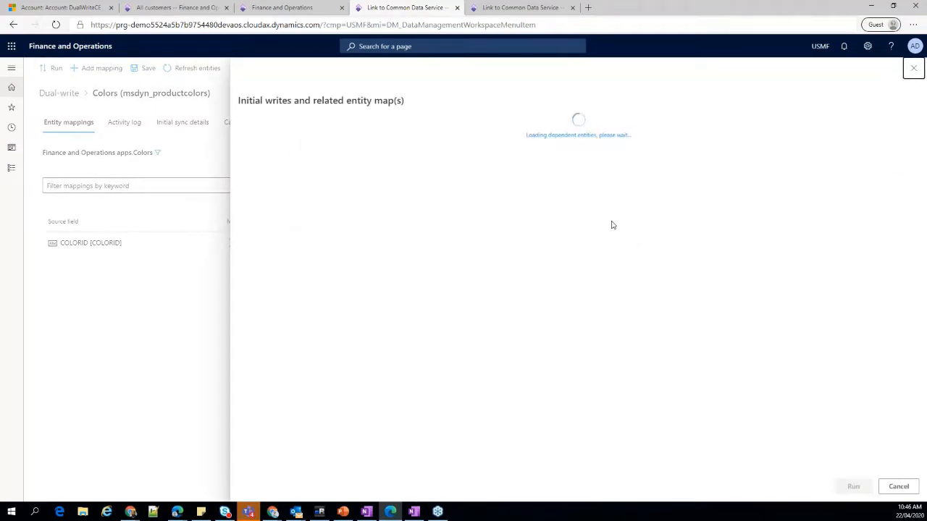
pyautogui.click(684, 155)
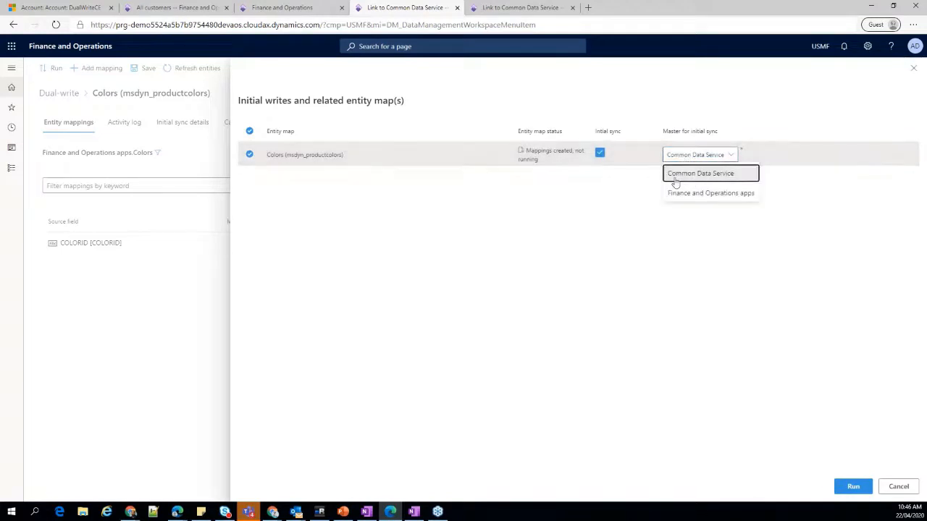
pyautogui.click(671, 172)
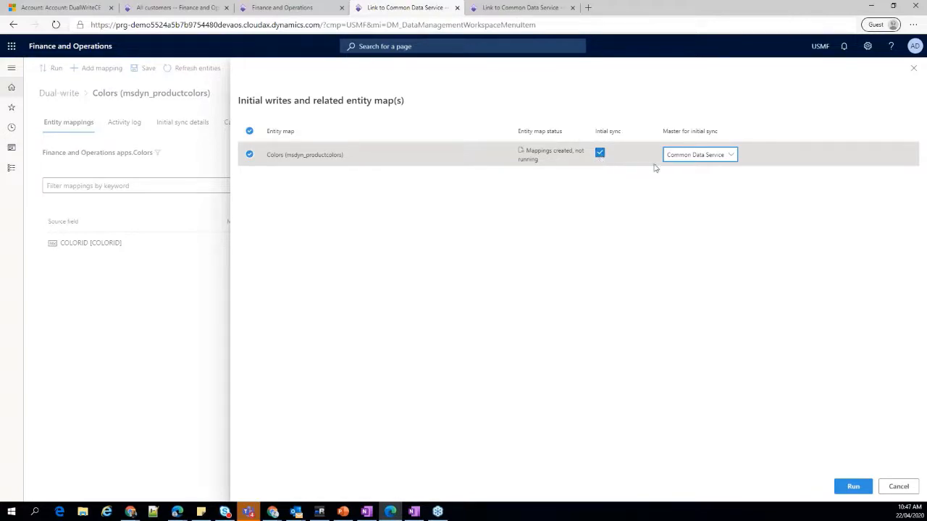
pyautogui.click(676, 156)
pyautogui.click(685, 201)
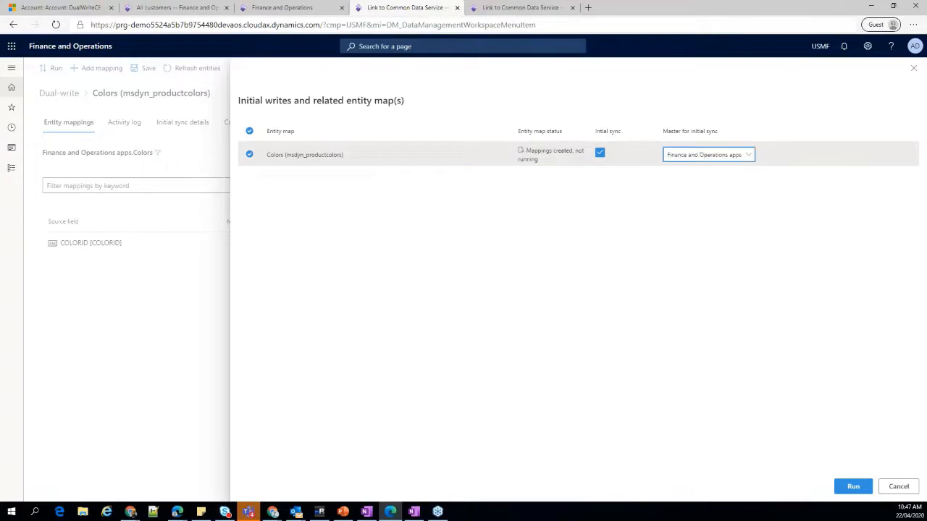
pyautogui.click(856, 487)
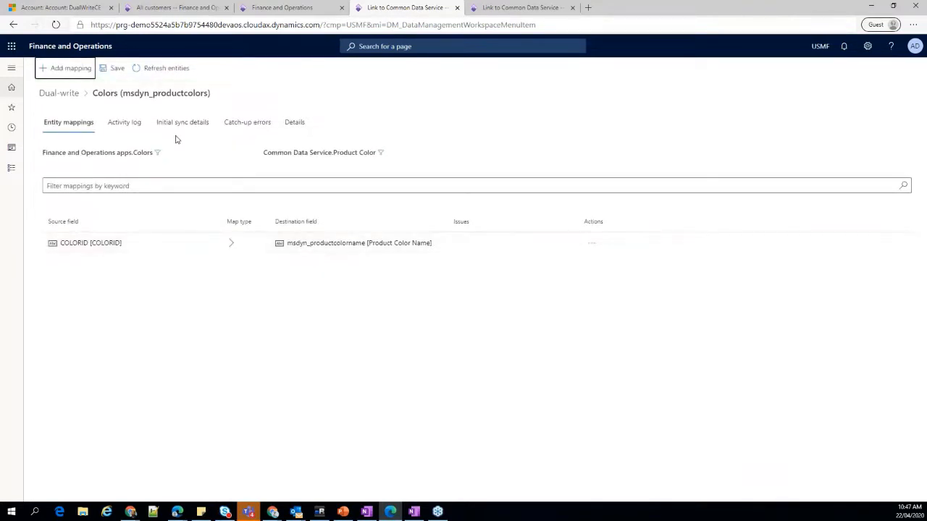
# Refresh and check the initial sync details of the Colors map, and return to its entity mappings.
pyautogui.click(181, 123)
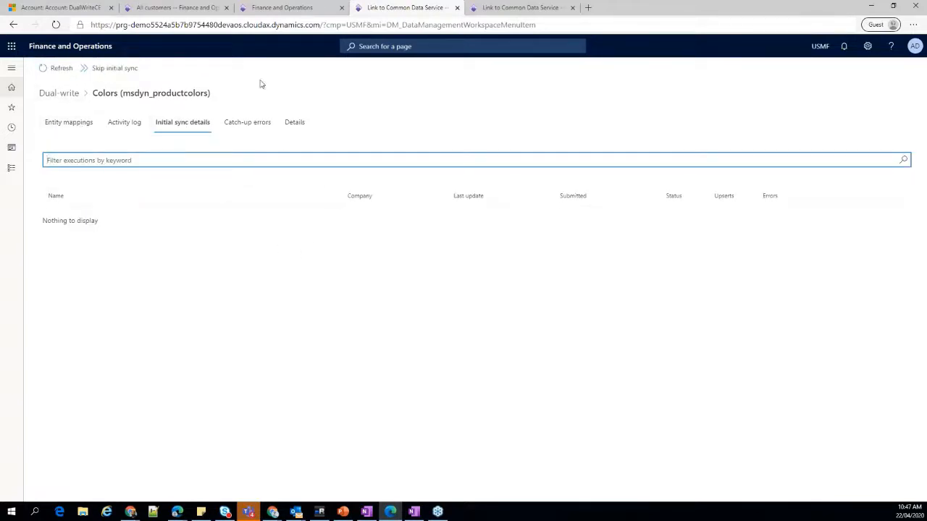
pyautogui.click(56, 73)
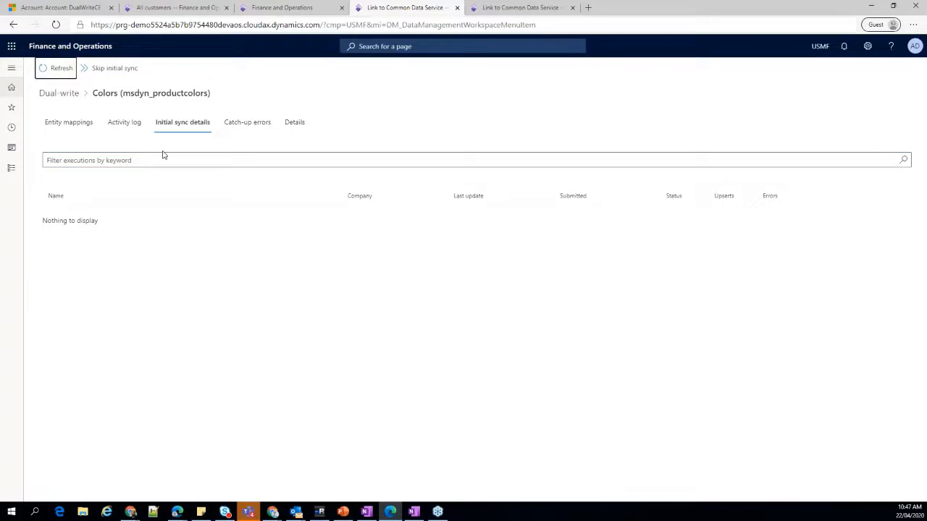
pyautogui.click(69, 125)
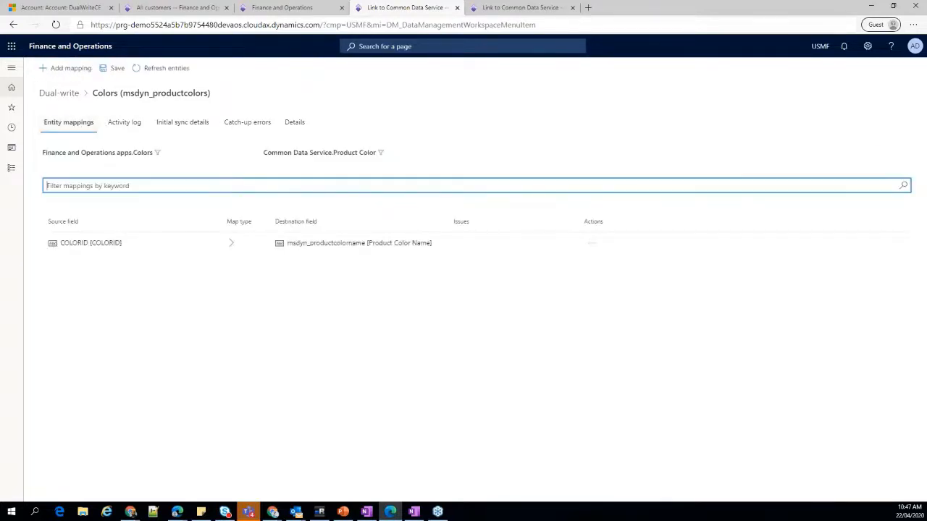
# Search the Dual-write entity maps for Colors, and inspect the tasks of the map's initial sync execution, including From AX Colors to CRM msdyn_productcolors.
pyautogui.click(59, 92)
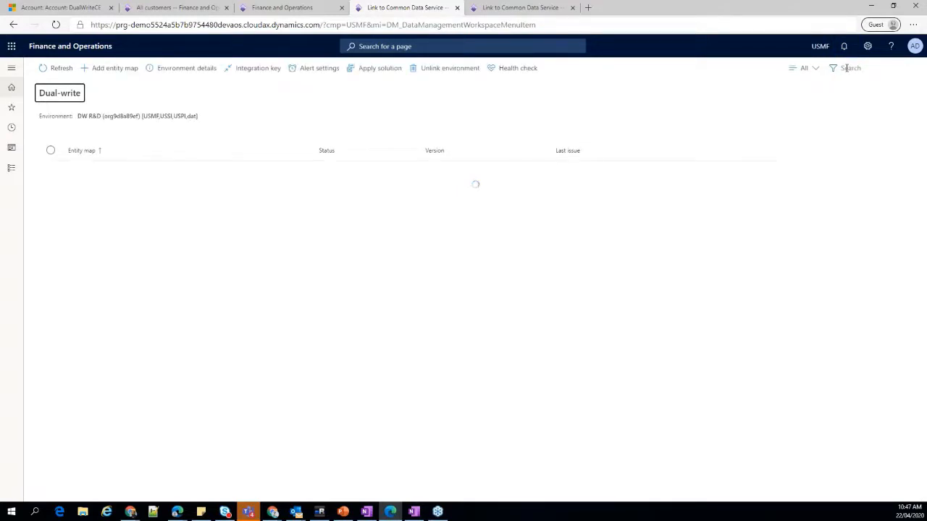
pyautogui.click(848, 68)
pyautogui.write('Colors')
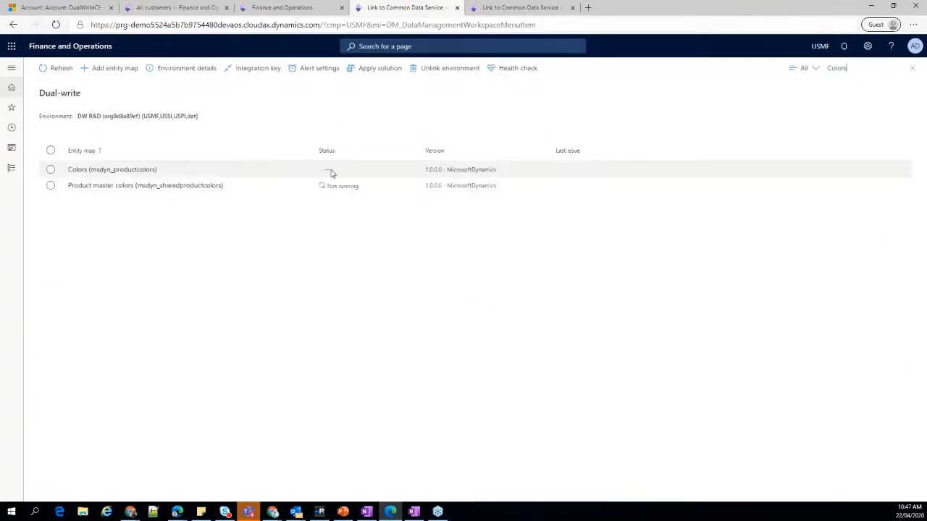
pyautogui.click(332, 172)
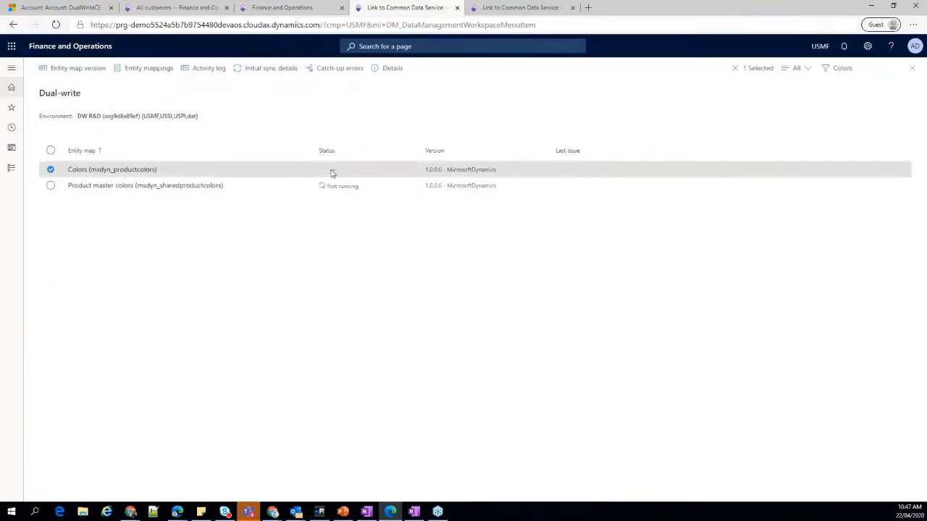
pyautogui.click(271, 70)
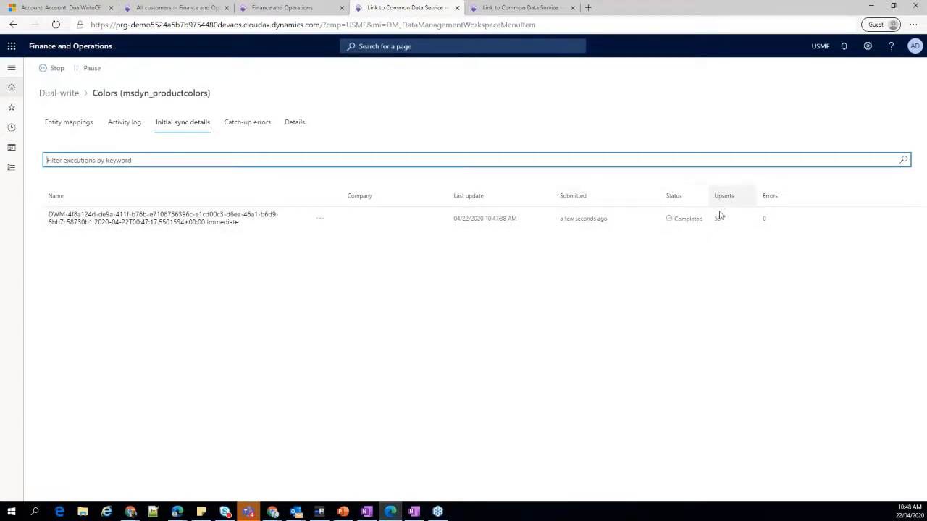
pyautogui.click(204, 223)
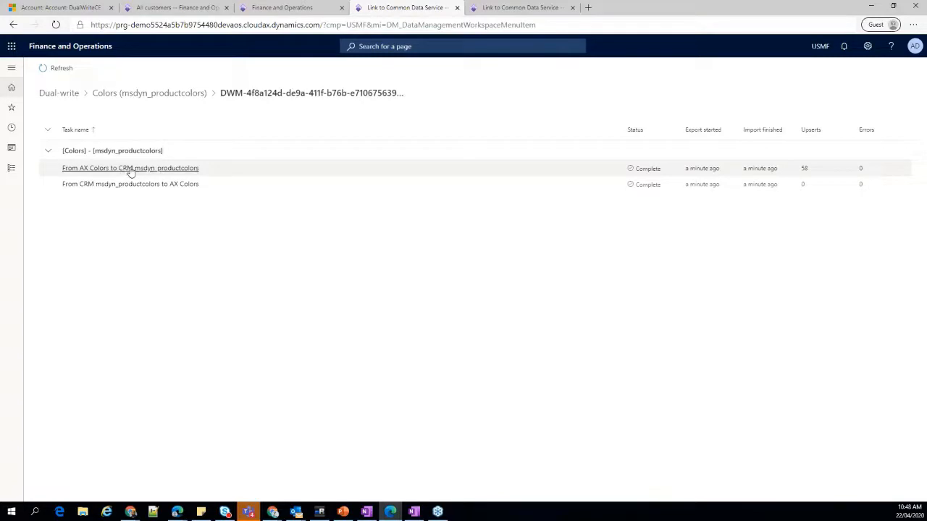
pyautogui.click(181, 170)
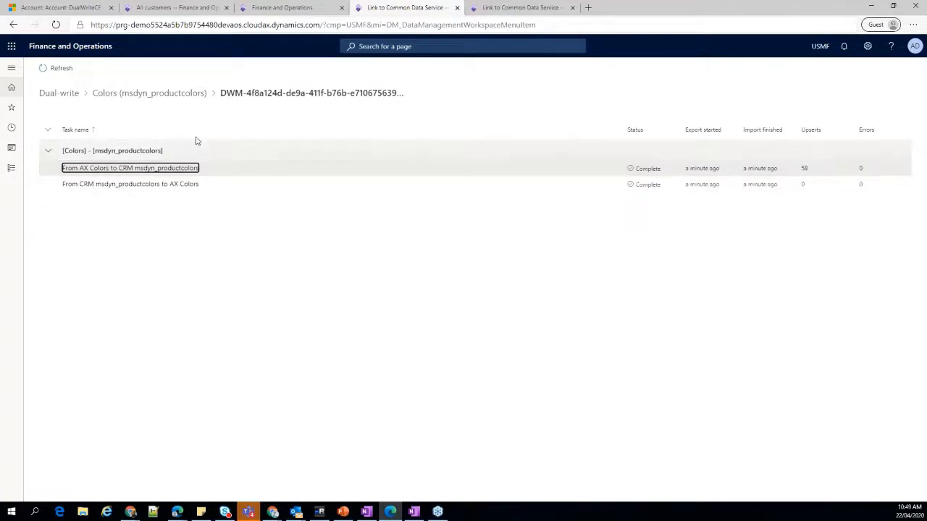
# Return to the Dual-write list, search for color, and open the field mappings of Colors (msdyn_productcolors).
pyautogui.click(44, 96)
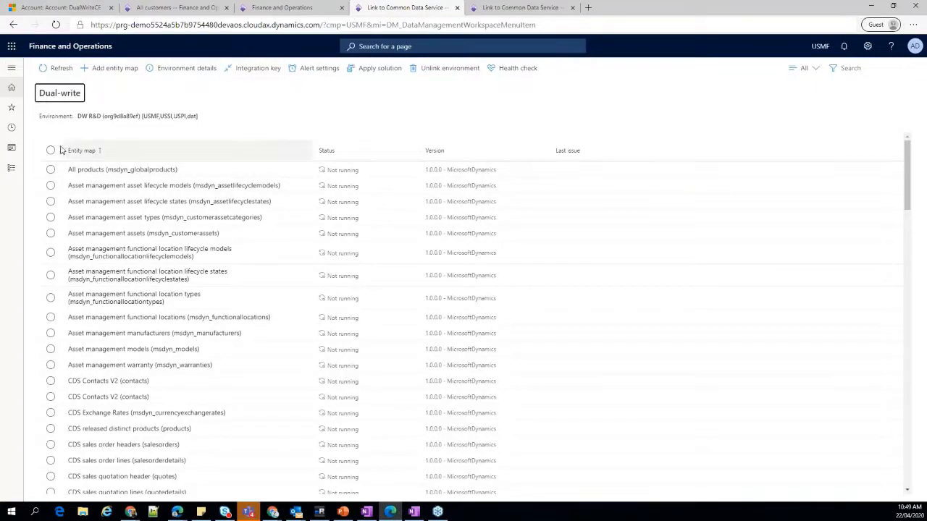
pyautogui.click(849, 68)
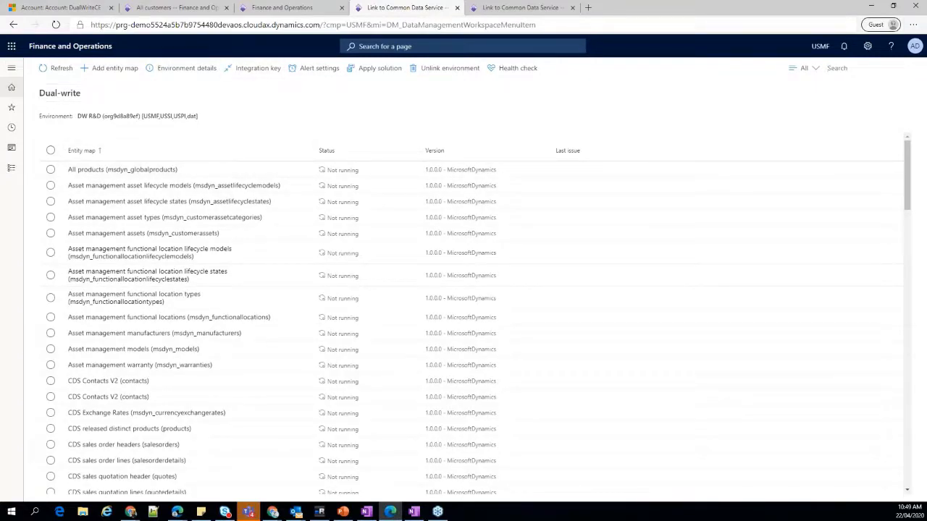
pyautogui.write('color')
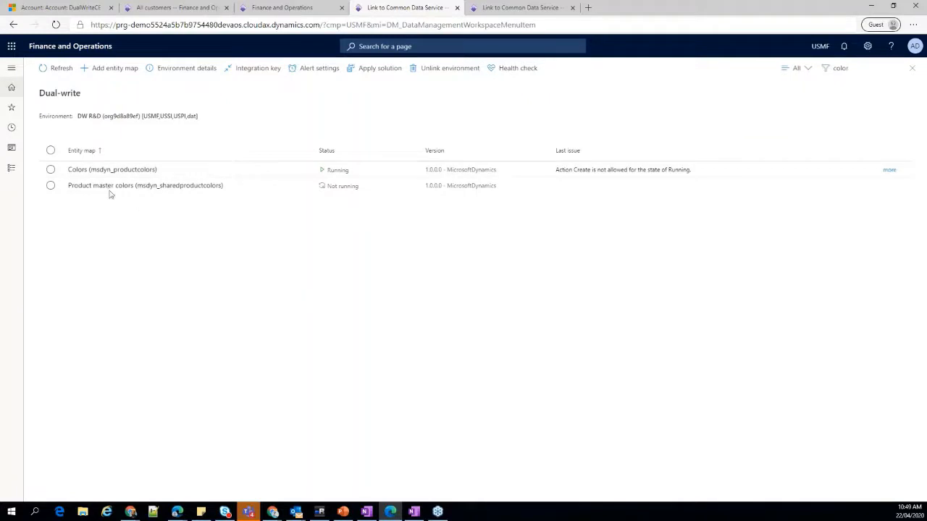
pyautogui.click(94, 170)
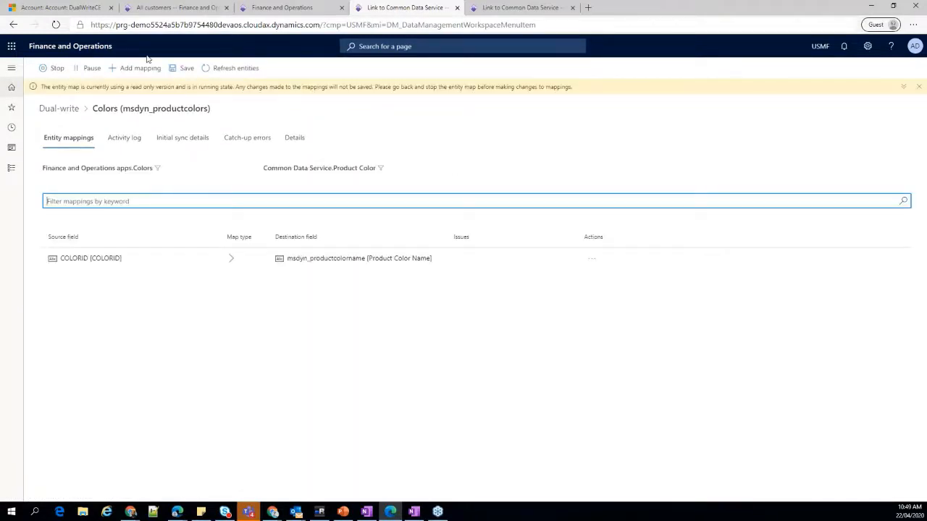
# Add an empty field mapping to the Colors map, check its available source fields, and delete the new mapping.
pyautogui.click(139, 67)
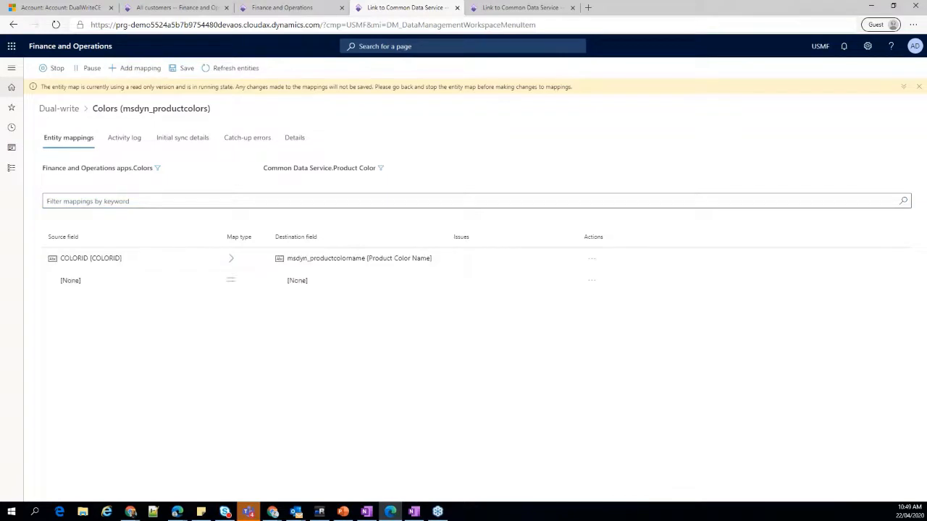
pyautogui.click(71, 282)
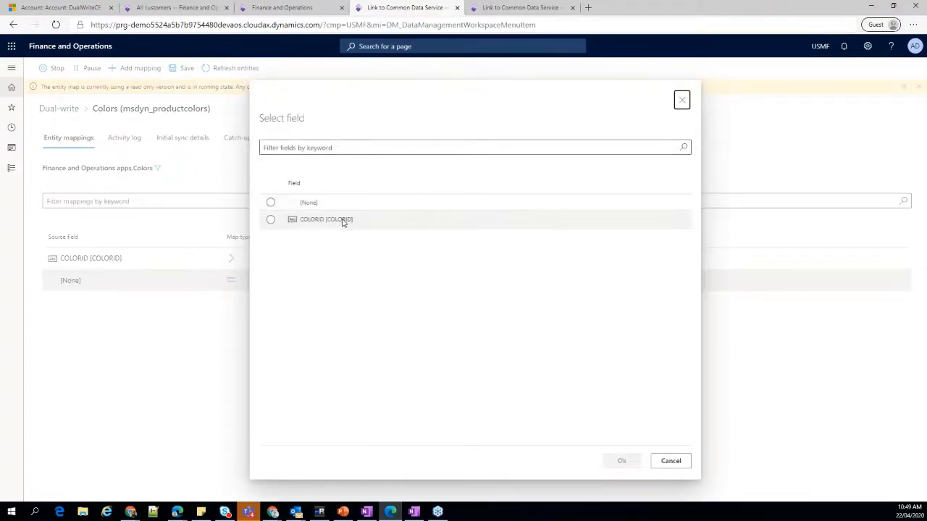
pyautogui.click(670, 461)
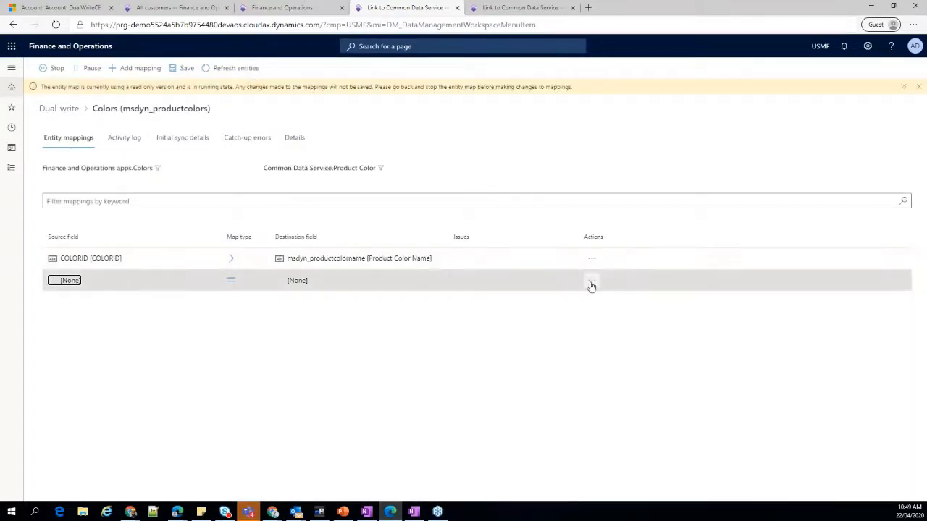
pyautogui.click(591, 282)
pyautogui.click(607, 319)
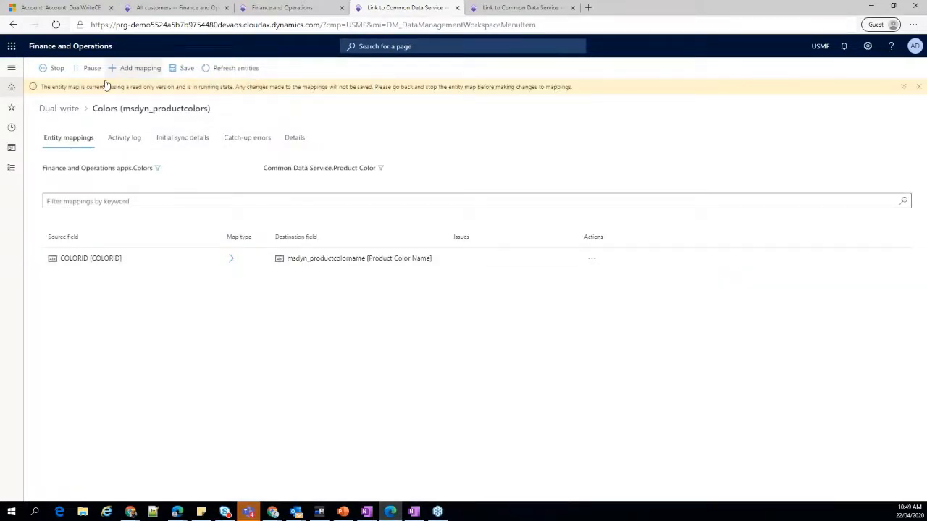
# Search the Dual-write entity maps for customer, and open the Customer groups (msdyn_customergroups) map.
pyautogui.click(54, 109)
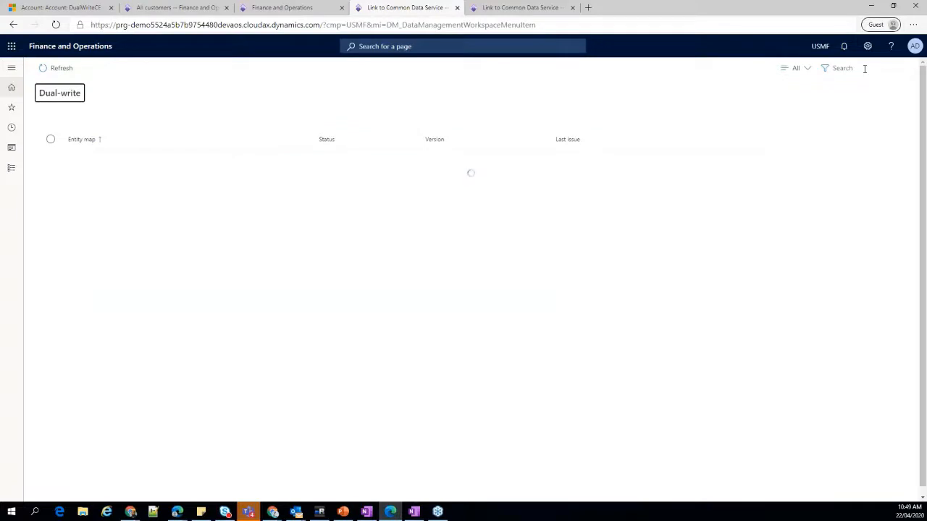
pyautogui.click(862, 67)
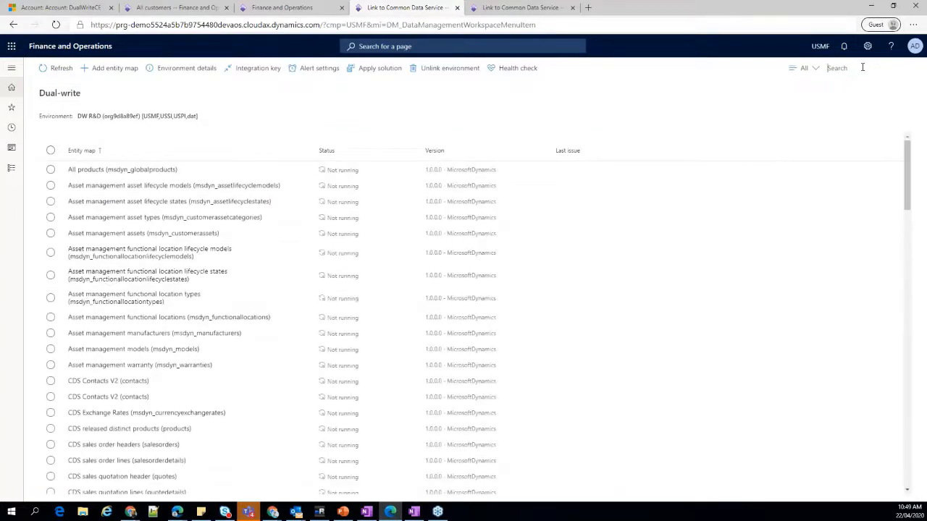
pyautogui.write('customer')
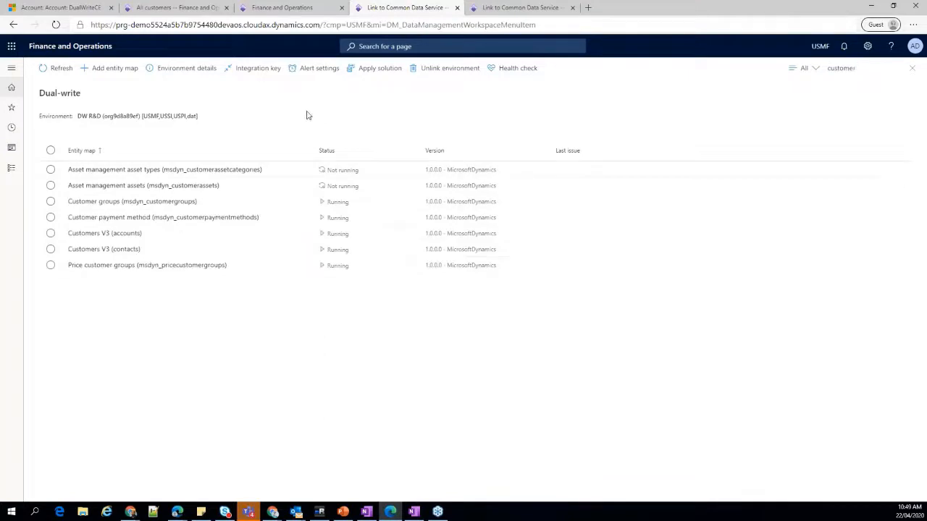
pyautogui.click(91, 203)
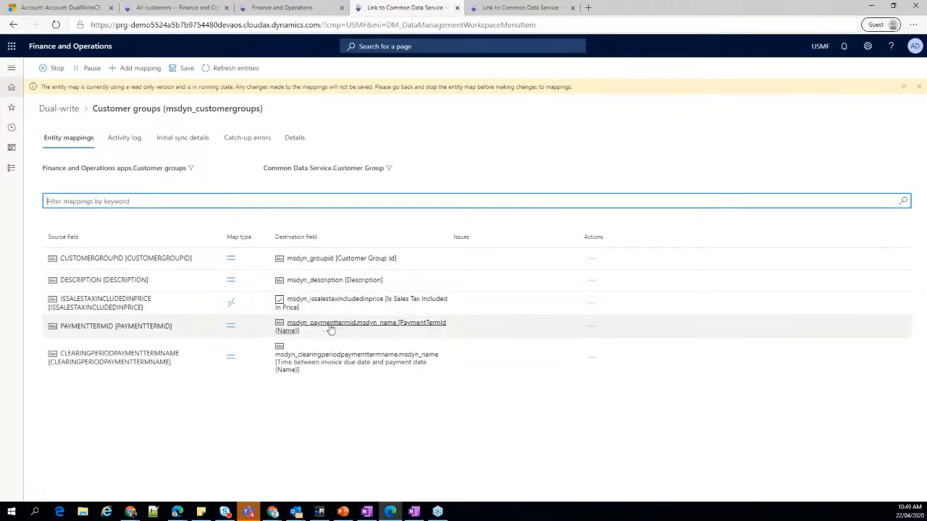
# Add a field mapping to the Customer groups map with TAXGROUPID as its source field.
pyautogui.click(135, 68)
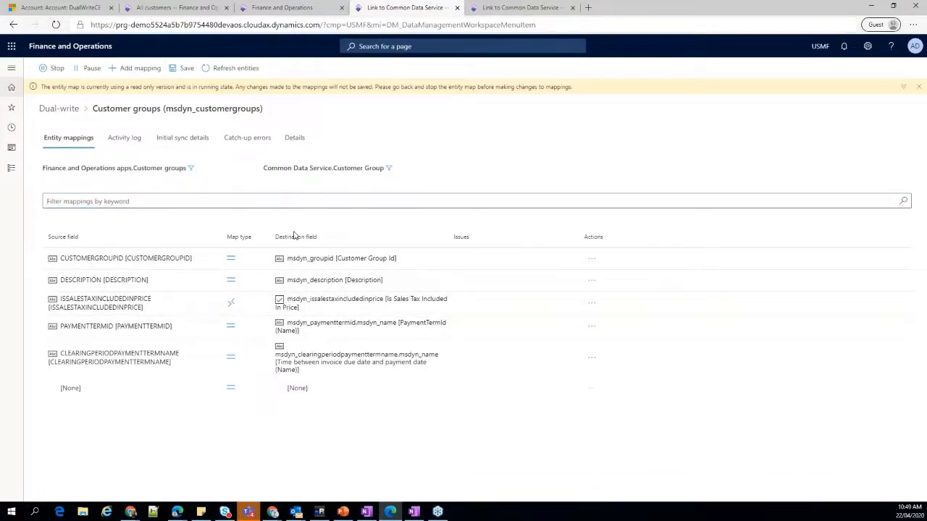
pyautogui.click(70, 388)
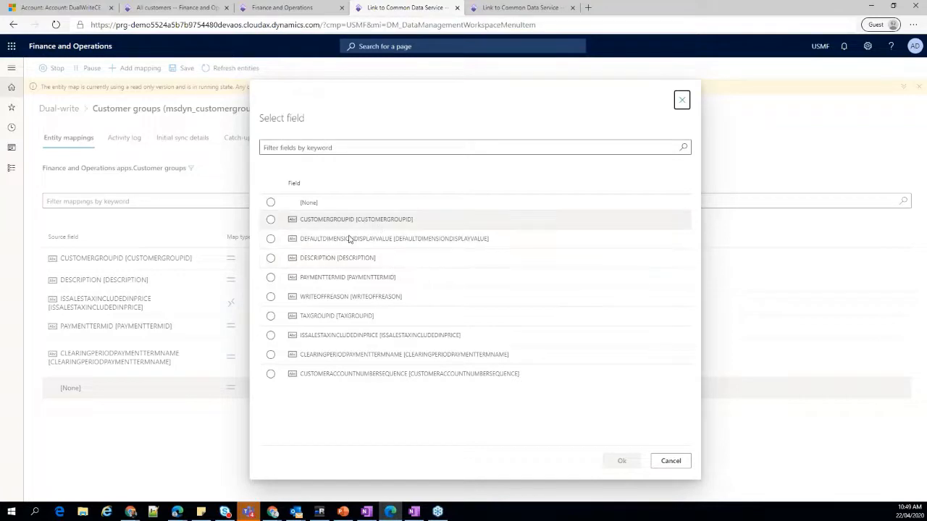
pyautogui.click(330, 323)
pyautogui.click(617, 460)
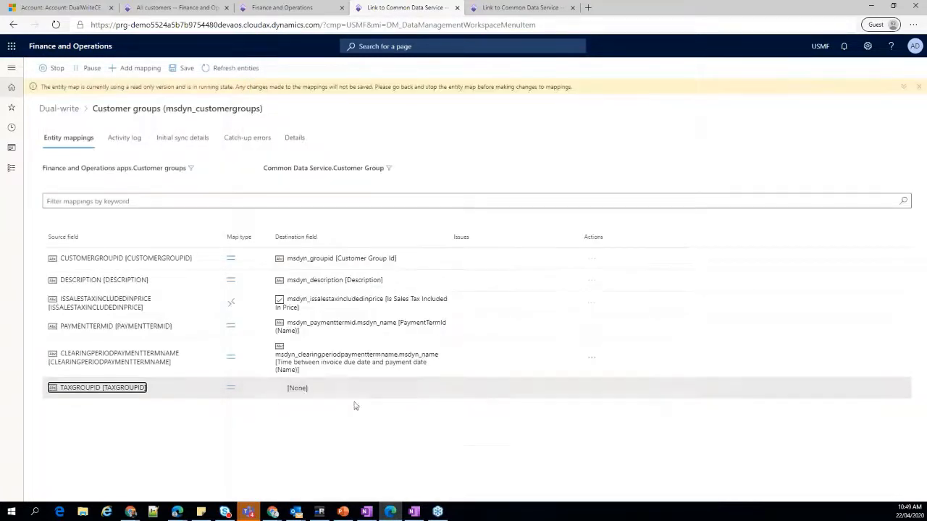
# Search the destination fields for tax and group, and map TAXGROUPID to msdyn_groupid [Customer Group Id].
pyautogui.click(301, 388)
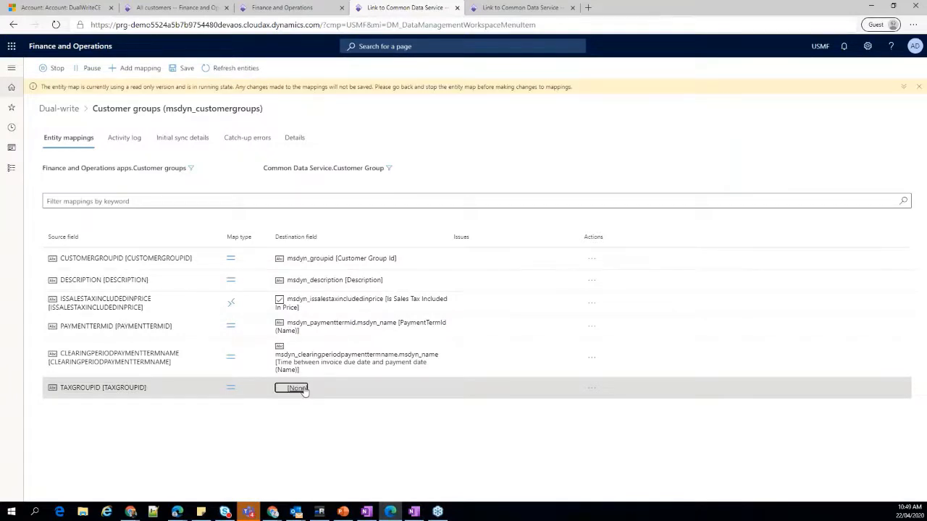
pyautogui.click(320, 147)
pyautogui.write('tax')
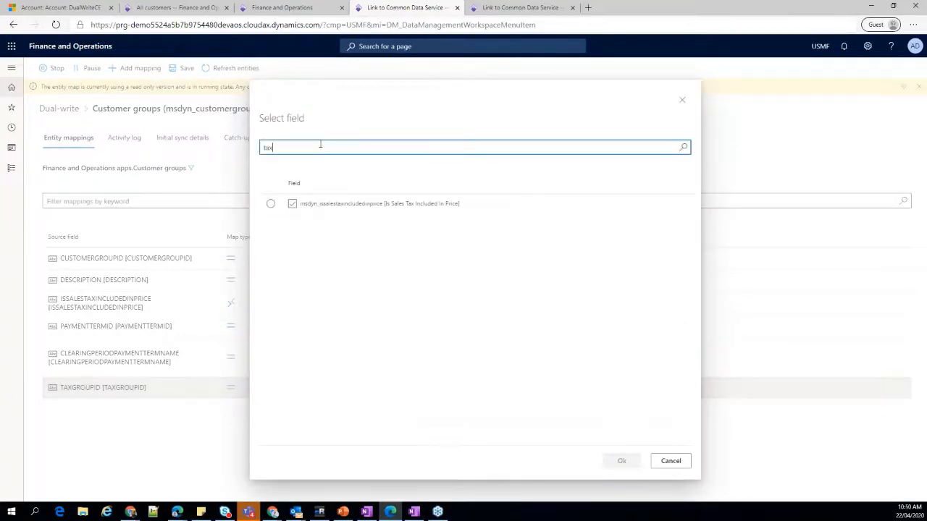
pyautogui.press('BackSpace')
pyautogui.press('BackSpace')
pyautogui.press('BackSpace')
pyautogui.write('group')
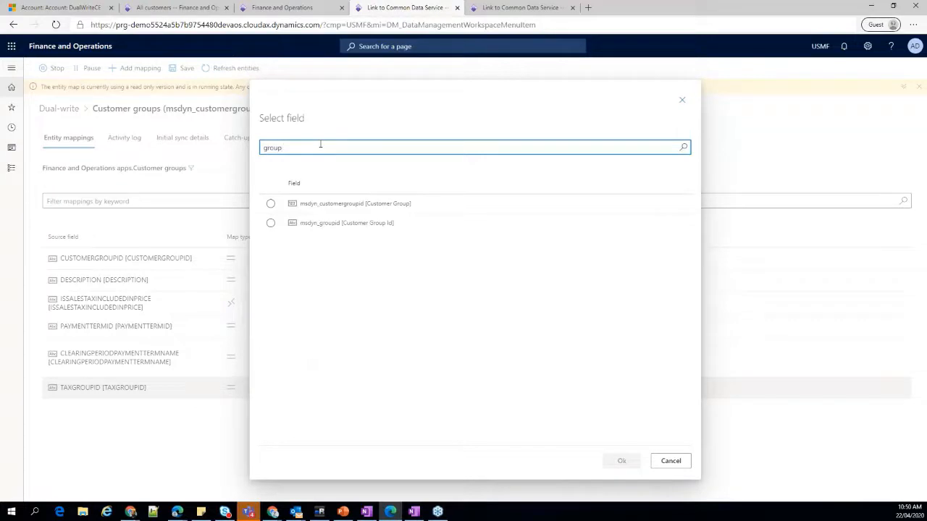
pyautogui.click(341, 222)
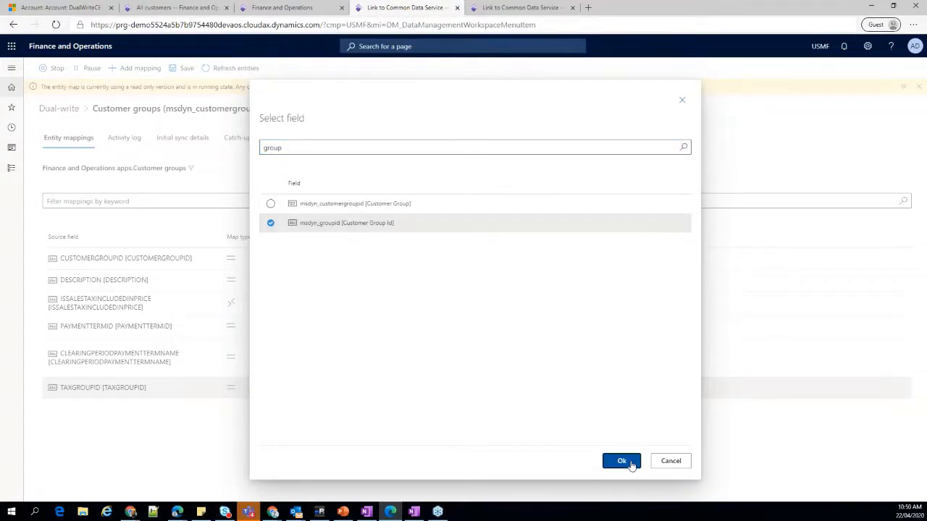
pyautogui.click(621, 461)
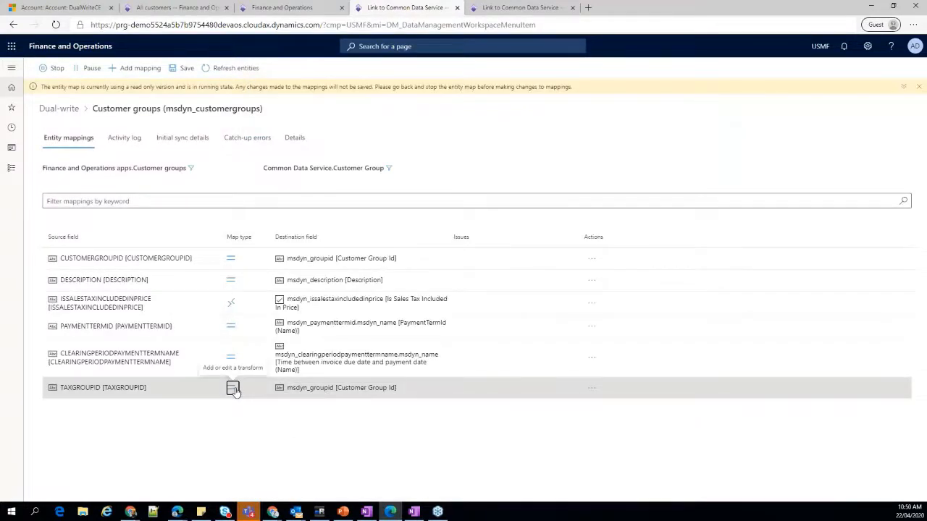
# Set the TAXGROUPID mapping's sync direction to Finance and Operations apps to Common Data Service, and try to save the running Customer groups map.
pyautogui.click(232, 388)
pyautogui.click(683, 149)
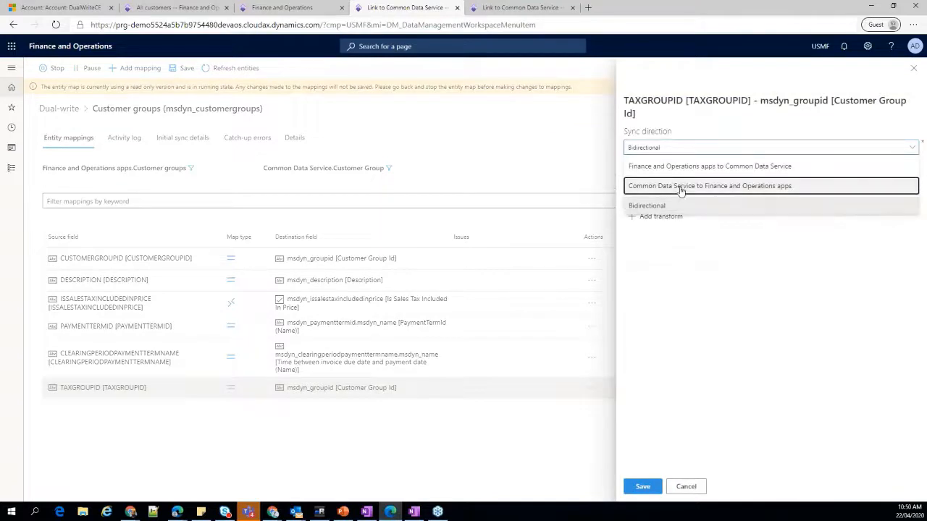
pyautogui.click(669, 167)
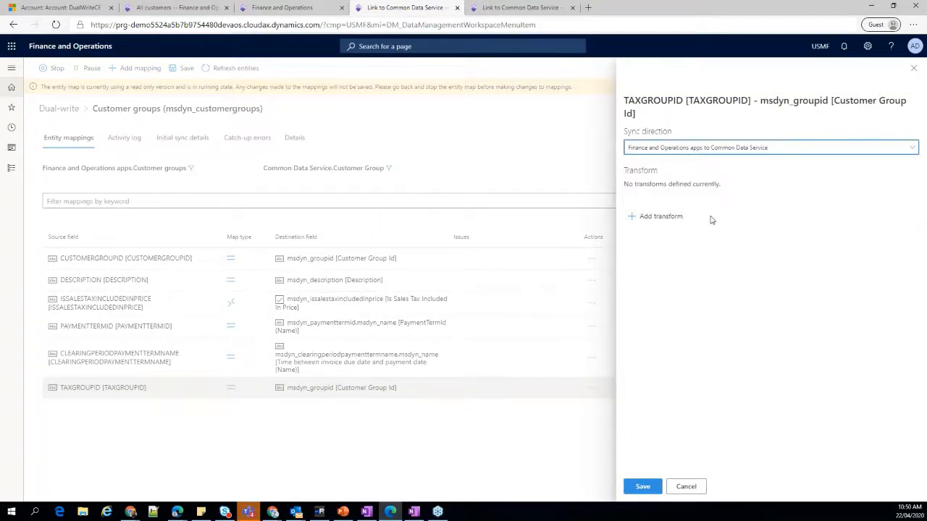
pyautogui.click(642, 486)
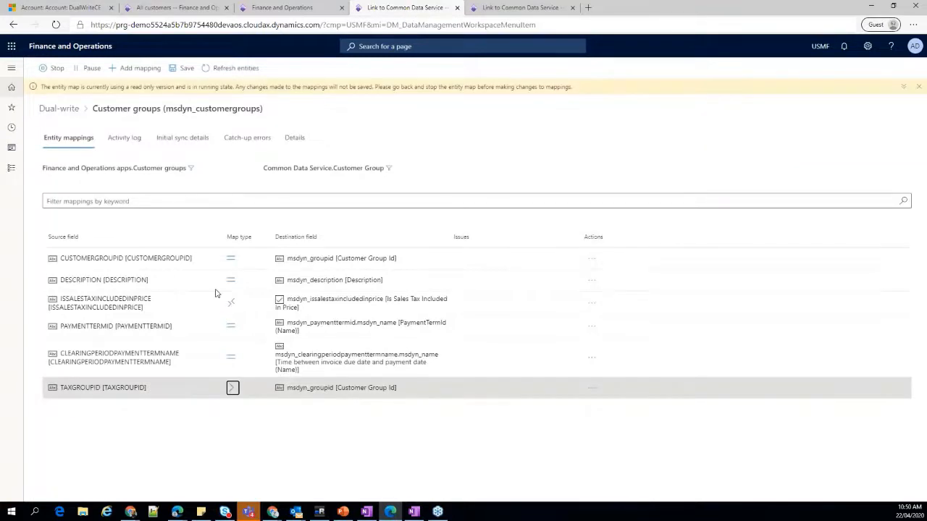
pyautogui.click(182, 68)
pyautogui.click(918, 86)
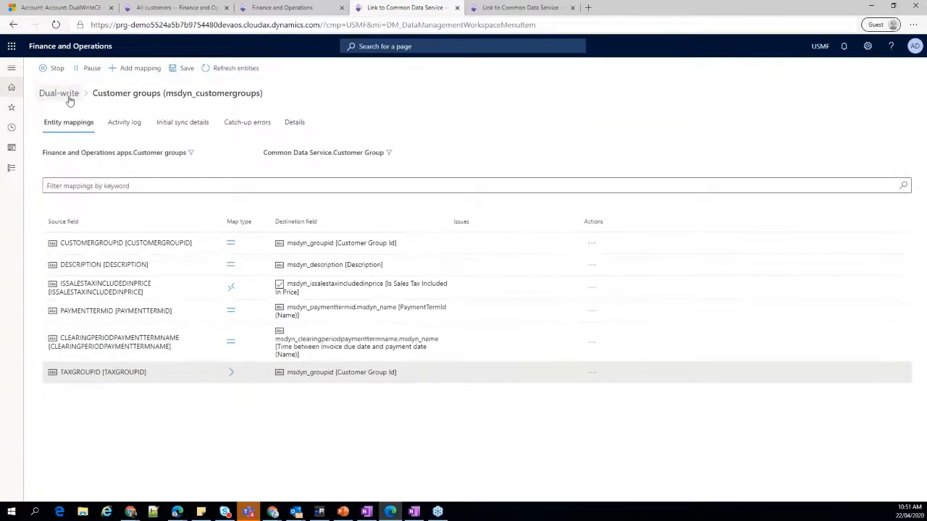
# Return to the Dual-write list, filter it to Running maps, and reopen the Customer groups (msdyn_customergroups) map.
pyautogui.click(67, 94)
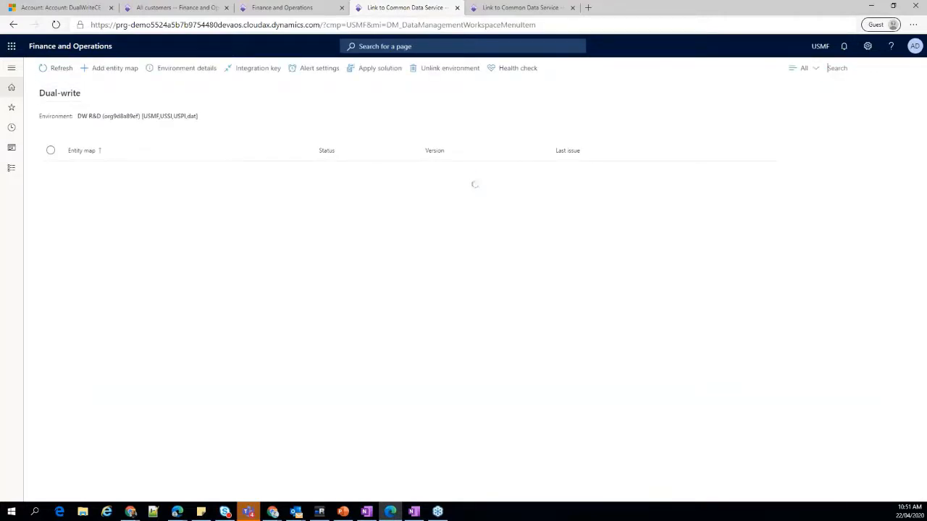
pyautogui.click(816, 73)
pyautogui.click(797, 123)
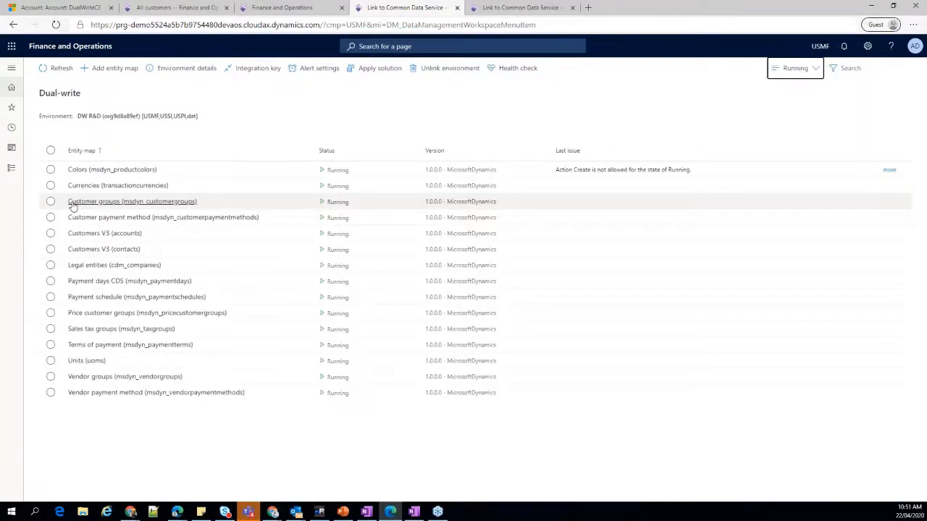
pyautogui.click(73, 205)
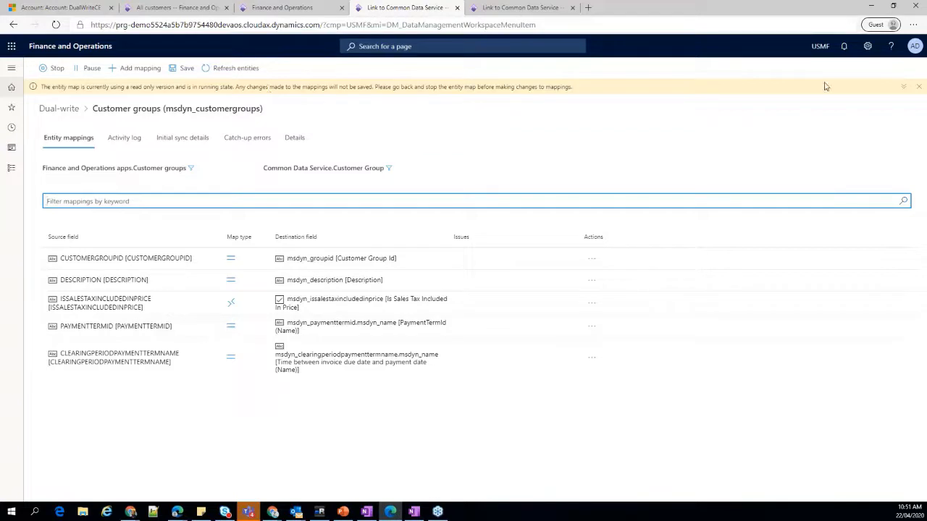
# Read the read-only notice on the Customer groups map and dismiss it.
pyautogui.click(380, 91)
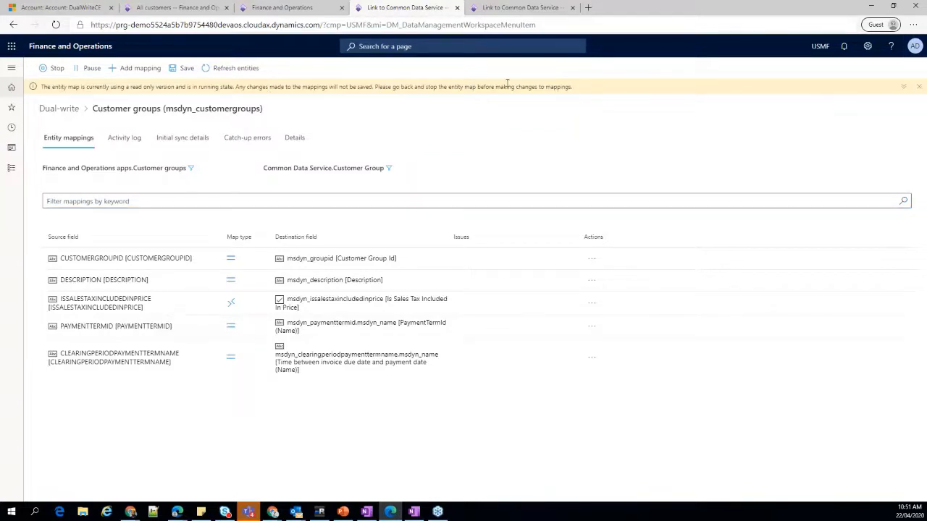
pyautogui.tripleClick(579, 93)
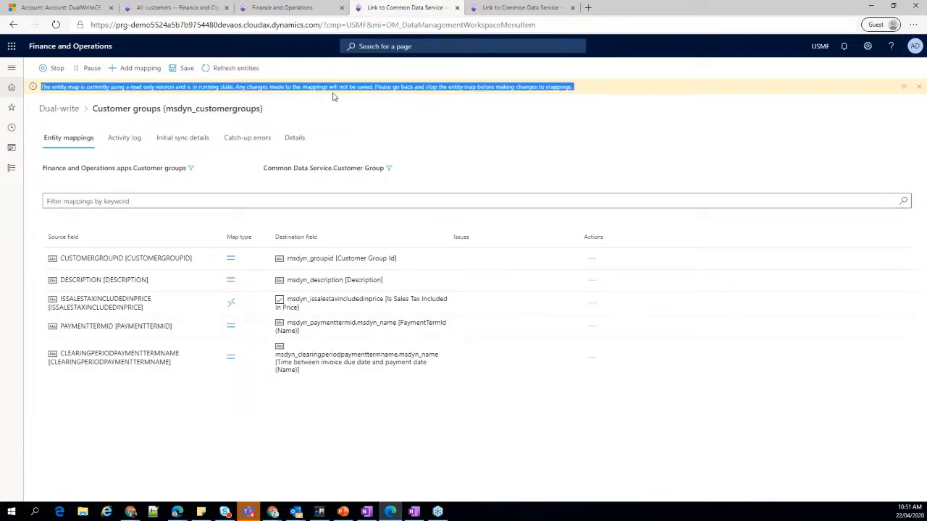
pyautogui.click(333, 97)
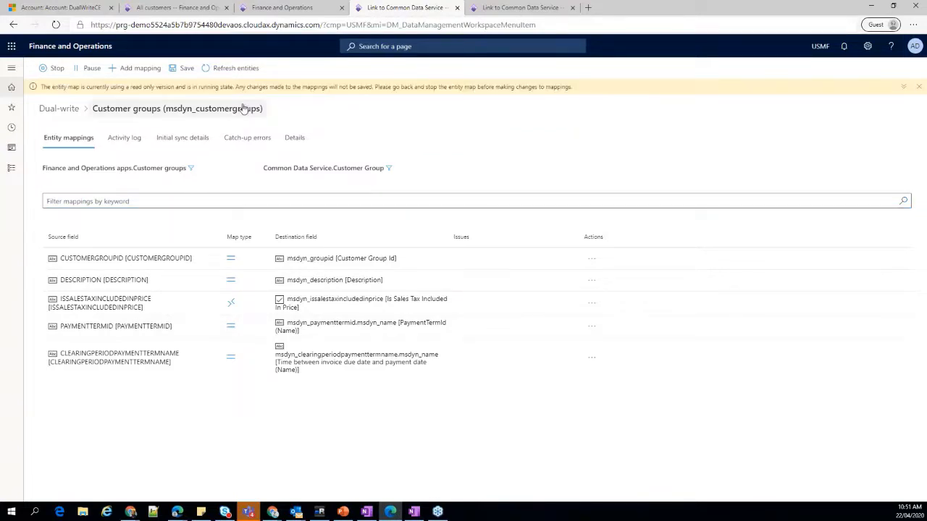
pyautogui.click(918, 87)
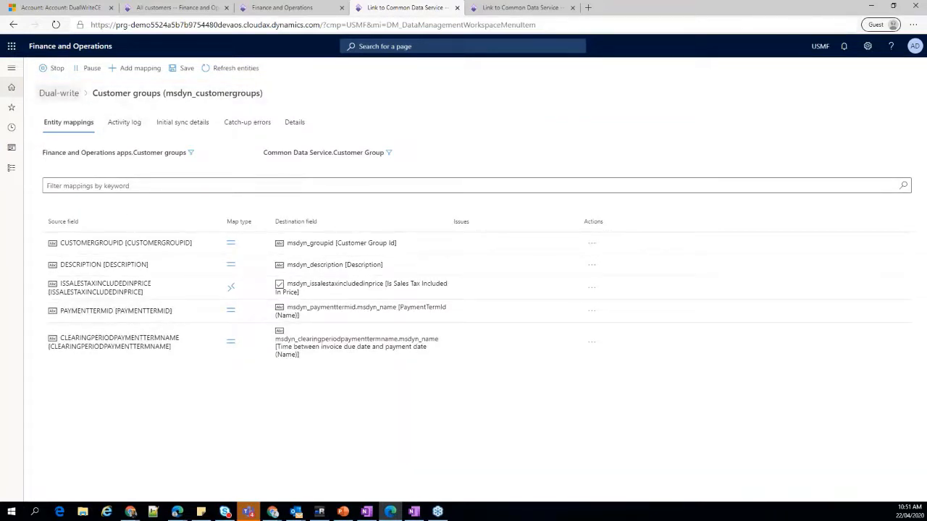
# Filter the Dual-write list to Running maps matching customer, and stop the Customer groups (msdyn_customergroups) map.
pyautogui.click(64, 94)
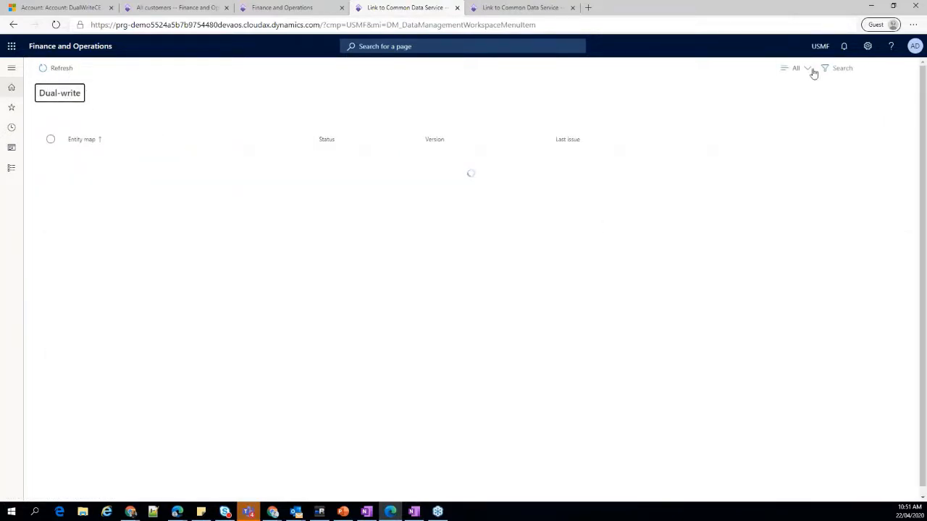
pyautogui.click(808, 70)
pyautogui.click(804, 128)
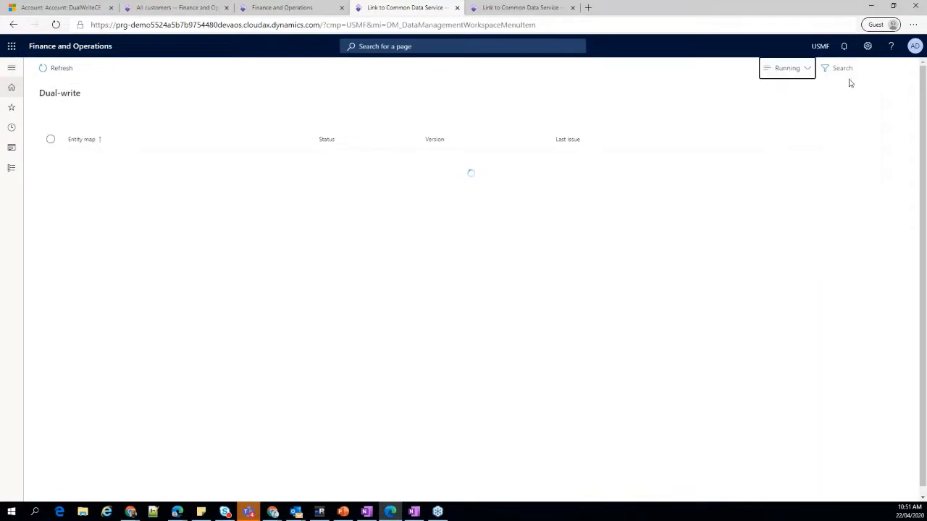
pyautogui.click(851, 68)
pyautogui.write('customer')
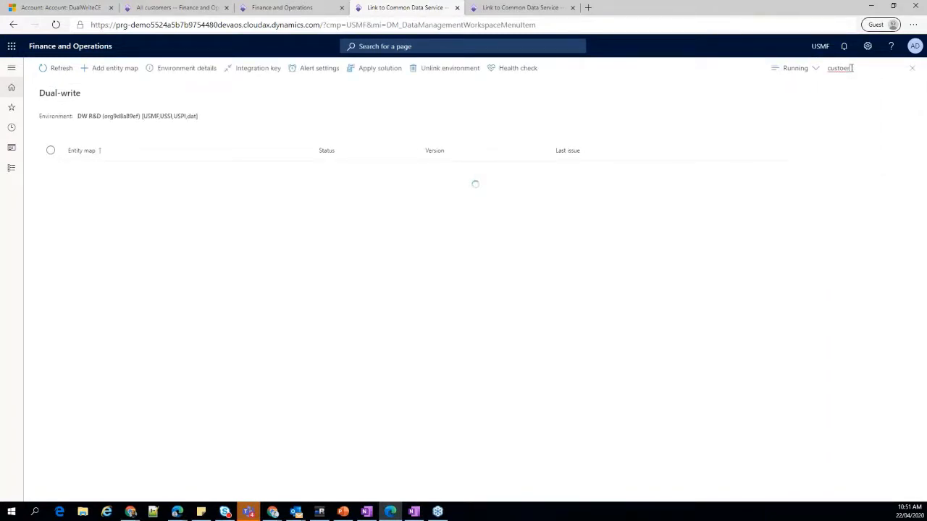
pyautogui.press('BackSpace')
pyautogui.write('mer')
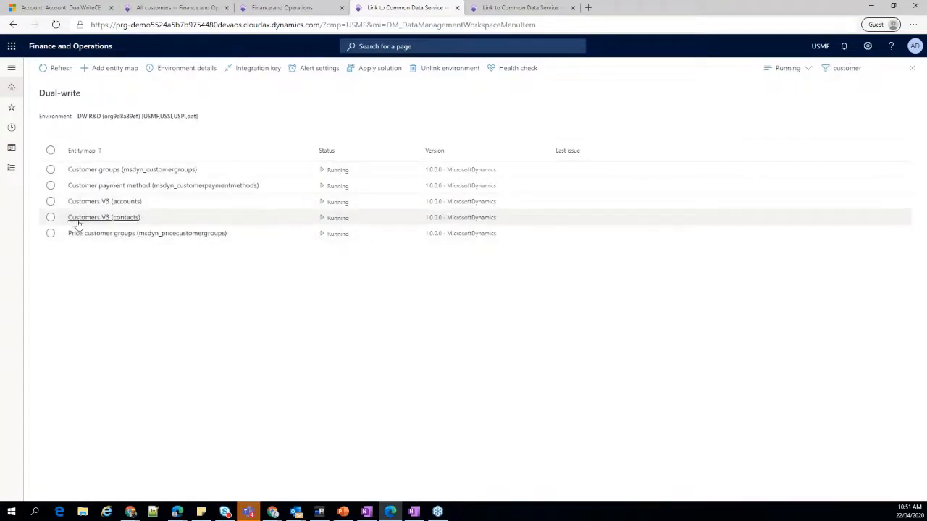
pyautogui.click(51, 171)
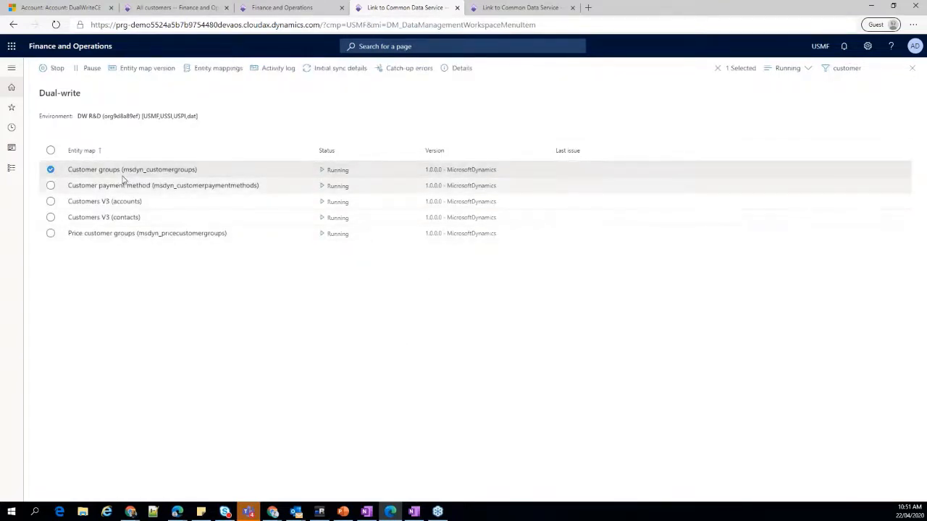
pyautogui.click(57, 69)
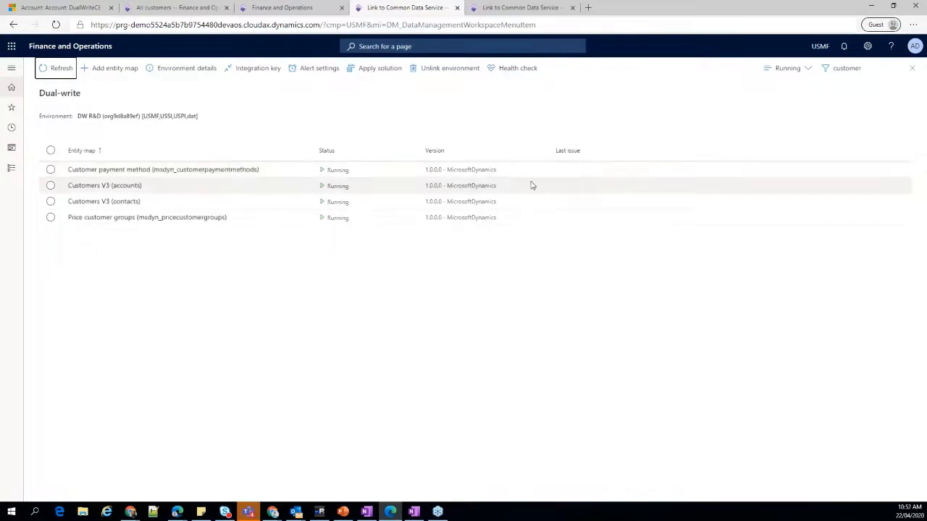
# Set the Dual-write list's status filter to All and open the stopped Customer groups map.
pyautogui.click(807, 69)
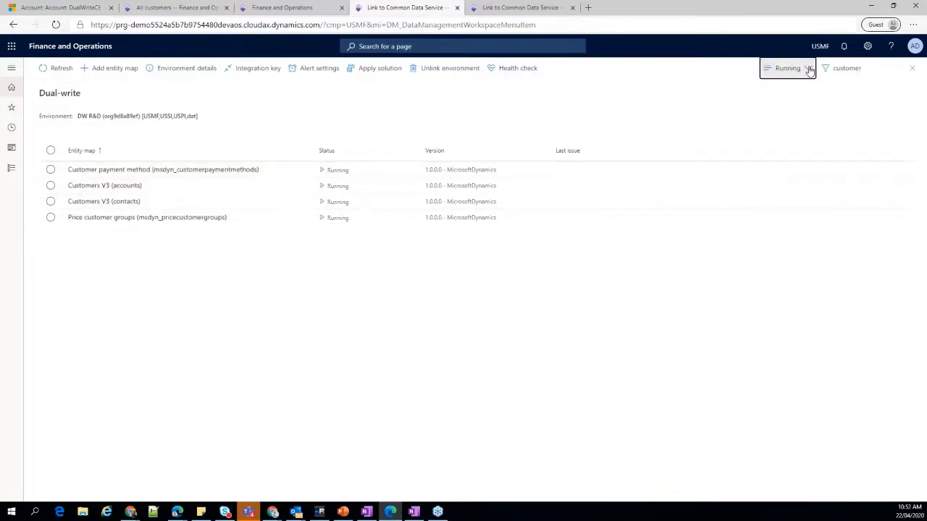
pyautogui.click(812, 88)
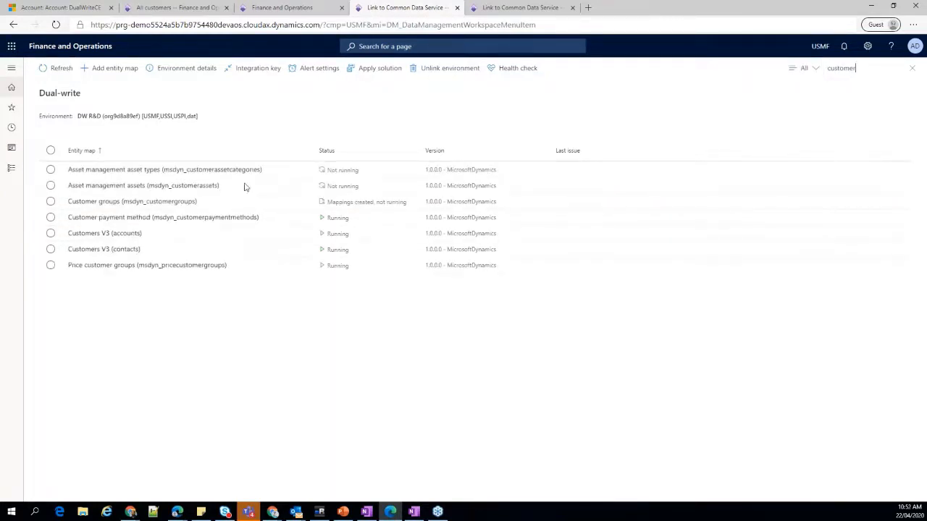
pyautogui.click(108, 203)
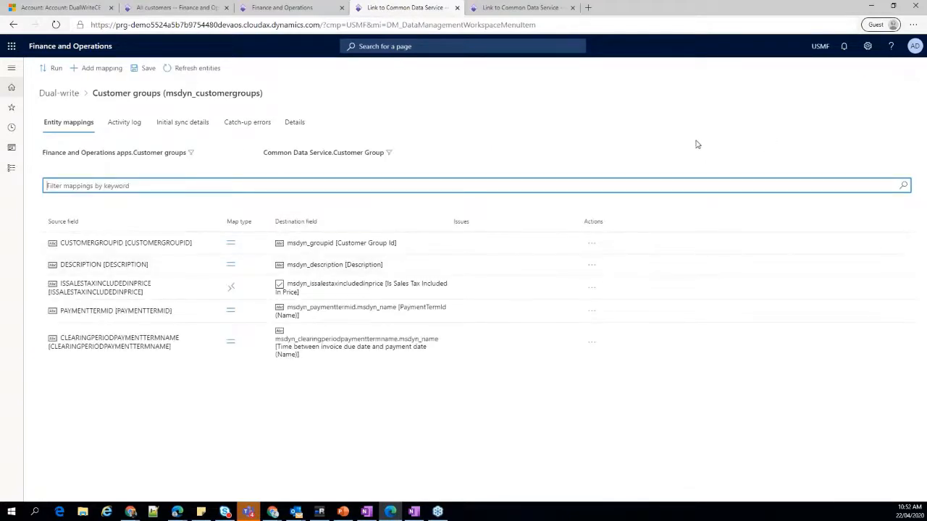
# Add a field mapping to the Customer groups map and try to assign TAXGROUPID as its source field.
pyautogui.click(91, 68)
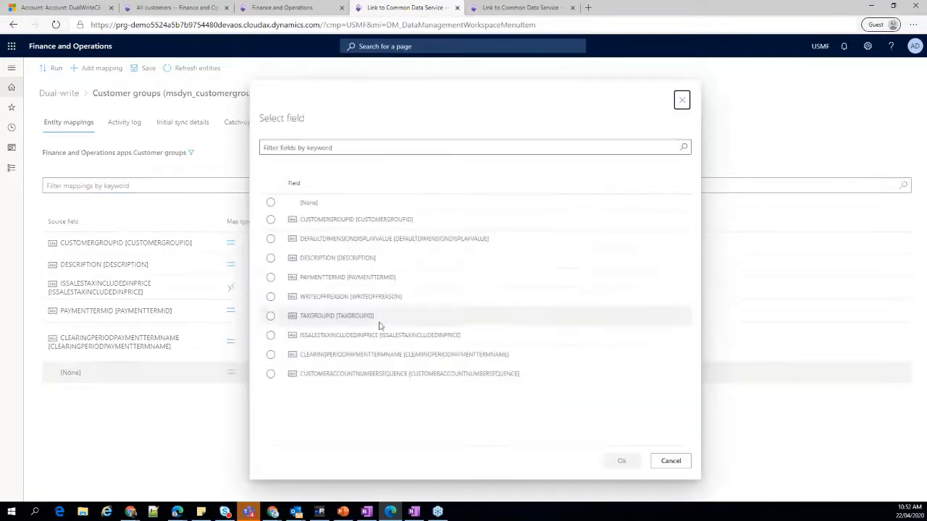
pyautogui.click(367, 148)
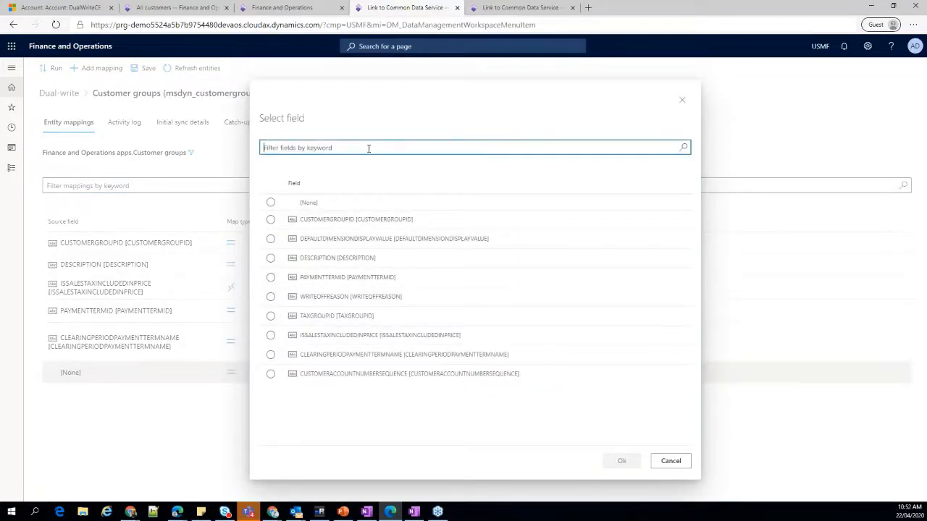
pyautogui.write('tac')
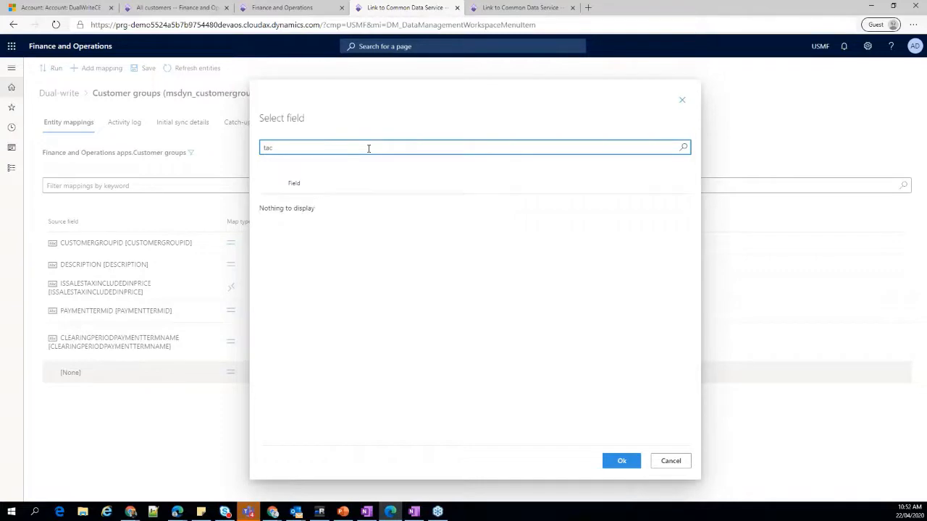
pyautogui.press('BackSpace')
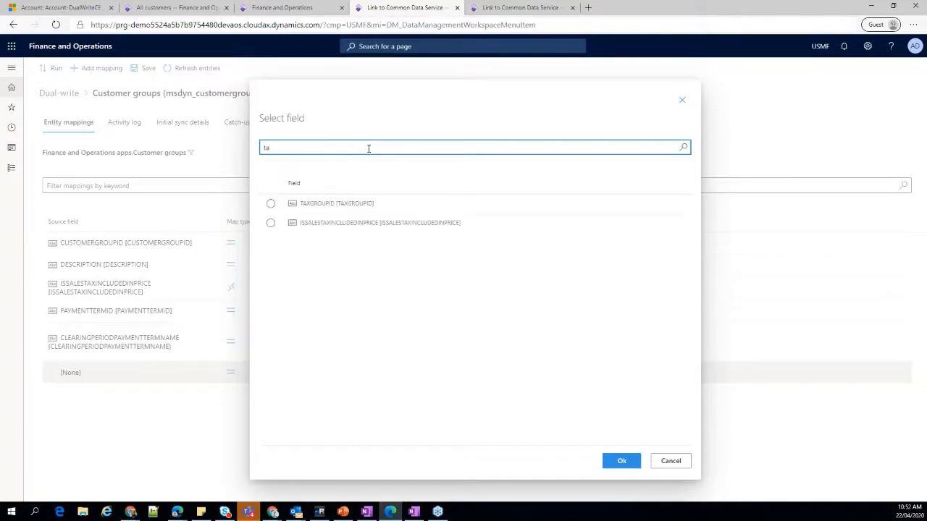
pyautogui.click(307, 205)
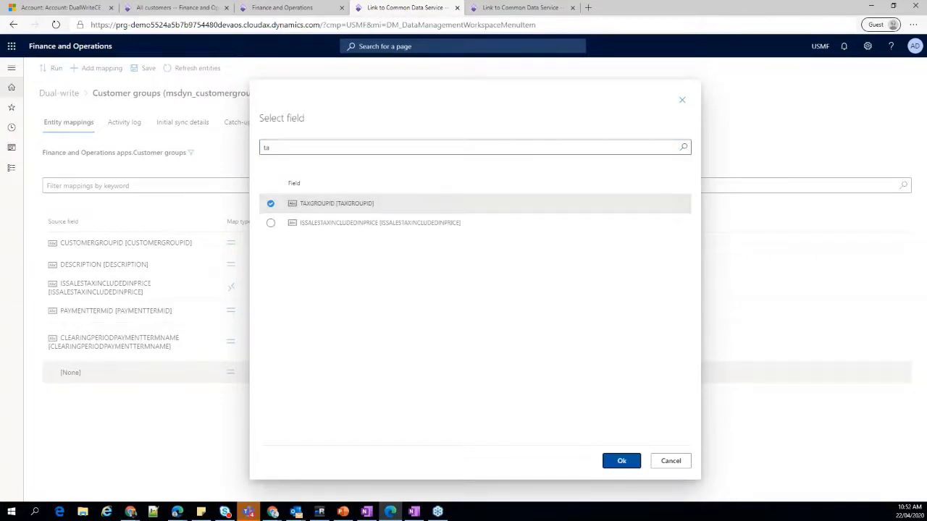
pyautogui.click(621, 461)
pyautogui.click(230, 372)
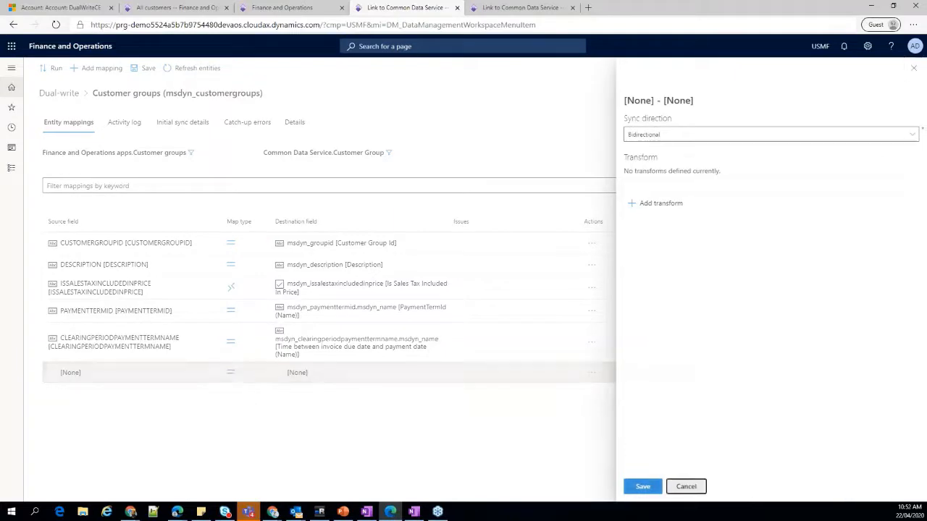
pyautogui.click(686, 486)
# Search the source fields for tax and set TAXGROUPID as the new mapping's source field.
pyautogui.click(77, 374)
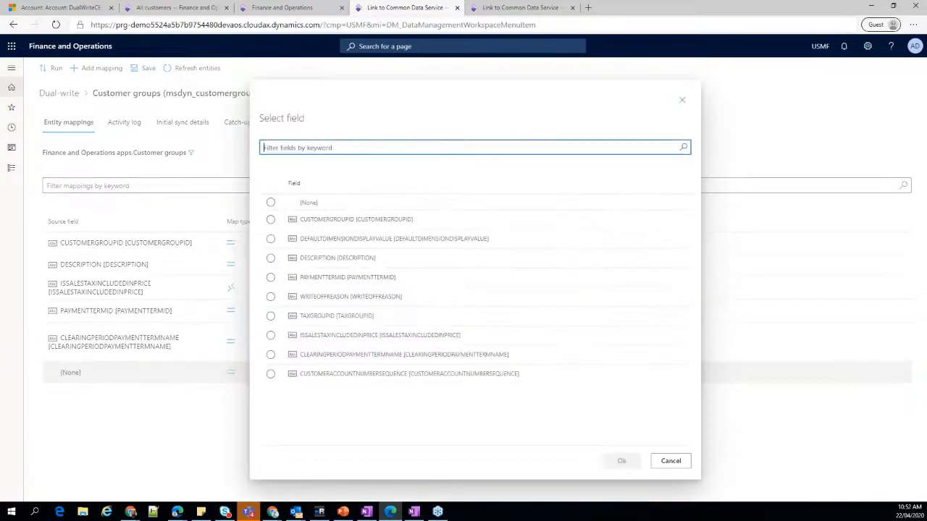
pyautogui.write('tax')
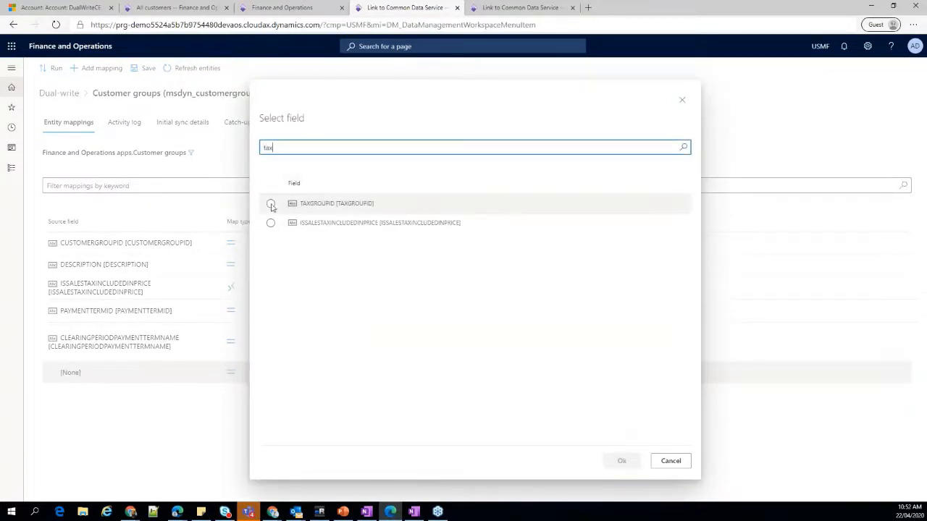
pyautogui.click(270, 203)
pyautogui.click(619, 462)
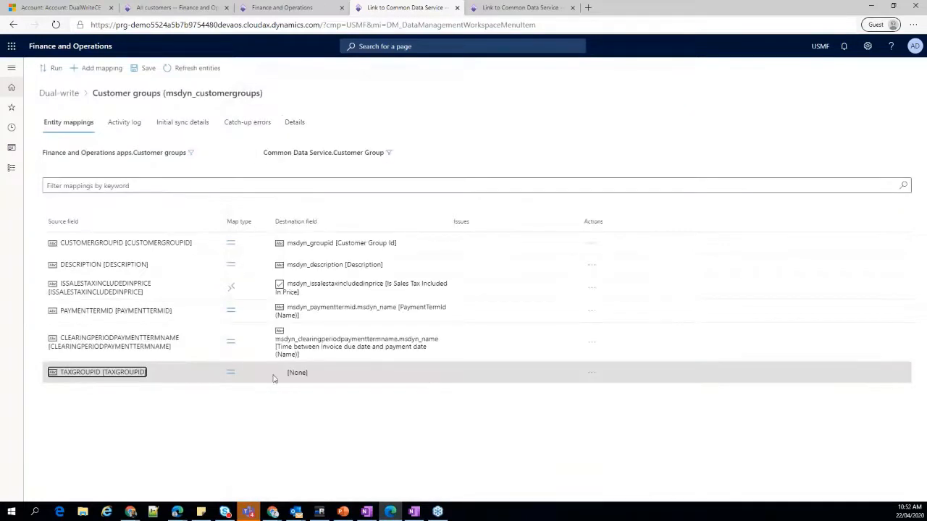
# Search the destination fields for grou and map TAXGROUPID to msdyn_groupid [Customer Group Id].
pyautogui.click(290, 373)
pyautogui.click(569, 150)
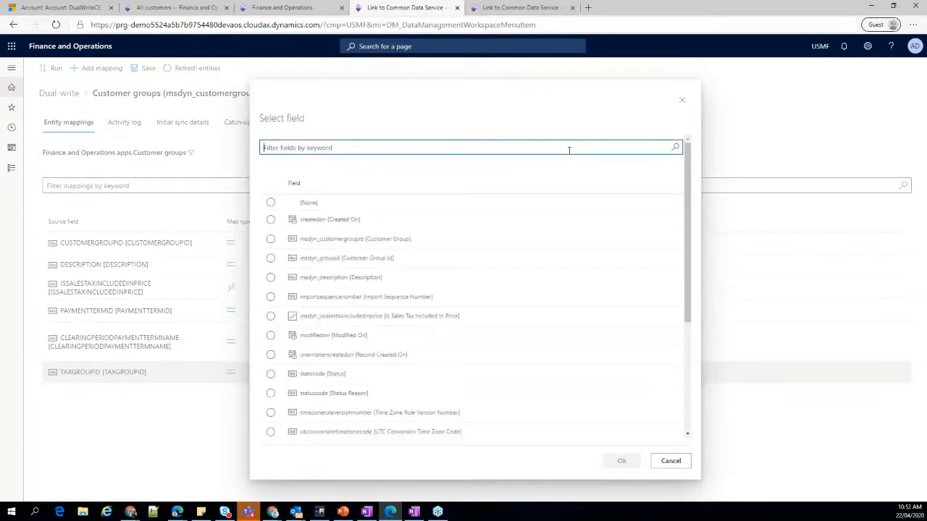
pyautogui.write('grou')
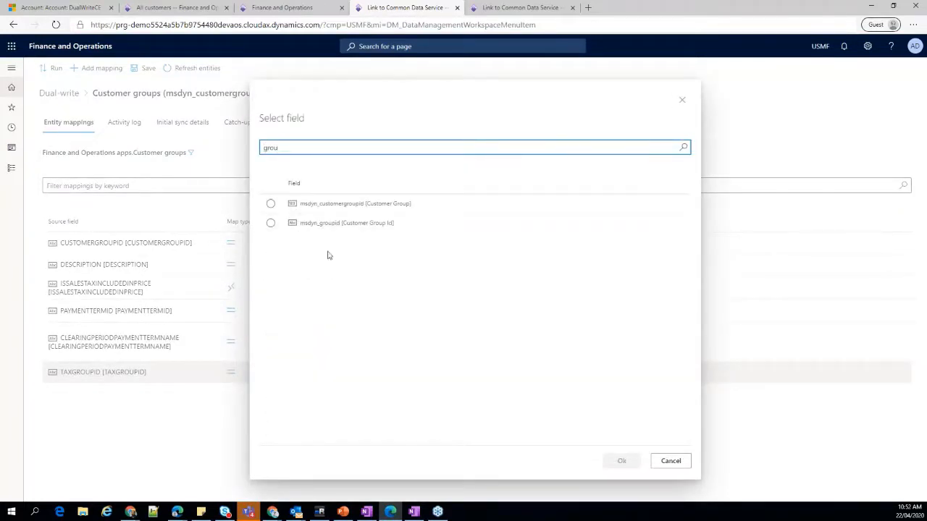
pyautogui.click(346, 223)
pyautogui.click(617, 460)
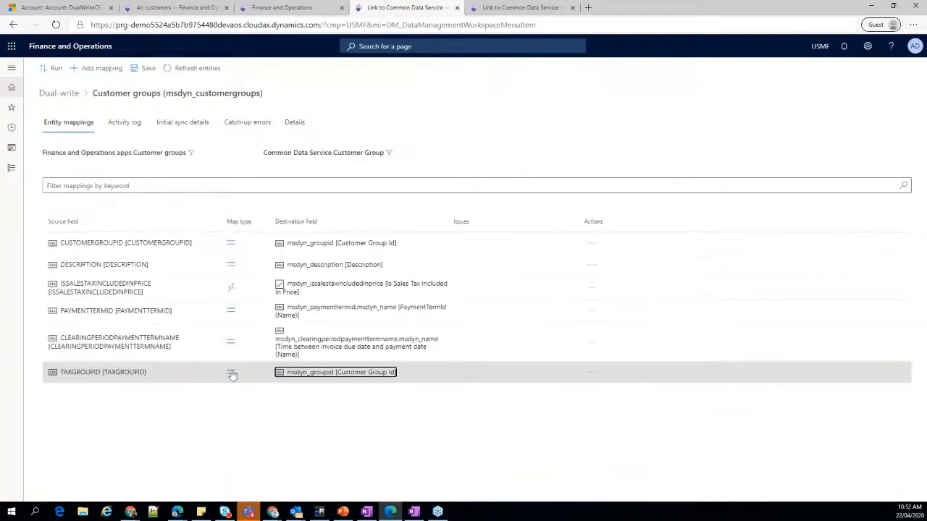
# Set the TAXGROUPID mapping's sync direction to Finance and Operations apps to Common Data Service and save it.
pyautogui.click(713, 149)
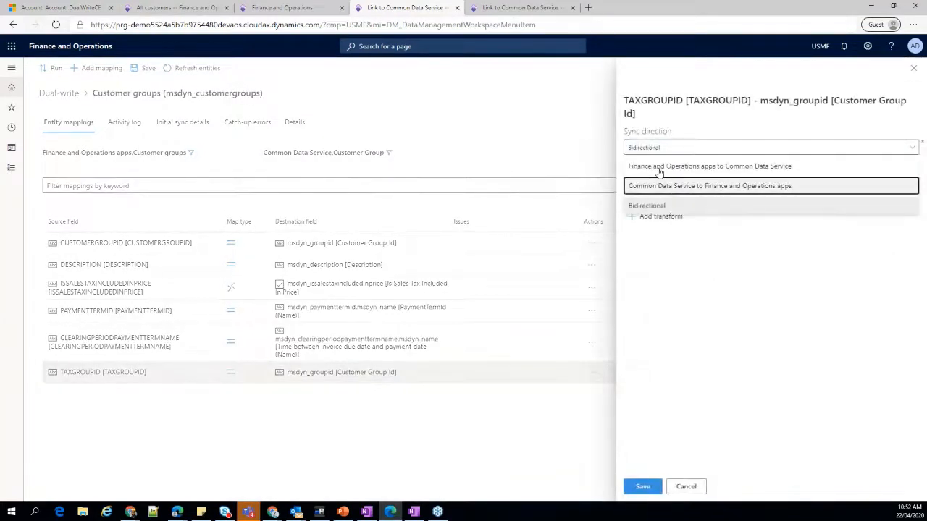
pyautogui.click(658, 165)
pyautogui.click(642, 487)
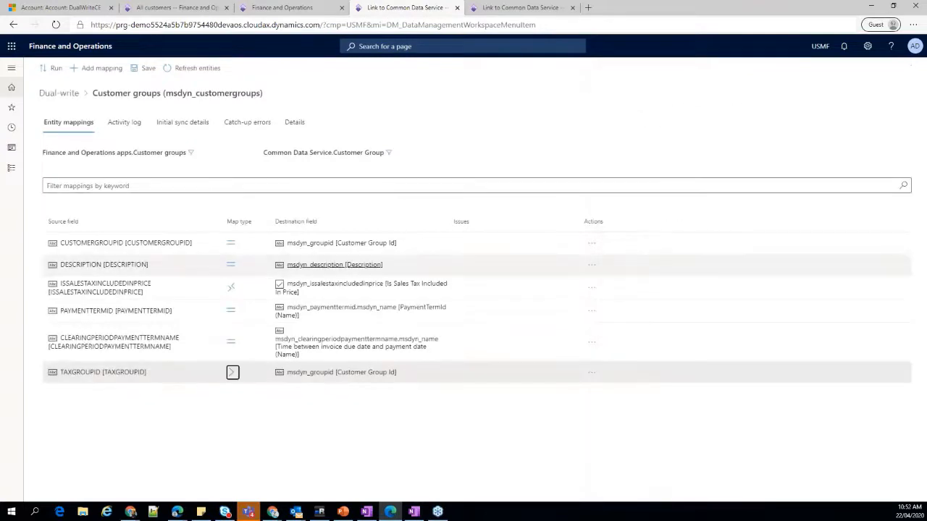
# Start saving the Customer groups map as a new entity map with publisher Default Publisher for orgb2a9609a and version 1.0.0.1.
pyautogui.click(141, 70)
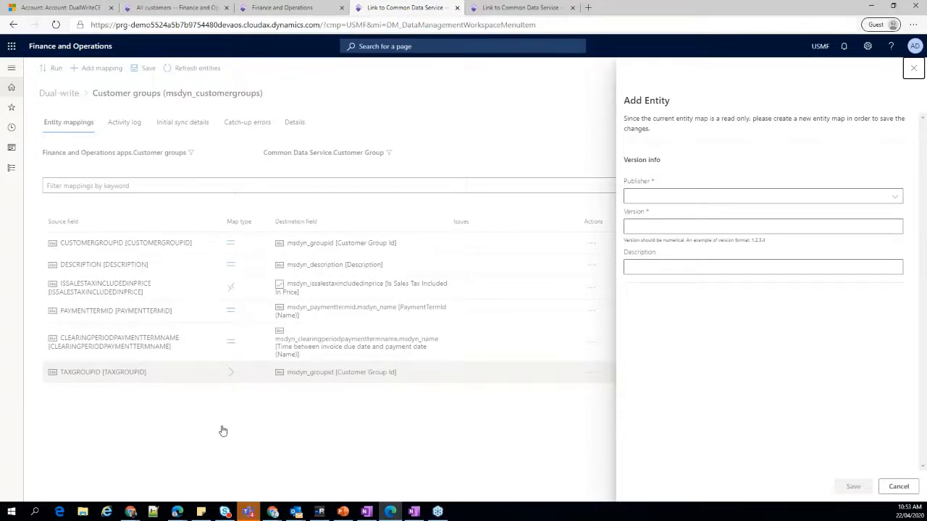
pyautogui.click(899, 197)
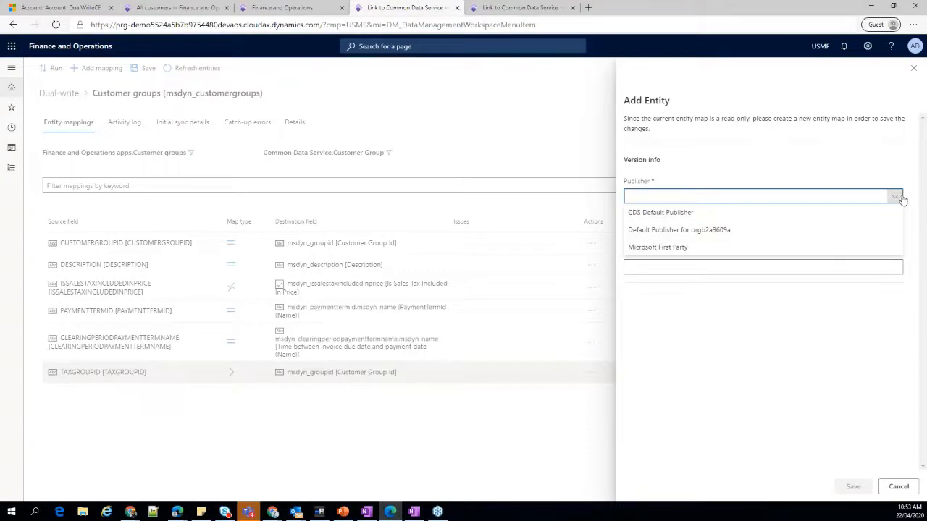
pyautogui.click(718, 232)
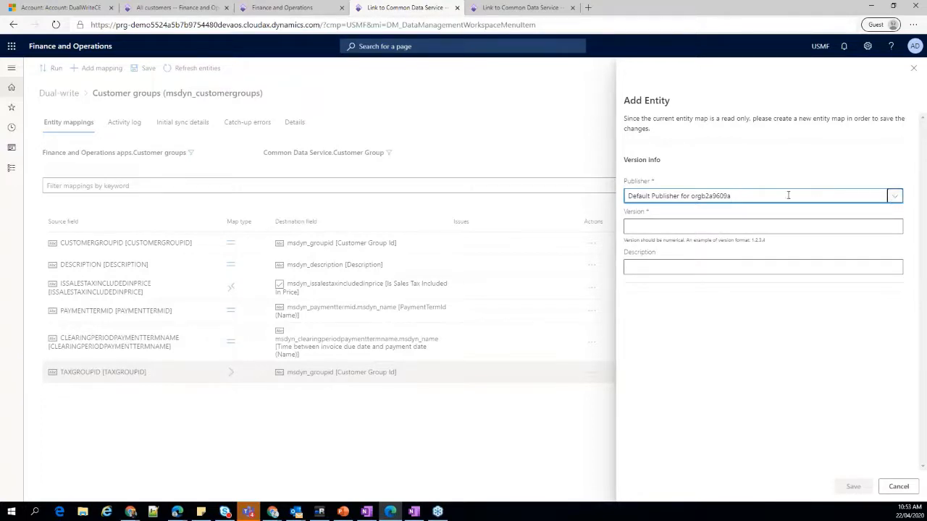
pyautogui.click(896, 197)
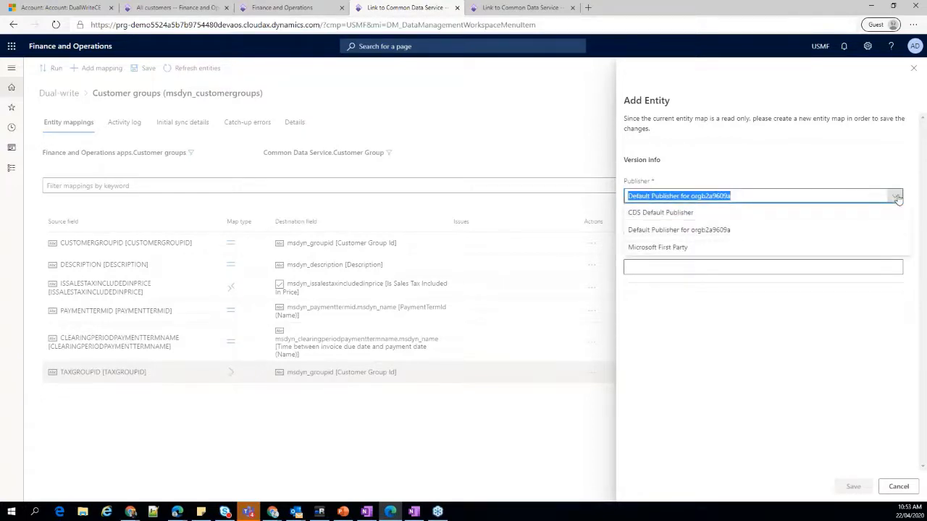
pyautogui.click(897, 198)
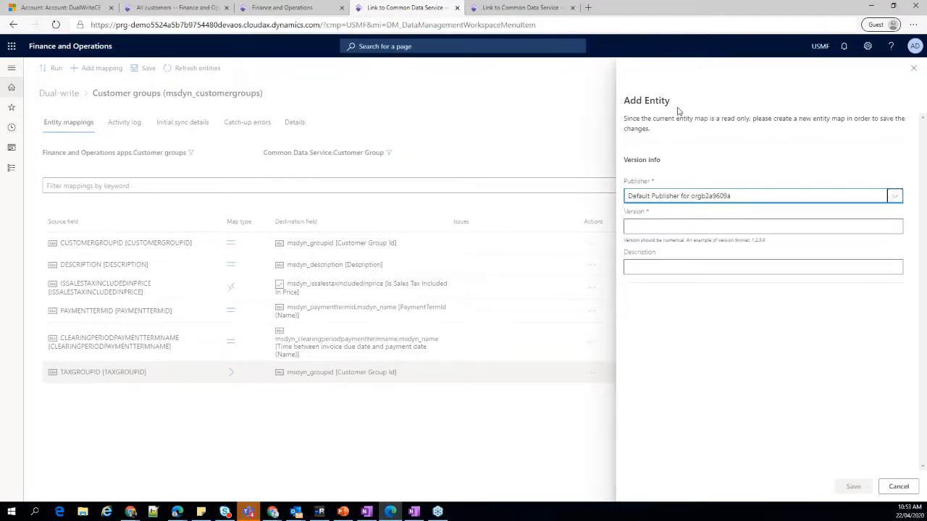
pyautogui.click(652, 228)
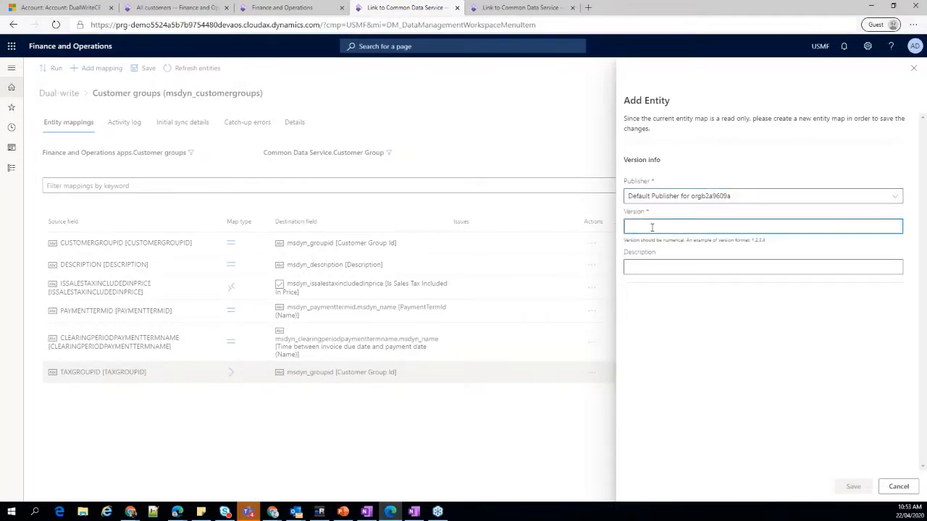
pyautogui.write('1.0.0.')
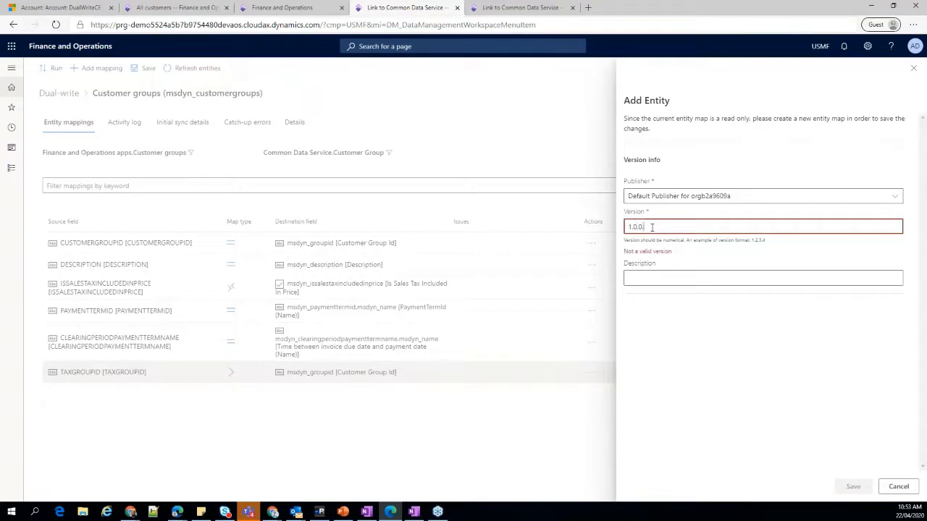
pyautogui.write('1')
pyautogui.press('Tab')
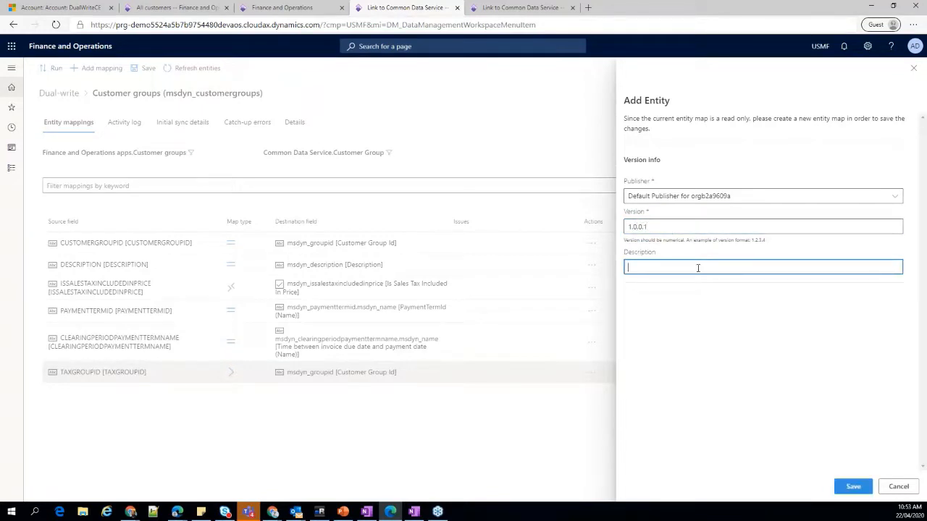
# Describe the new version as "Added tax group id", try to save it, and cancel adding the entity map.
pyautogui.write('Added tax group id')
pyautogui.click(852, 486)
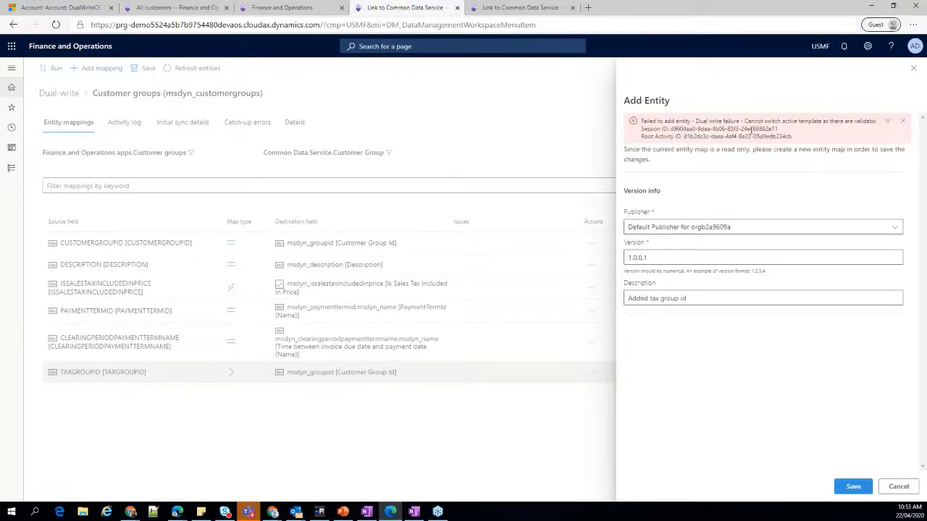
pyautogui.moveTo(844, 136); pyautogui.dragTo(846, 131)
pyautogui.click(675, 130)
pyautogui.tripleClick(655, 161)
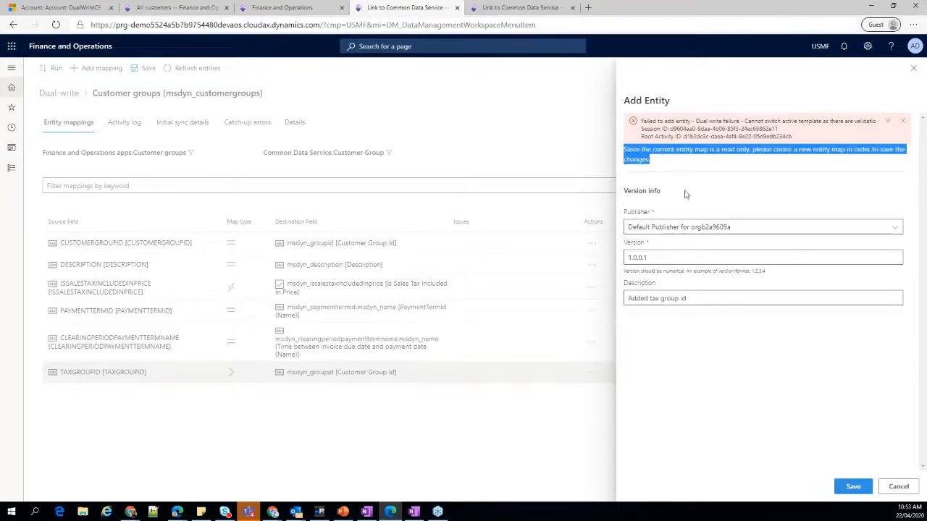
pyautogui.click(899, 486)
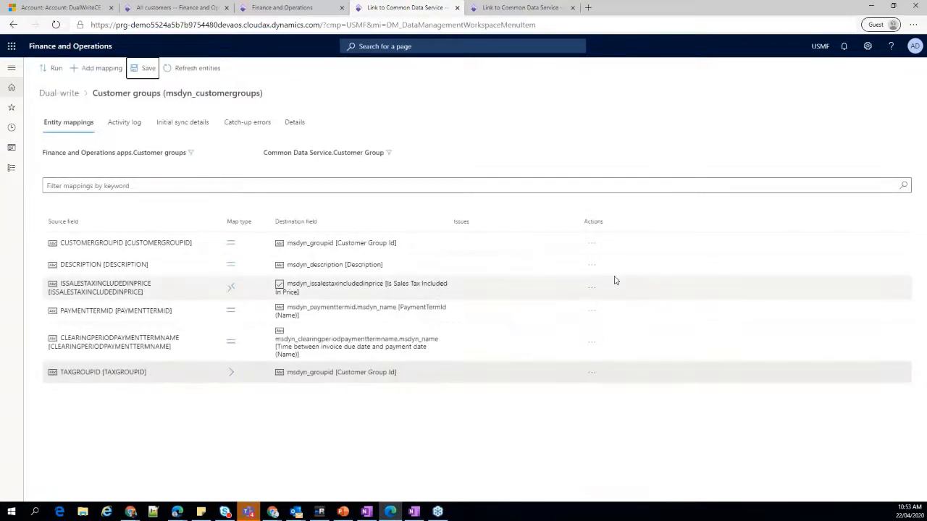
# Return to the Dual-write list and widen the Entity map column to fit its contents.
pyautogui.click(58, 93)
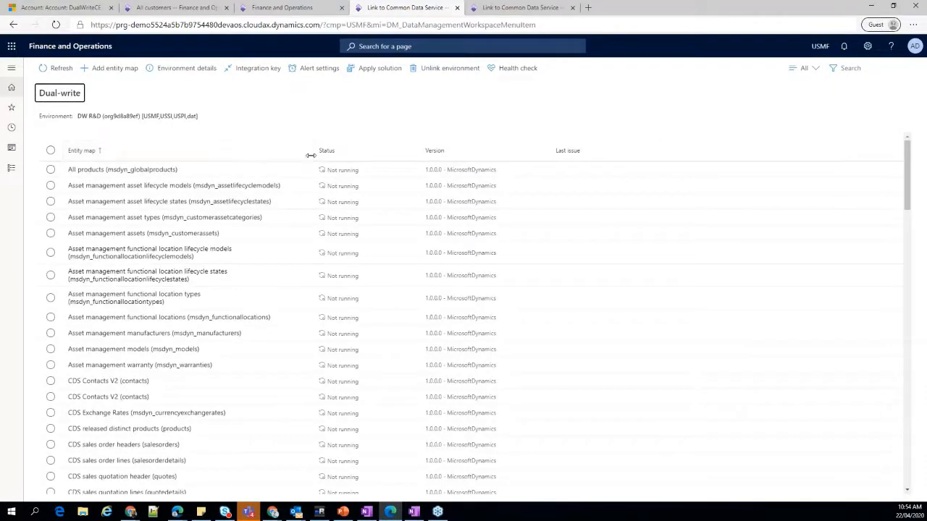
pyautogui.doubleClick(351, 159)
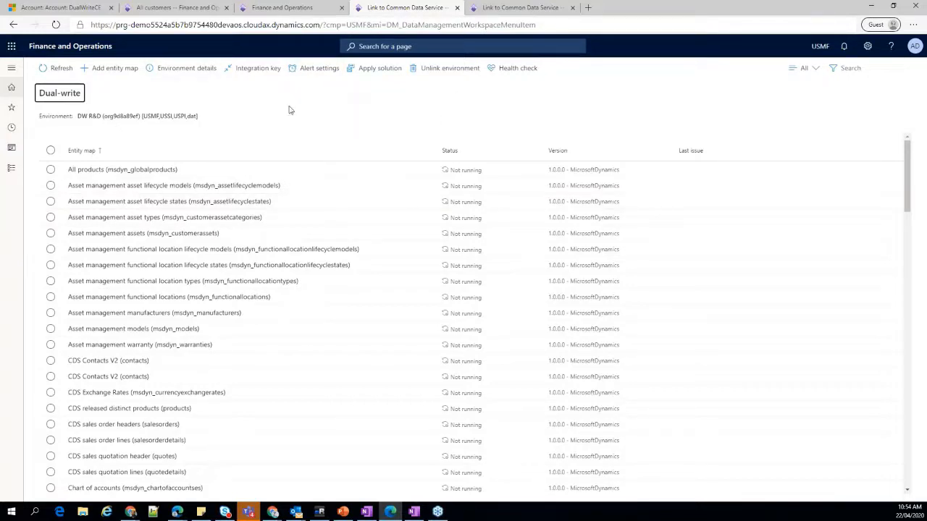
pyautogui.hotkey('alt', 'Tab')
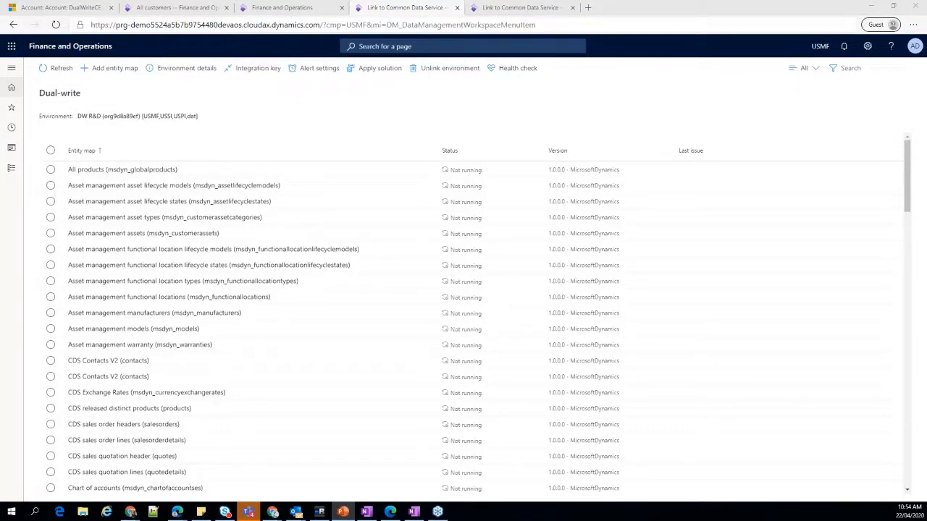
pyautogui.hotkey('alt', 'Tab')
# Search the Dual-write list for Colors and open the Colors (msdyn_productcolors) map.
pyautogui.click(832, 68)
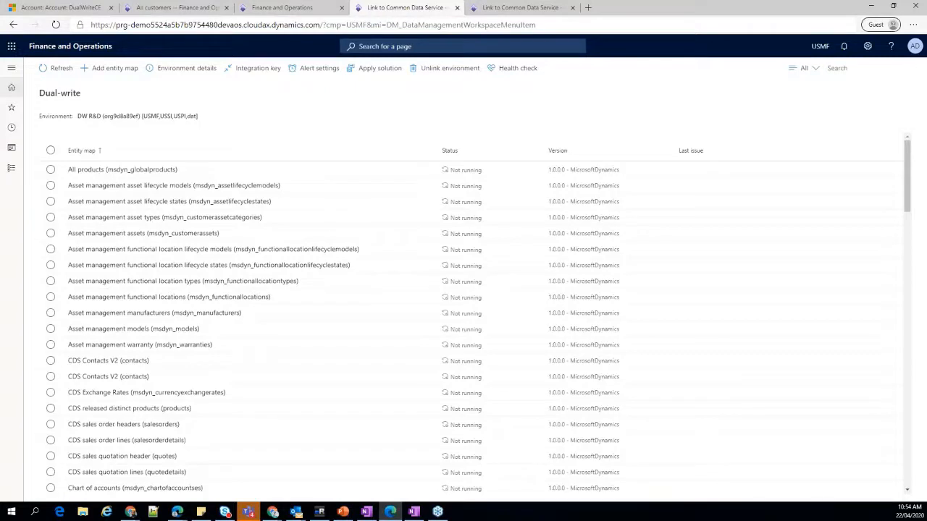
pyautogui.write('Clo')
pyautogui.press('BackSpace')
pyautogui.press('BackSpace')
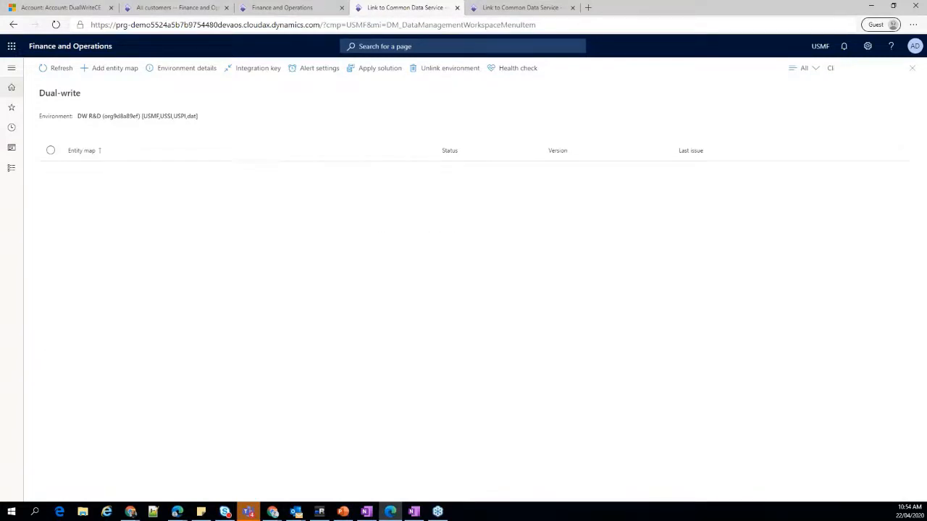
pyautogui.press('BackSpace')
pyautogui.write('olors')
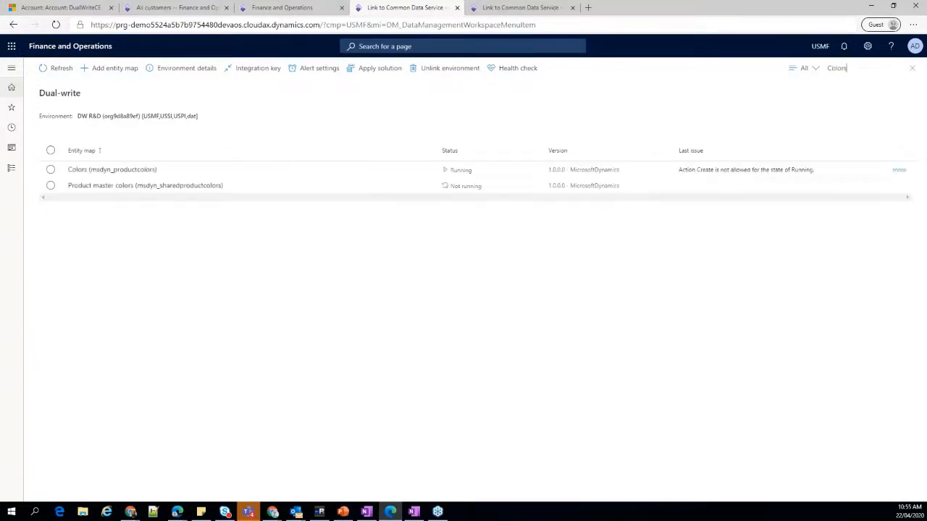
pyautogui.click(205, 283)
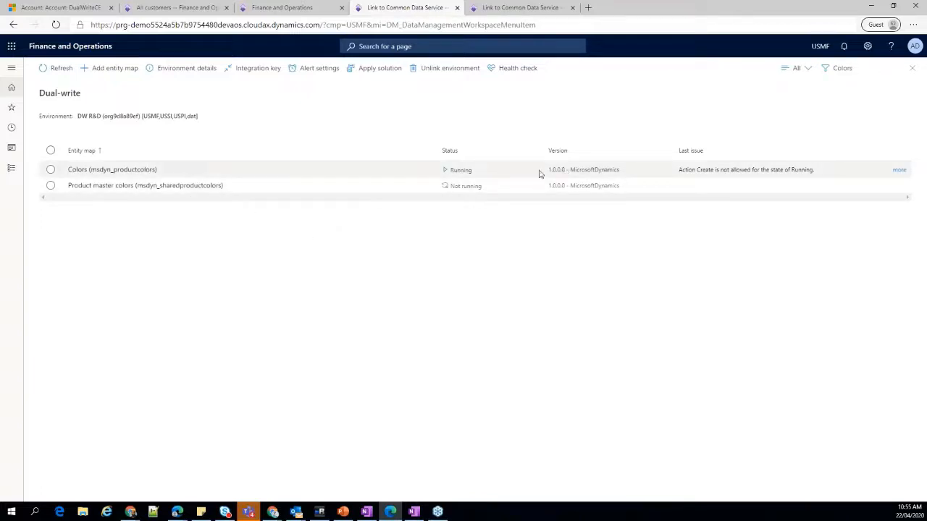
pyautogui.click(539, 171)
pyautogui.click(91, 171)
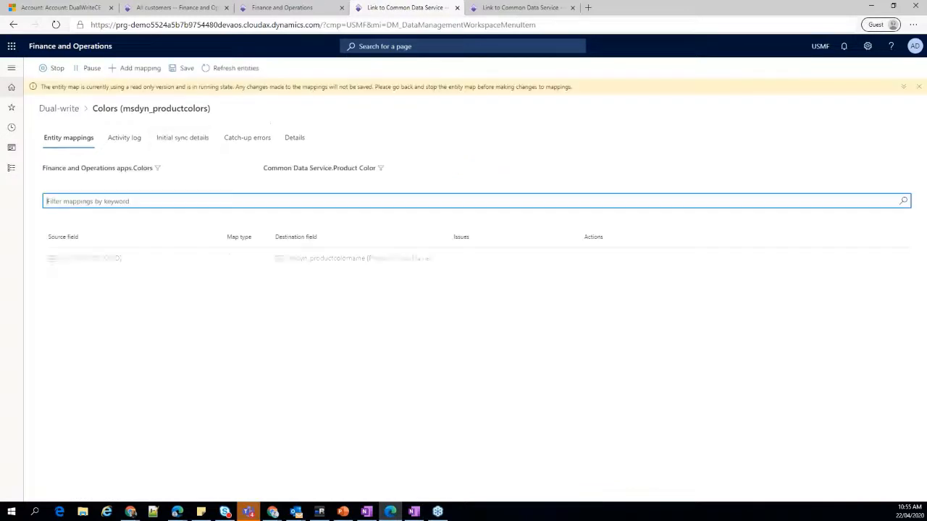
# Review the Colors map's activity log error and its time, the initial sync details, and the catch-up errors.
pyautogui.click(129, 139)
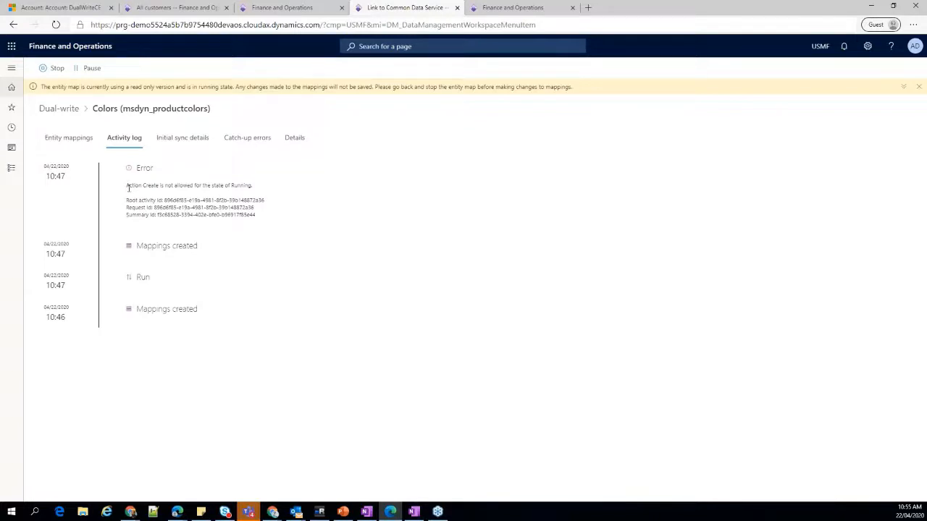
pyautogui.tripleClick(127, 186)
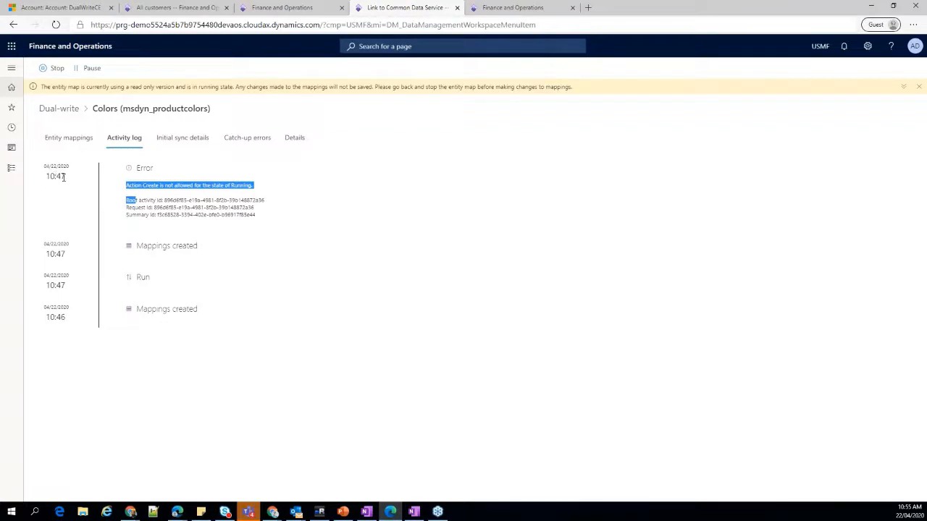
pyautogui.doubleClick(56, 176)
pyautogui.click(206, 202)
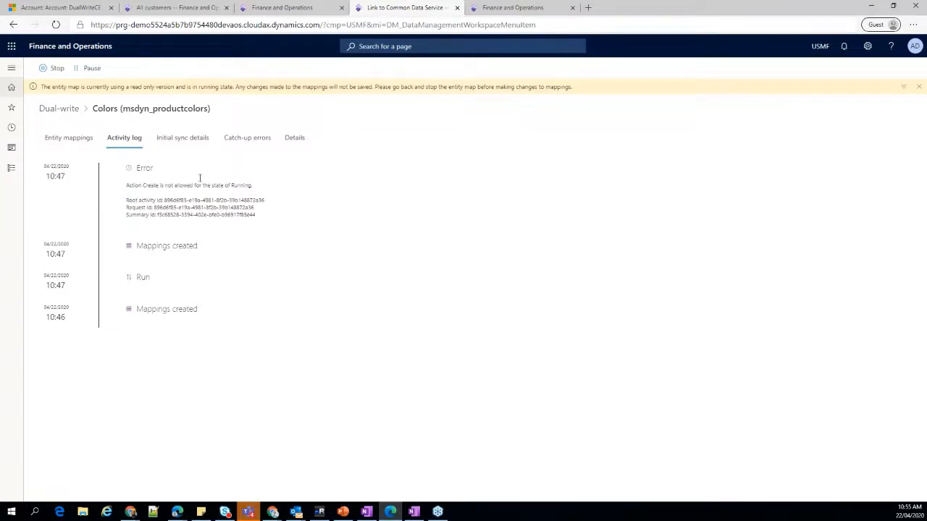
pyautogui.click(183, 139)
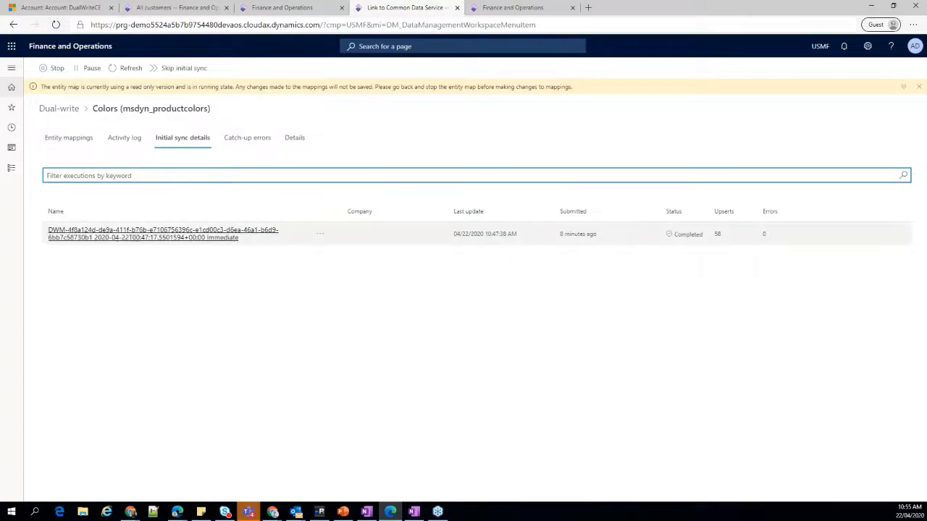
pyautogui.click(244, 142)
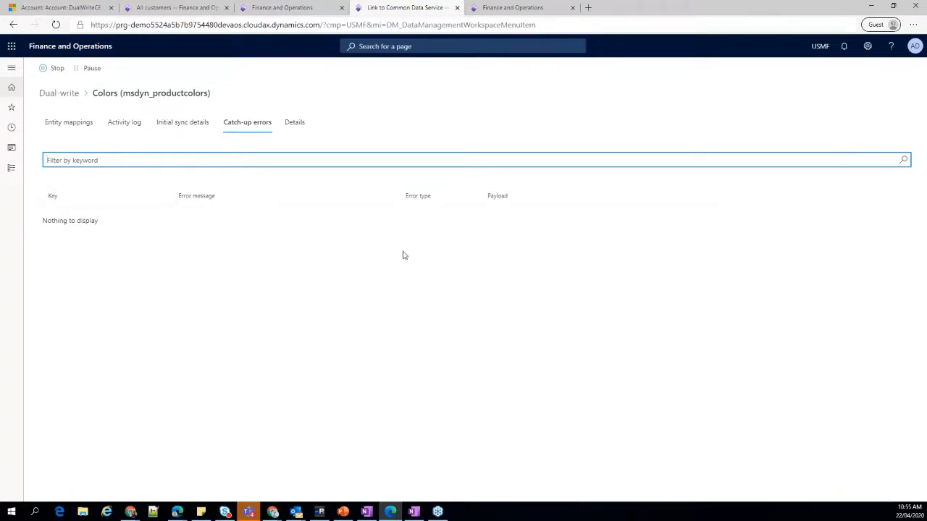
# Examine the source and target entity names in the Colors map's details and return to the Dual-write list.
pyautogui.click(294, 124)
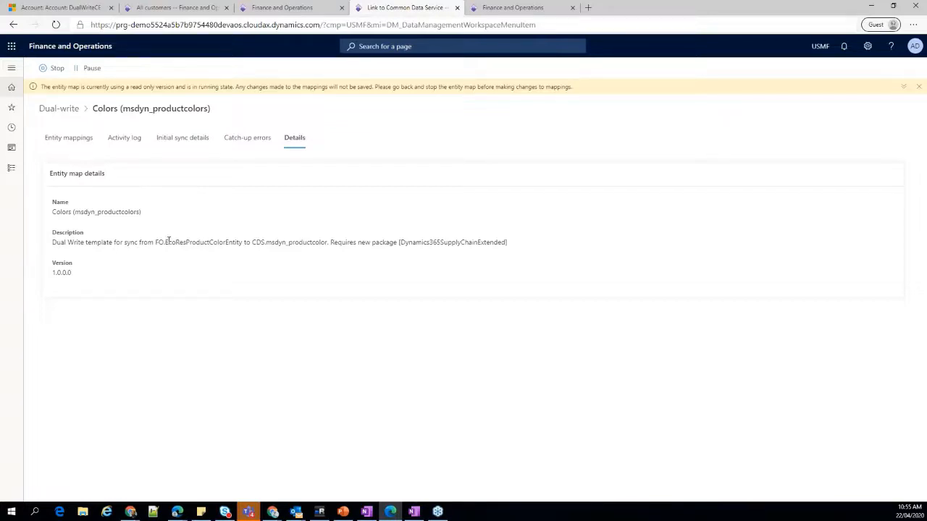
pyautogui.moveTo(166, 243); pyautogui.dragTo(242, 243)
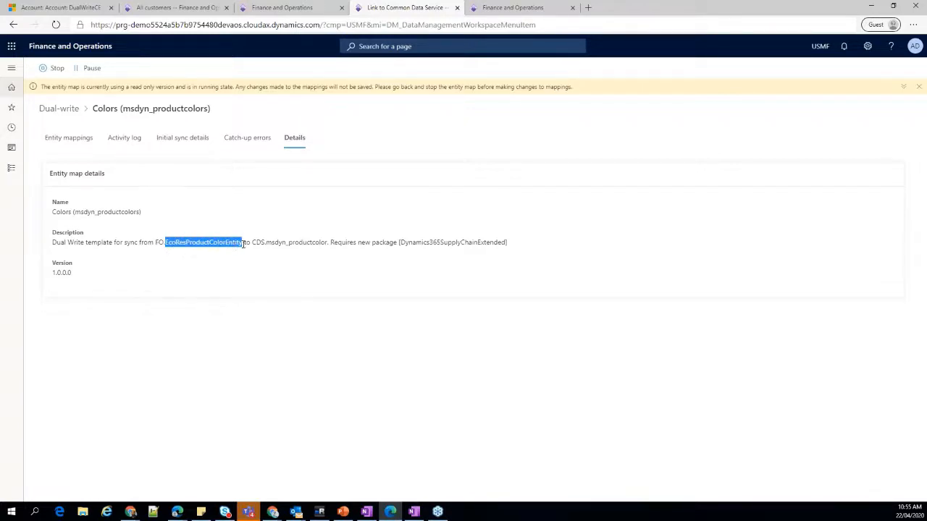
pyautogui.click(266, 244)
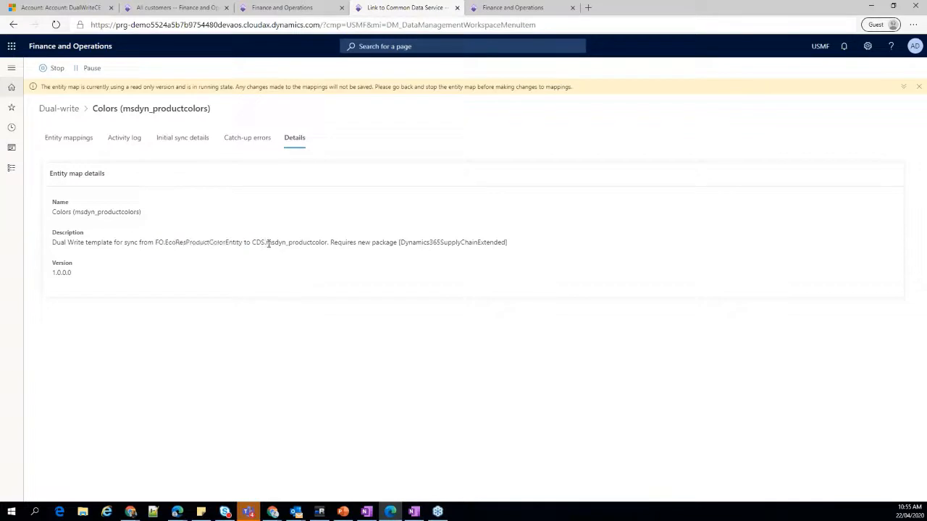
pyautogui.moveTo(277, 246); pyautogui.dragTo(327, 246)
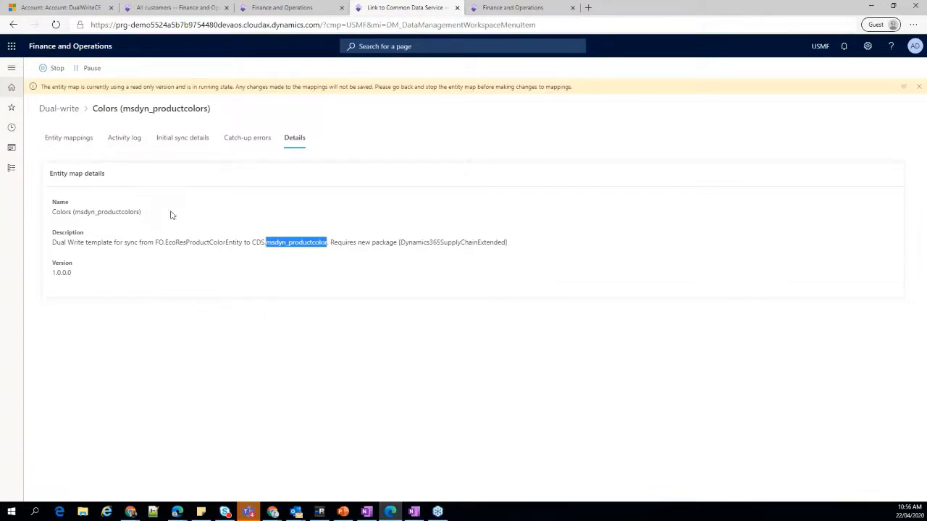
pyautogui.click(68, 139)
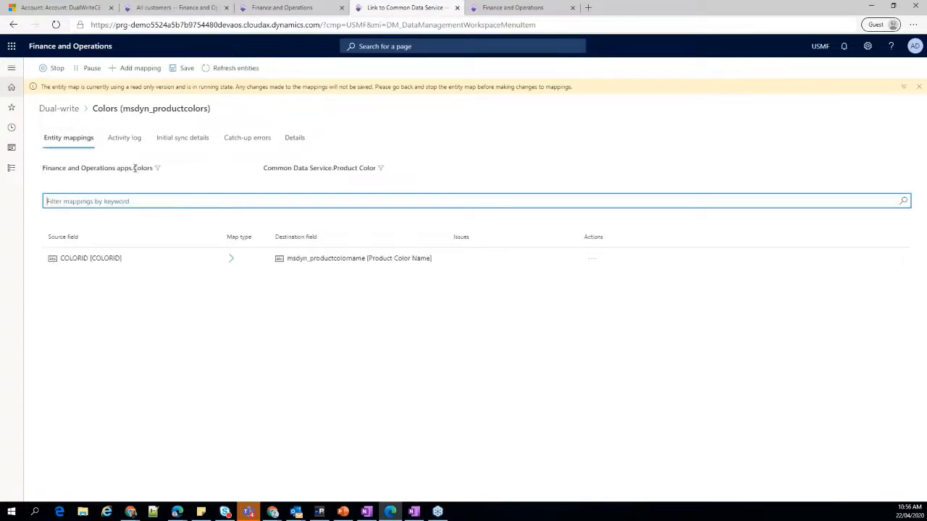
pyautogui.click(296, 139)
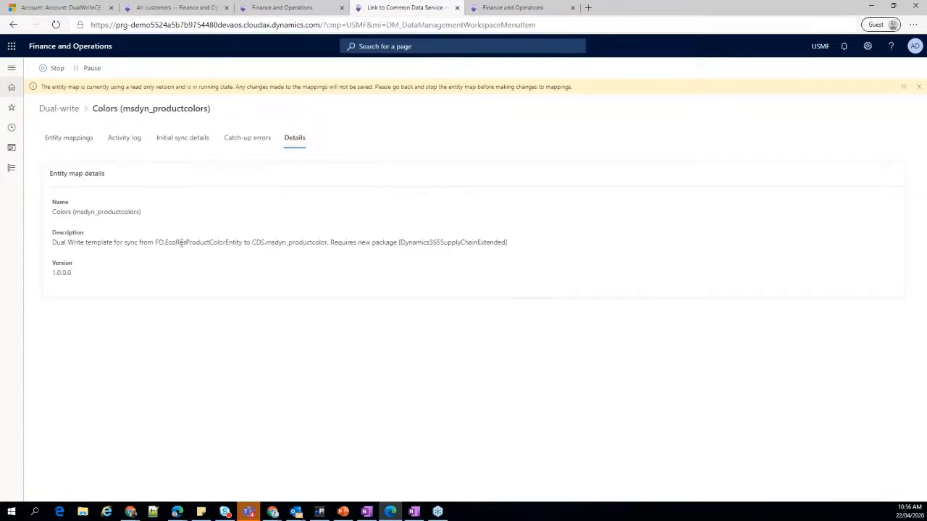
pyautogui.moveTo(165, 243); pyautogui.dragTo(243, 243)
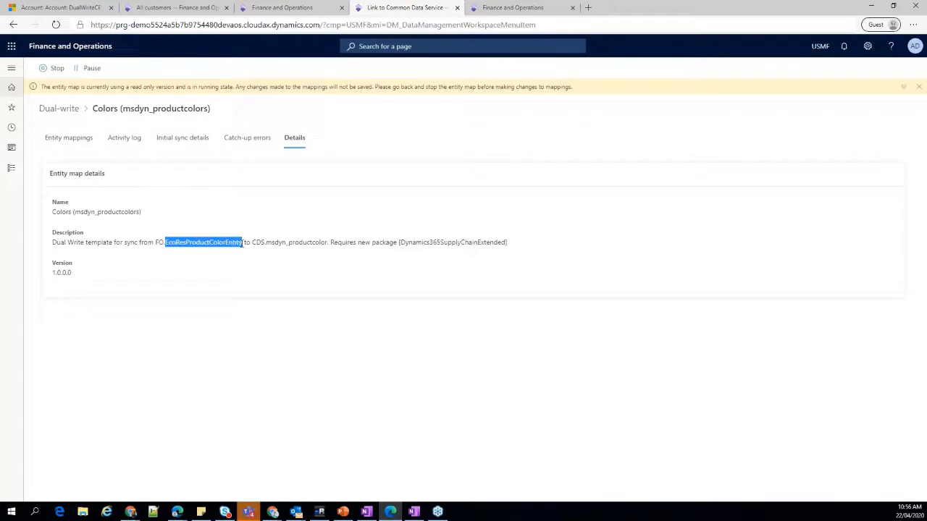
pyautogui.click(245, 275)
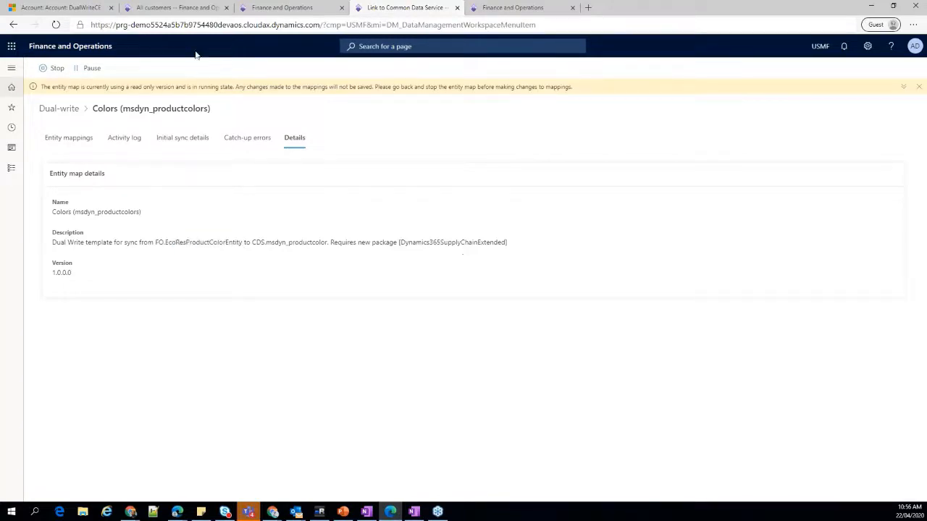
pyautogui.click(68, 108)
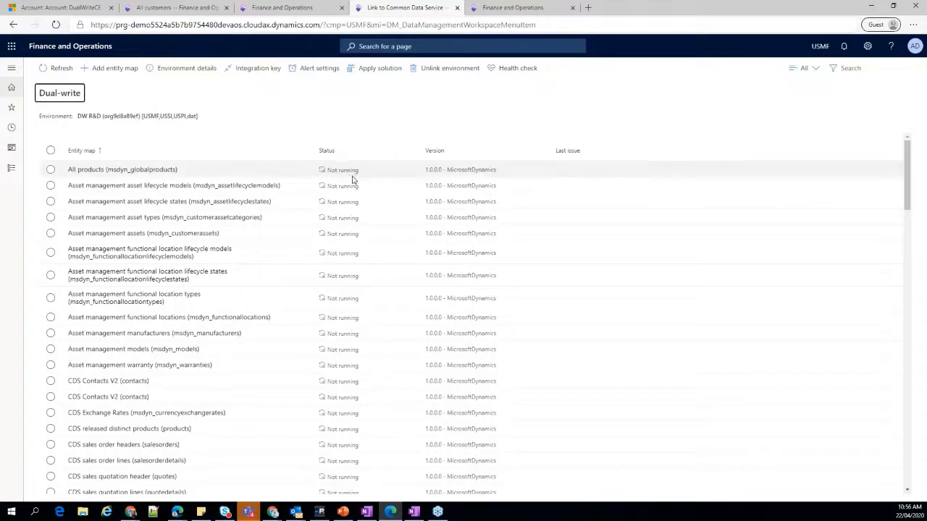
pyautogui.scroll(-10, 353, 180)
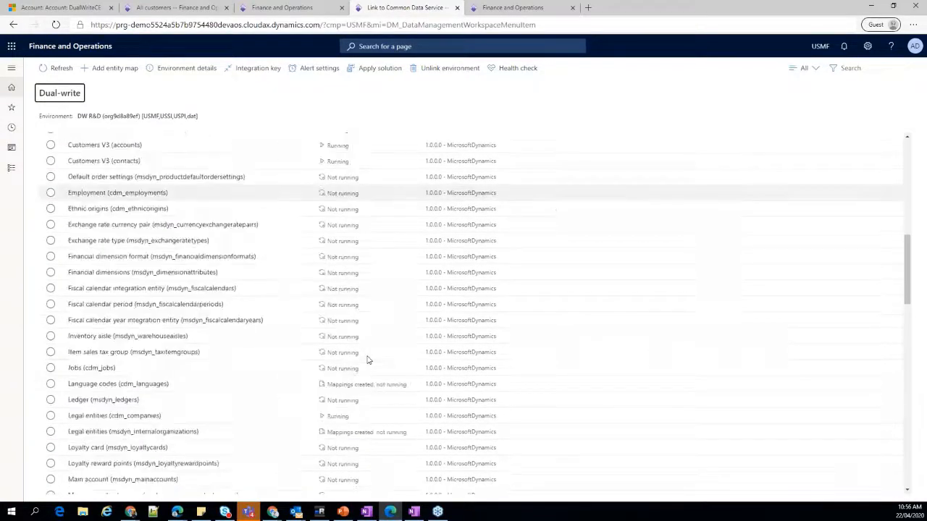
pyautogui.scroll(-3, 369, 377)
pyautogui.scroll(15, 373, 392)
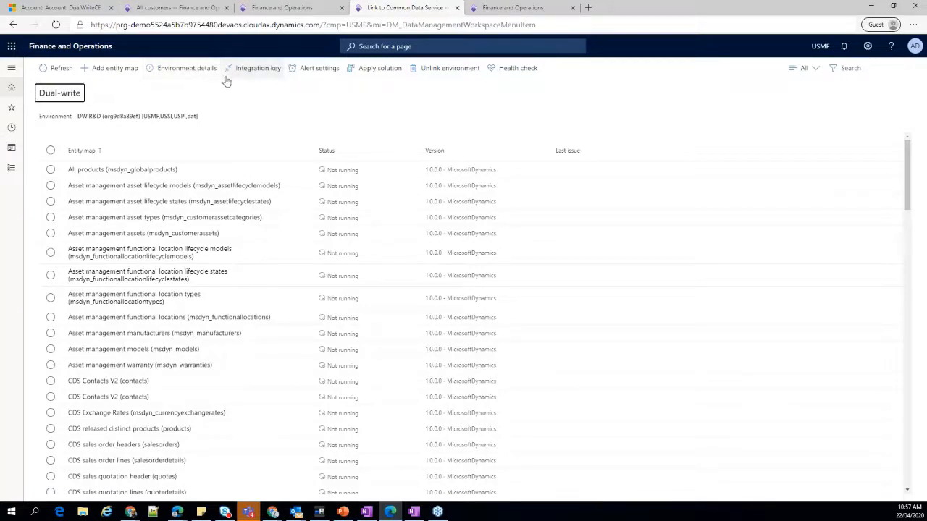
# Review the default alert setting and the condition and action options for a new alert, and discard the new alert.
pyautogui.click(327, 72)
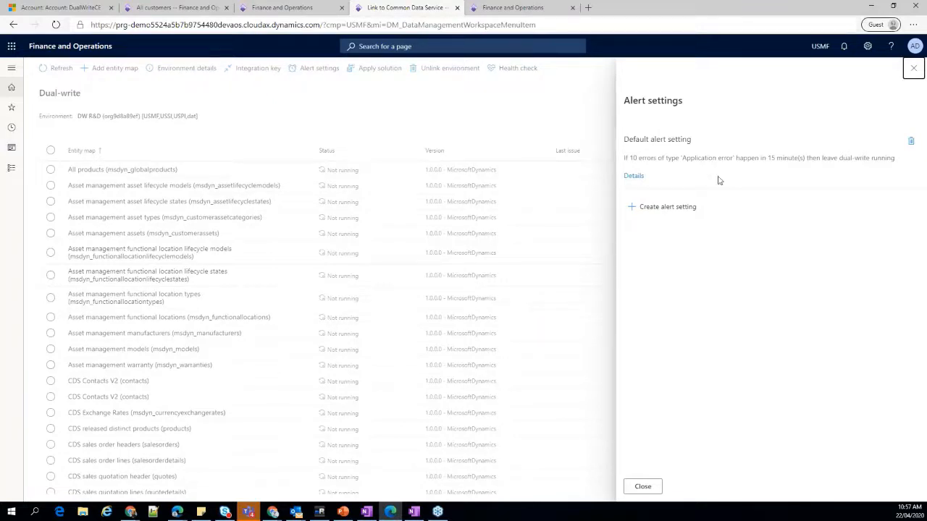
pyautogui.click(656, 210)
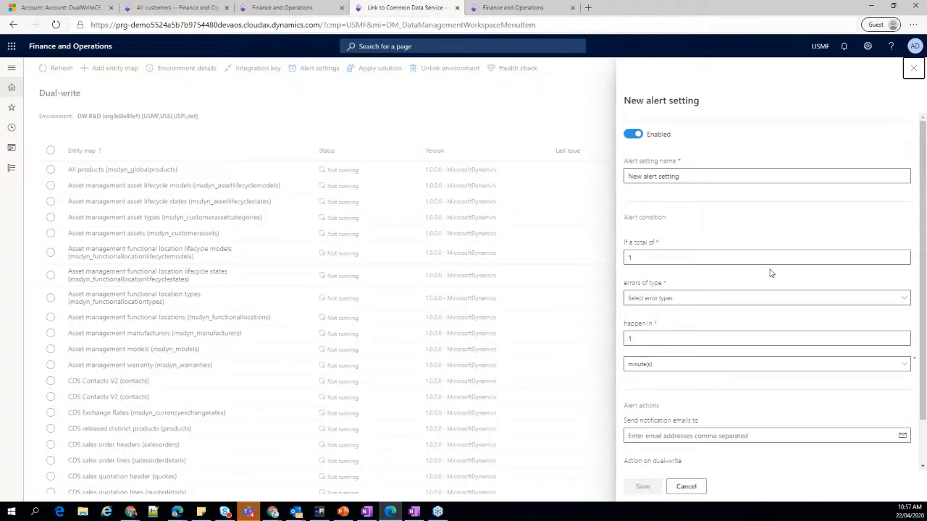
pyautogui.scroll(-2, 784, 369)
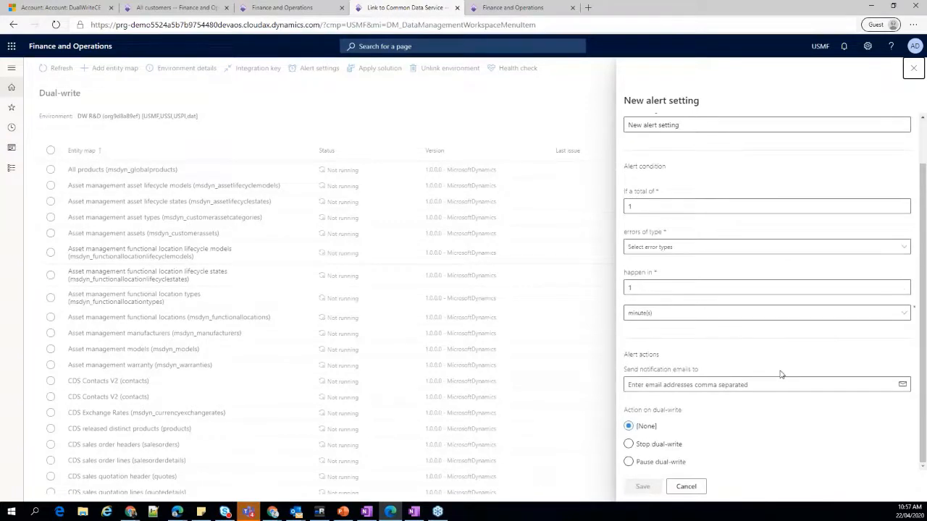
pyautogui.click(667, 451)
pyautogui.click(685, 486)
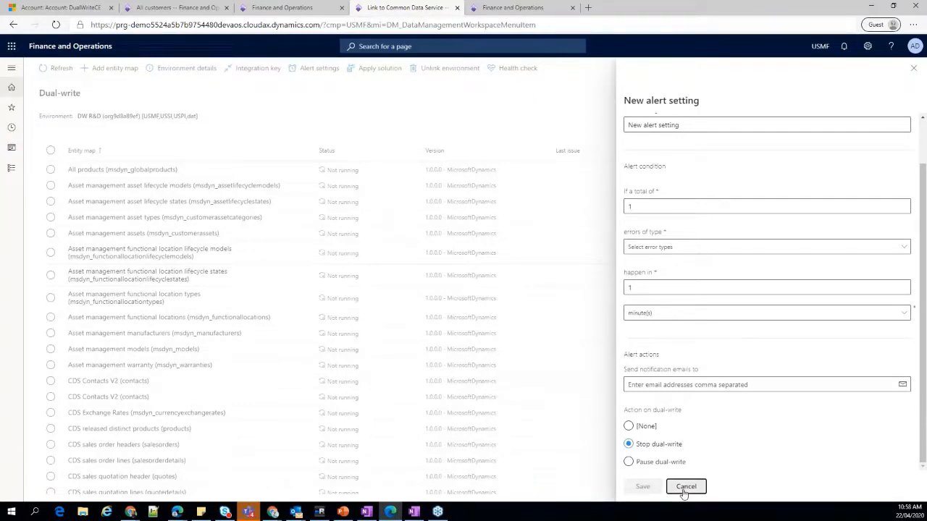
pyautogui.click(914, 70)
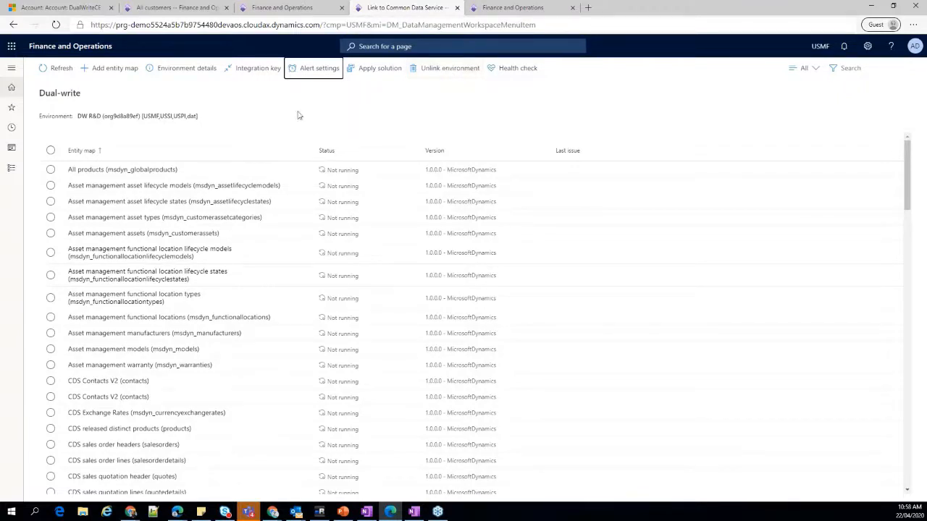
# Try to unlink the DW R&D environment from dual-write.
pyautogui.click(444, 73)
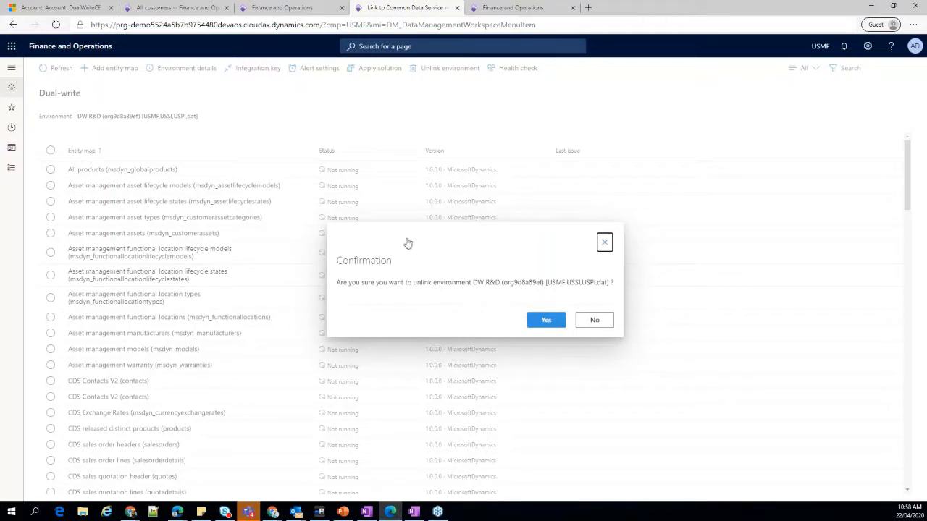
pyautogui.click(541, 320)
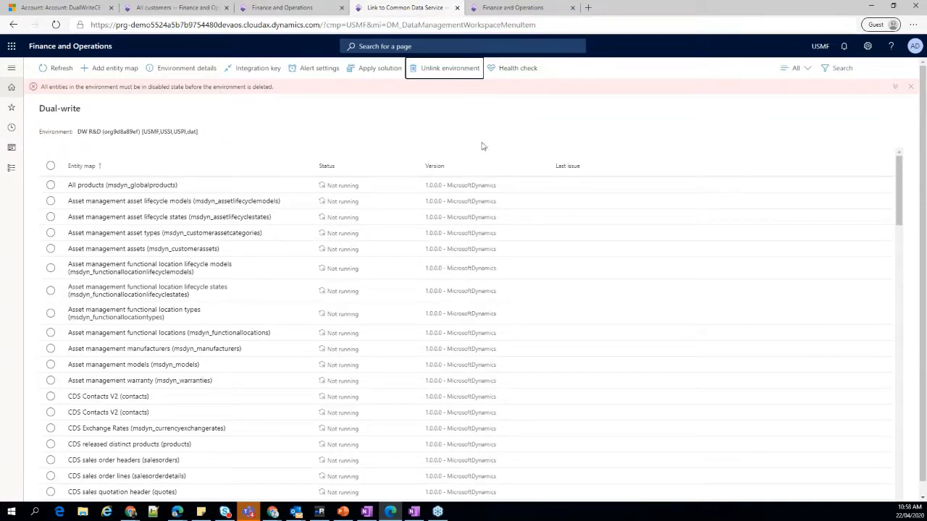
# Sort the entity maps by status and filter the Dual-write list to Running maps.
pyautogui.click(363, 171)
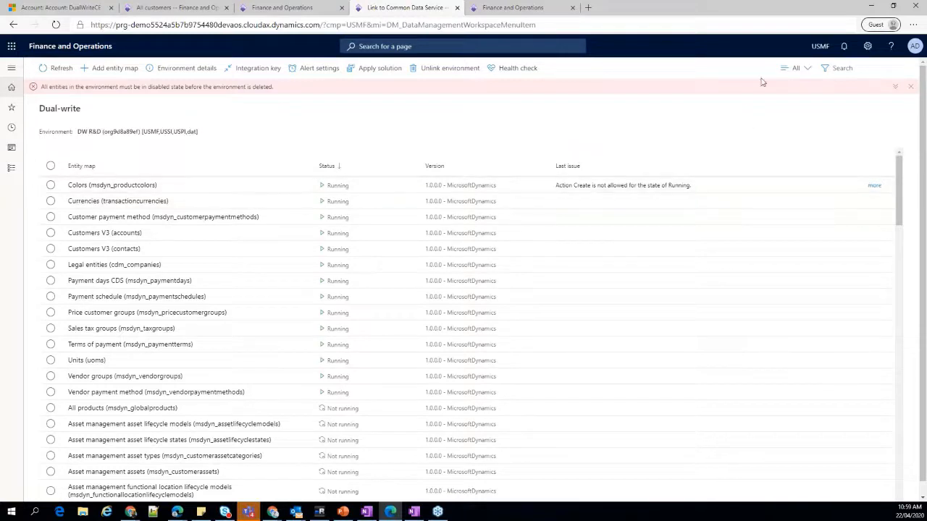
pyautogui.click(799, 69)
pyautogui.click(794, 121)
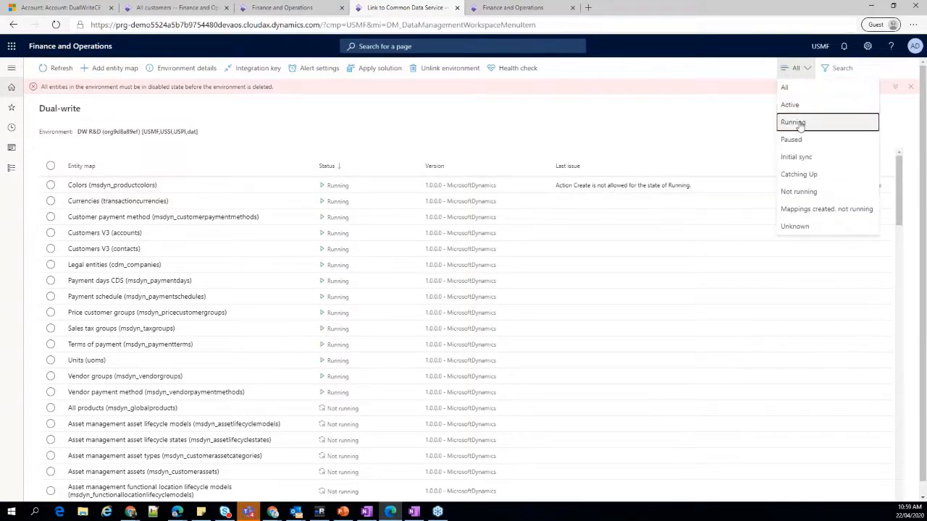
# Select all running entity maps, dismiss the unlink error message, and clear the selection.
pyautogui.click(51, 166)
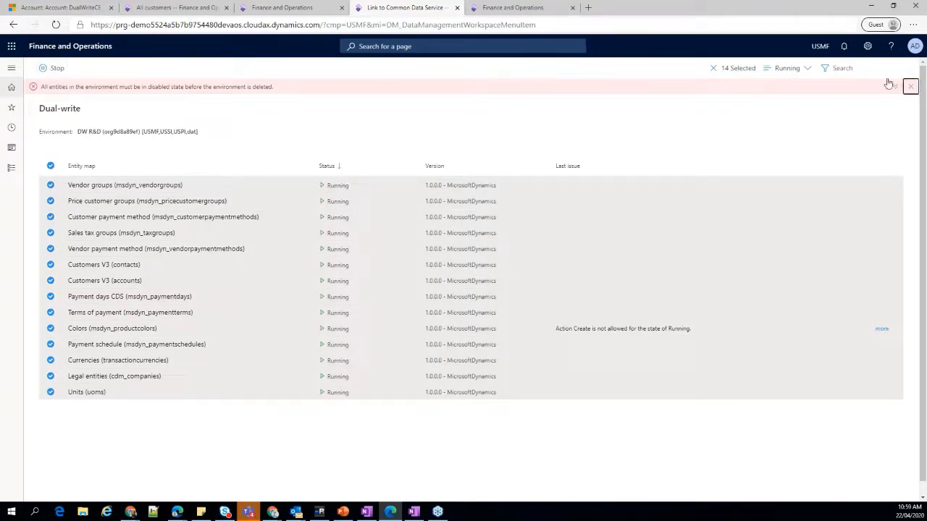
pyautogui.click(910, 87)
pyautogui.click(718, 69)
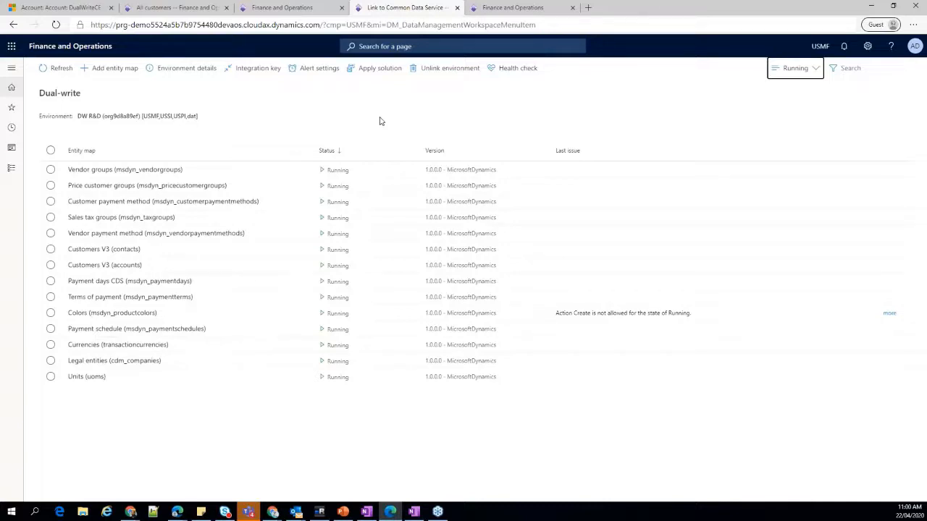
# Examine the form for adding an entity map and the dual-write health check, closing each without changes.
pyautogui.click(108, 72)
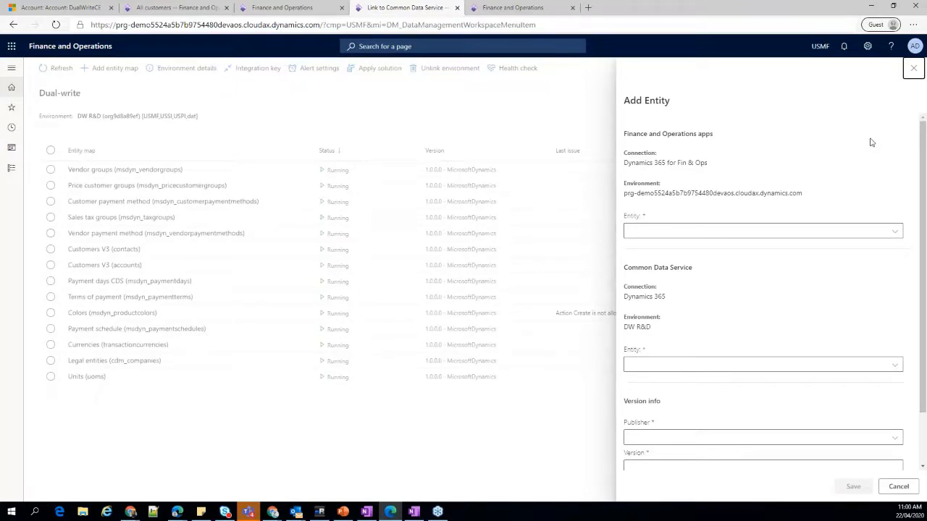
pyautogui.click(913, 68)
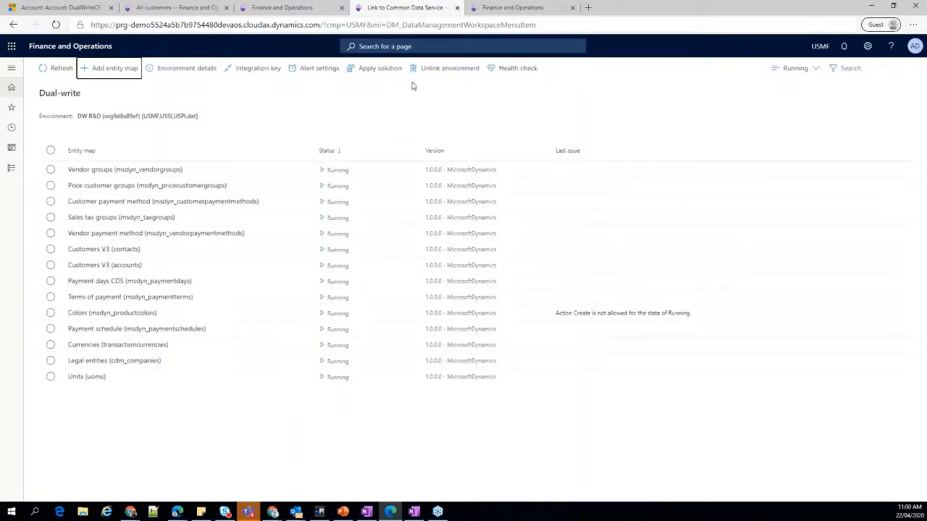
pyautogui.click(506, 76)
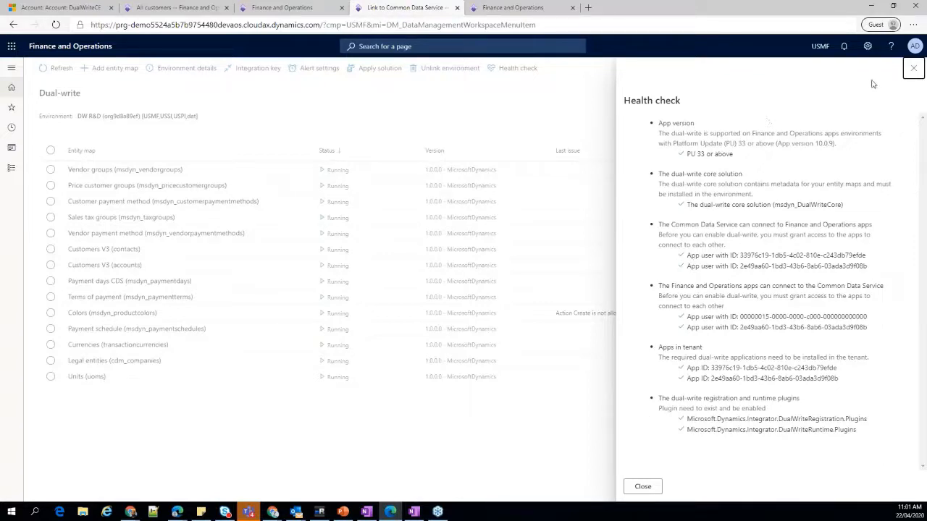
pyautogui.click(913, 69)
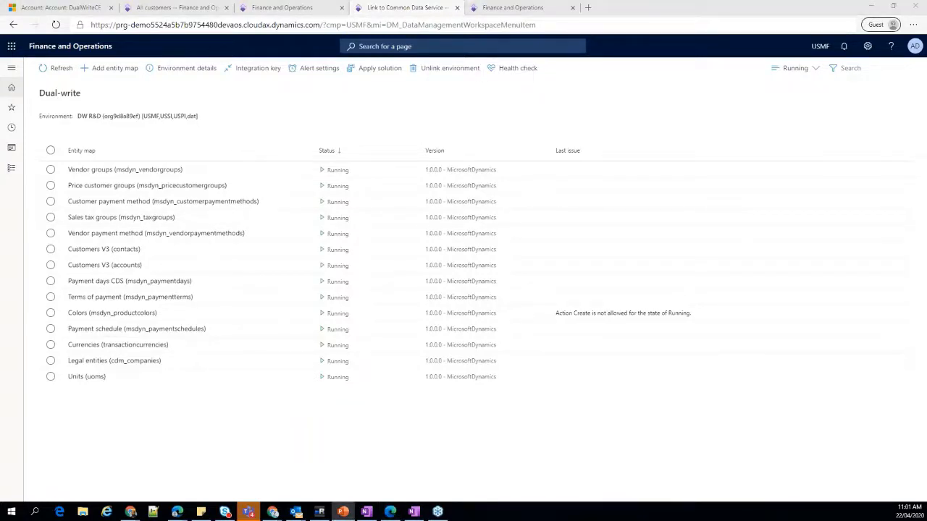
# Switch to PowerPoint and bring up the D365UG FO Webinar DualWrite.pptx presentation.
pyautogui.moveTo(199, 67); pyautogui.dragTo(259, 0)
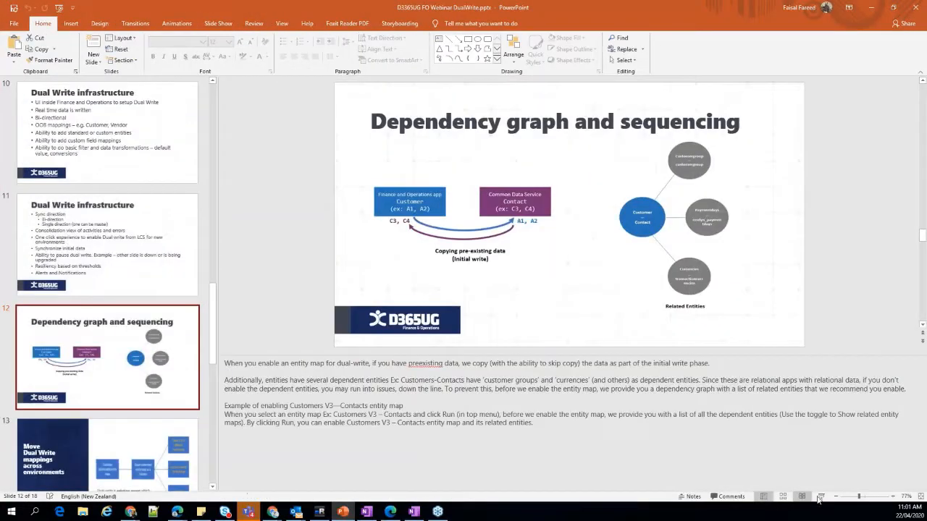